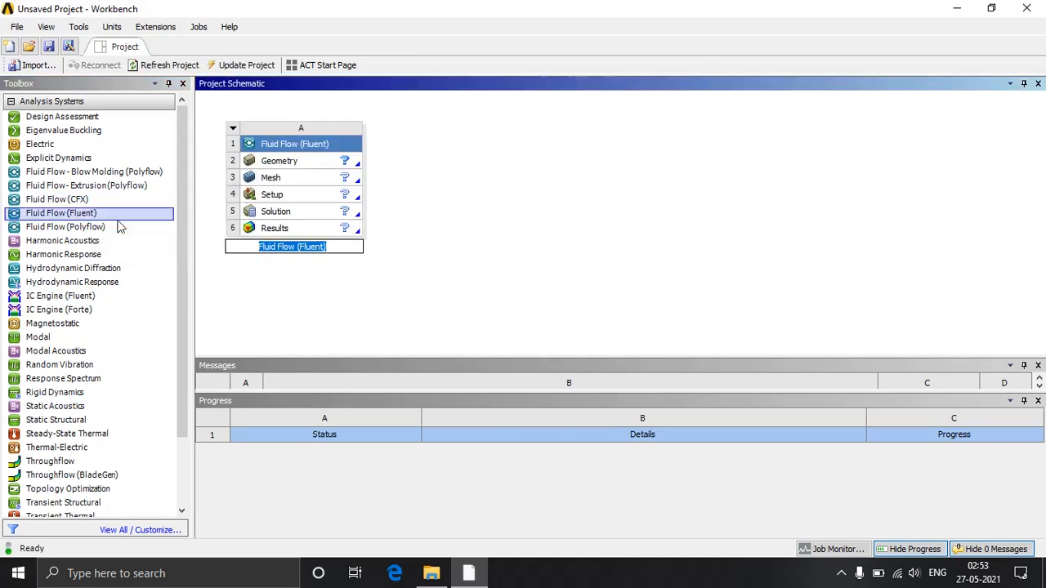
Name the new Fluid Flow (Fluent) system testexperiment.
text(te)
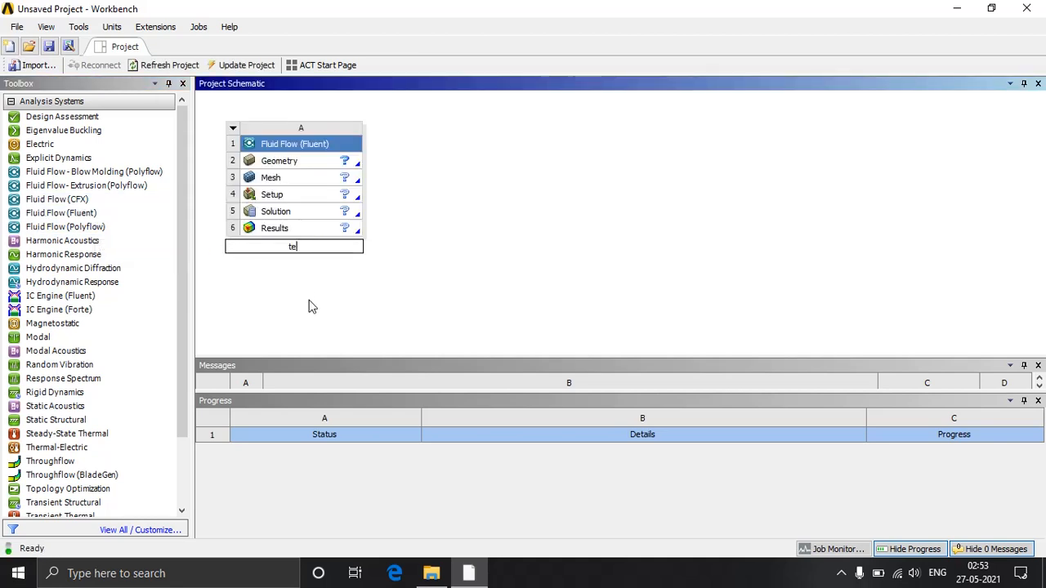
text(stexperiment)
key(Return)
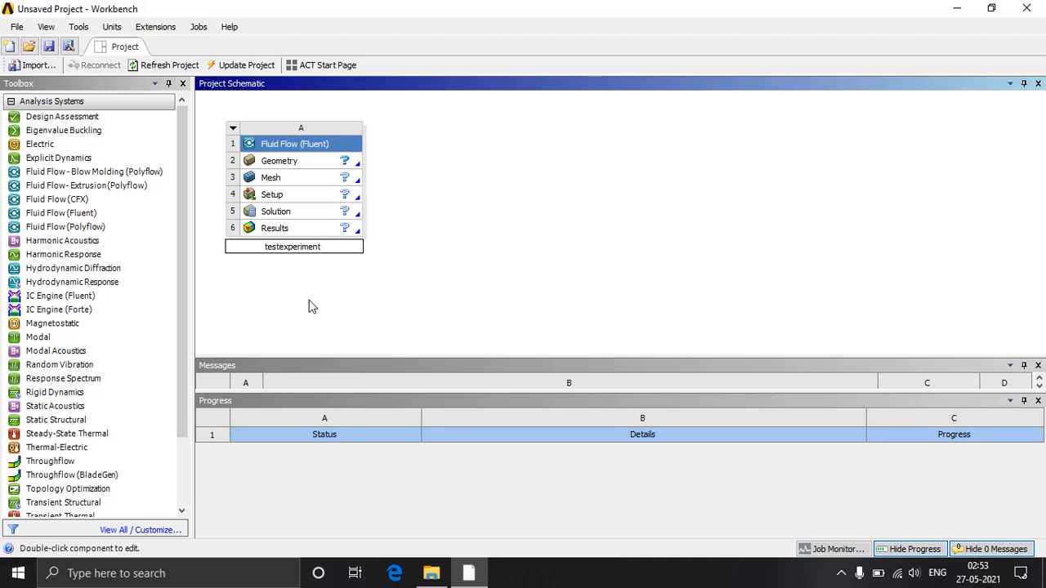
Start saving the project and create and open a new folder named testexp on the HOGWARTS (F:) drive.
click(56, 51)
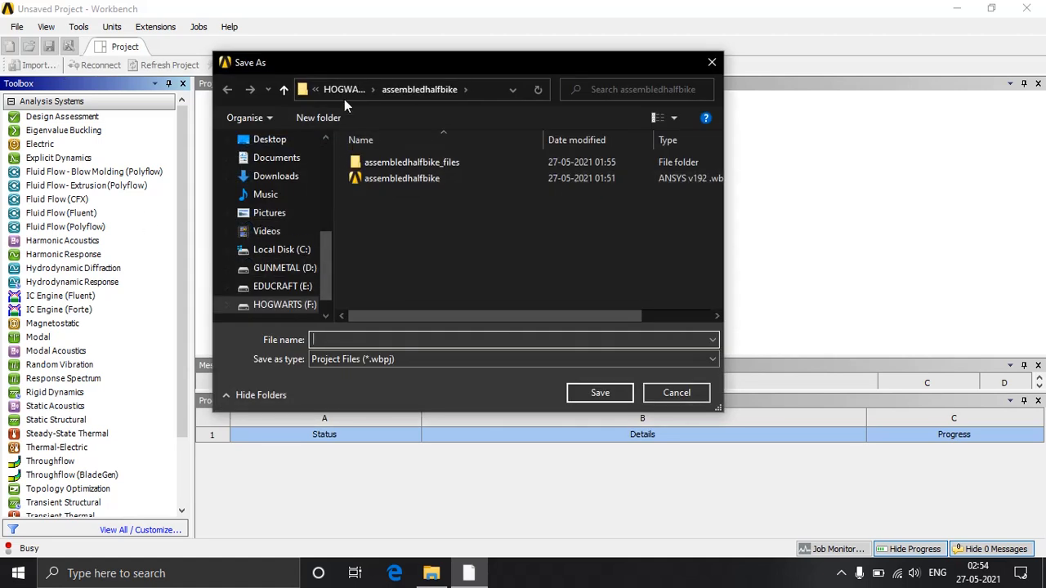
click(344, 92)
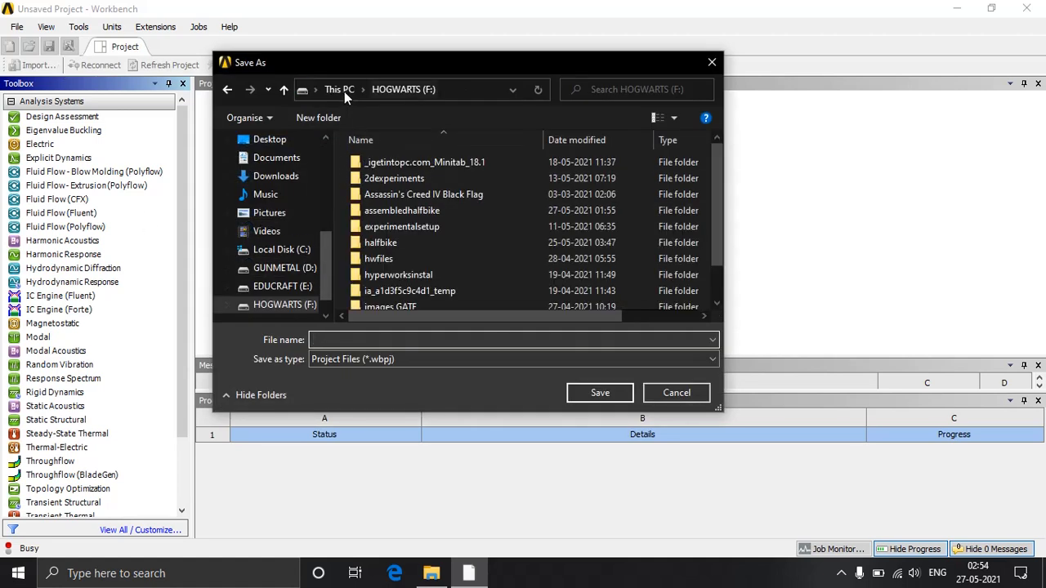
scroll(427, 266, down, 1)
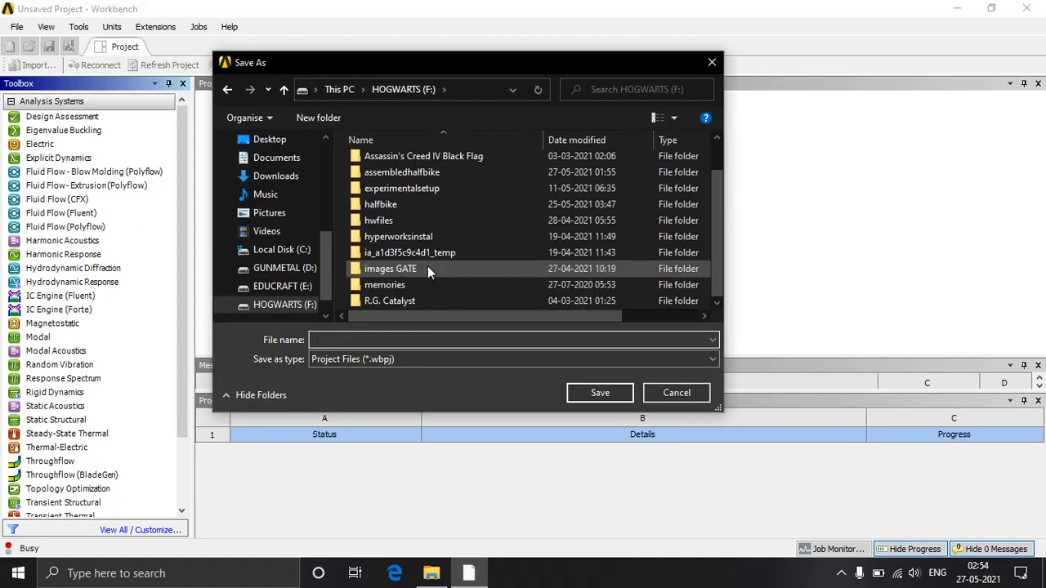
click(335, 117)
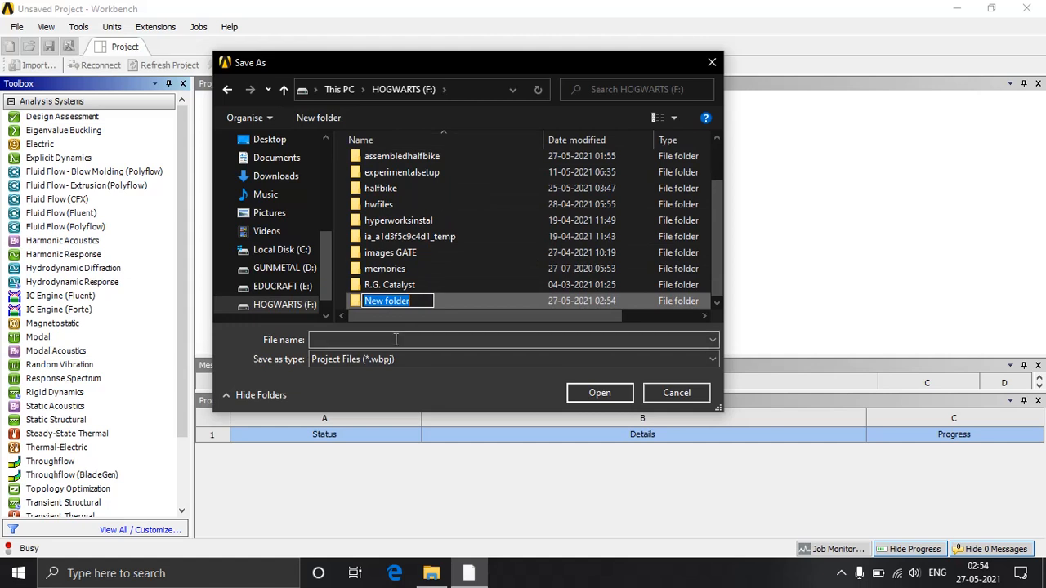
text(testexp)
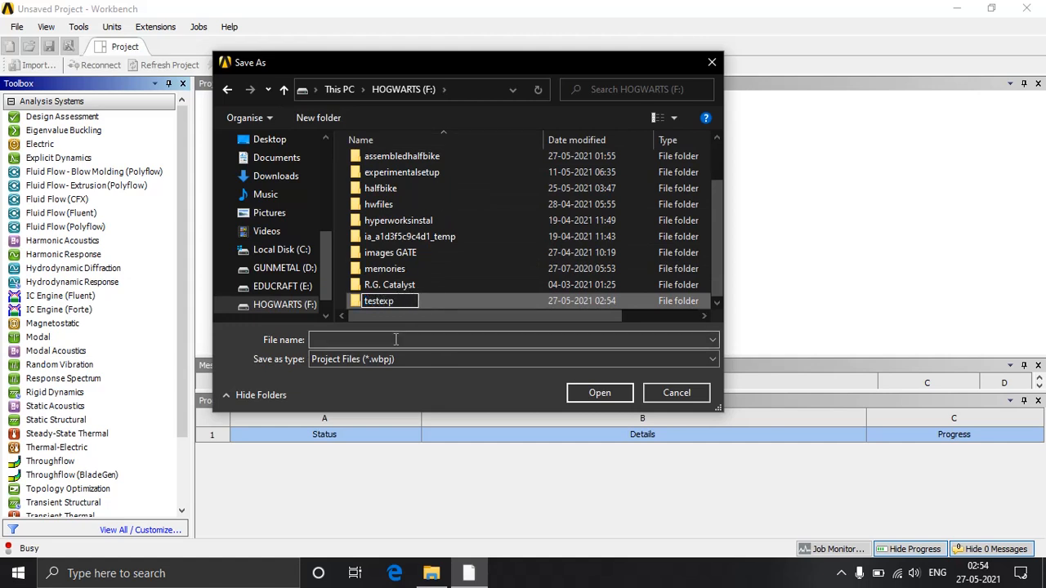
click(396, 340)
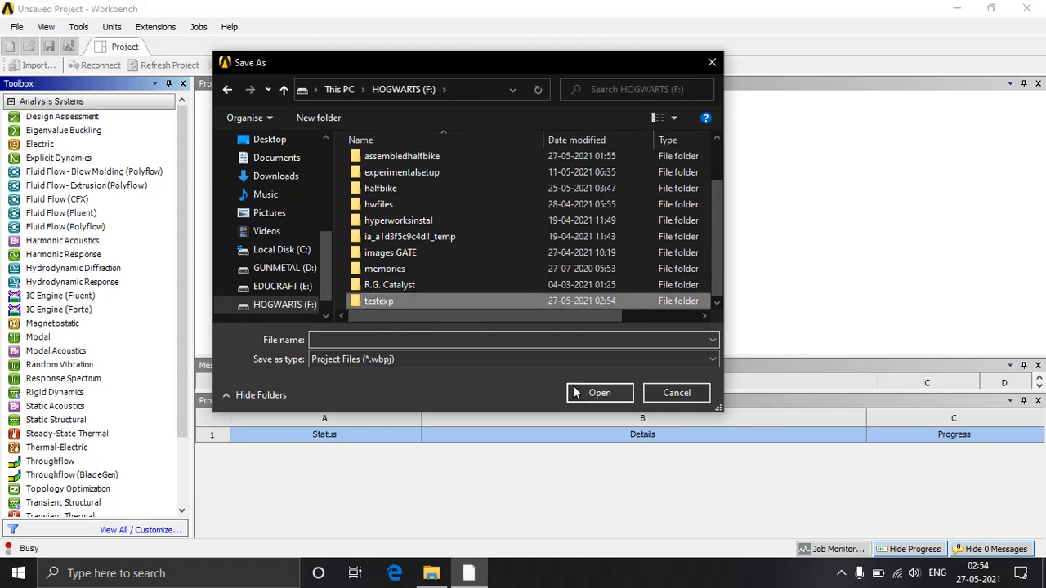
click(598, 393)
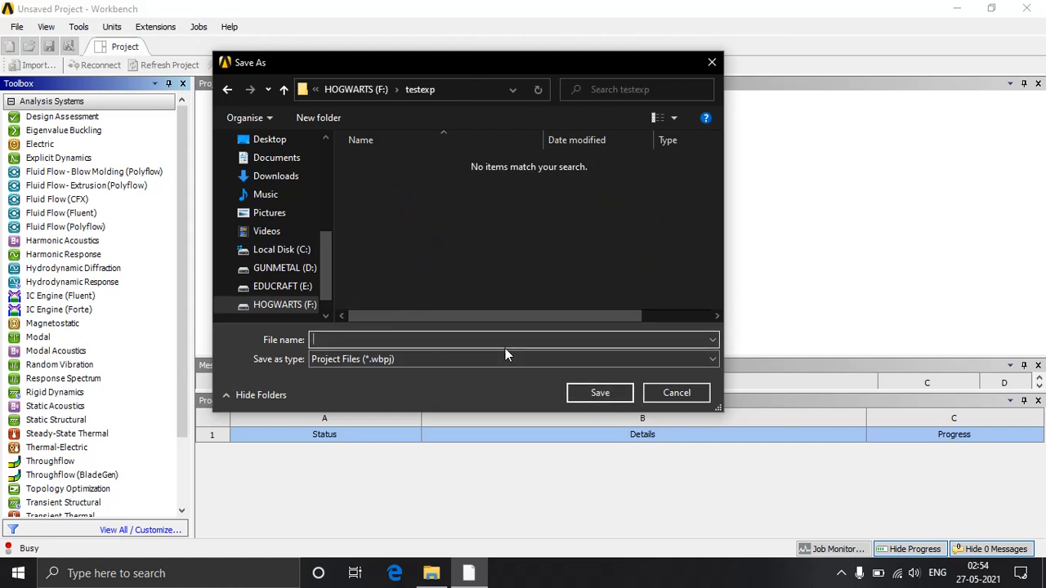
Save the project in the new folder under the file name testexp.
text(e)
key(BackSpace)
text(testexp)
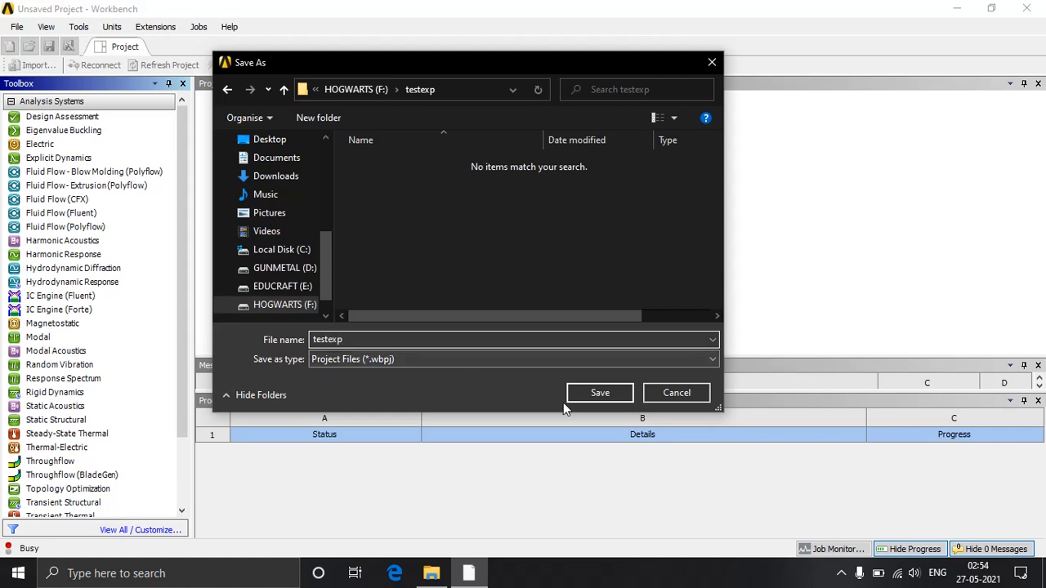
click(597, 396)
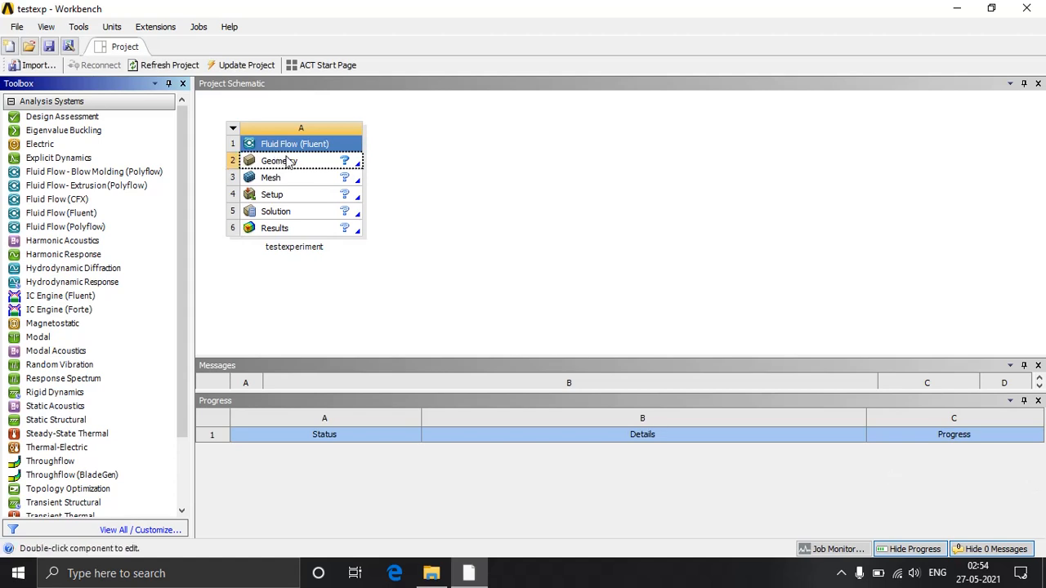
Import the STP file bike-full-assem-copy_no-spoke from Downloads as the geometry of the Fluent system.
click(288, 168)
right_click(288, 168)
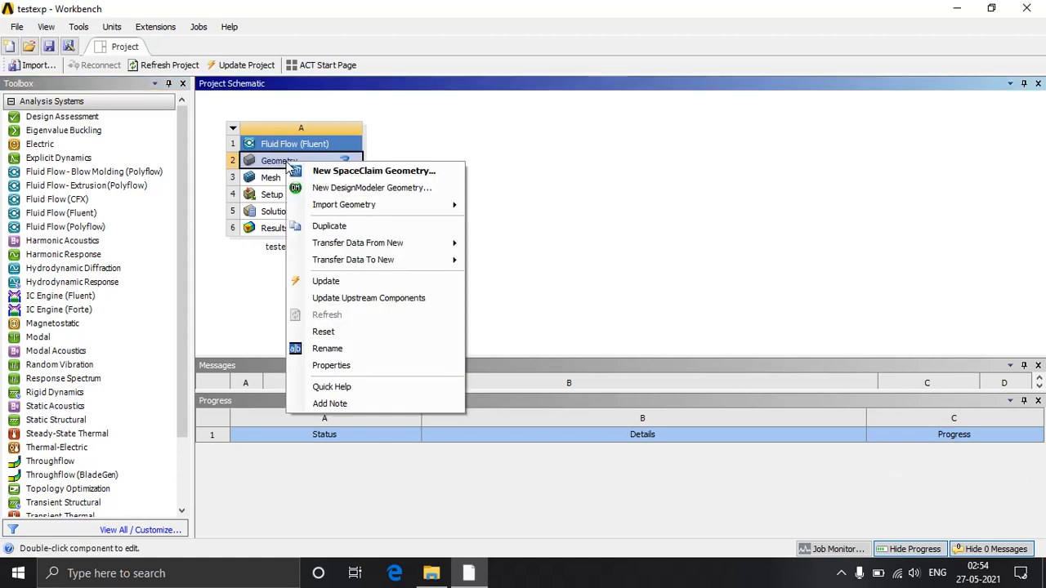
mouse_move(360, 205)
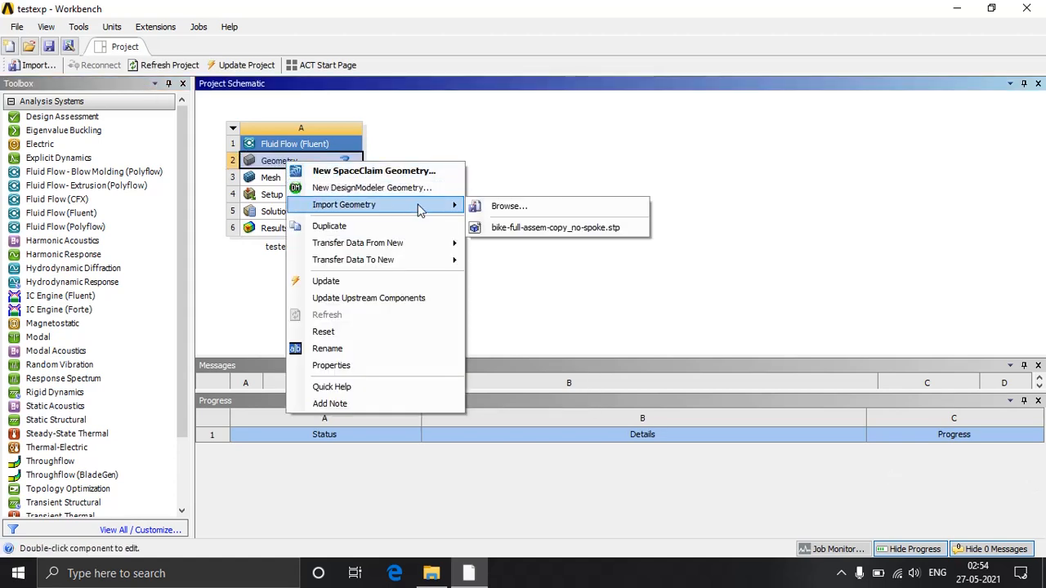
click(526, 210)
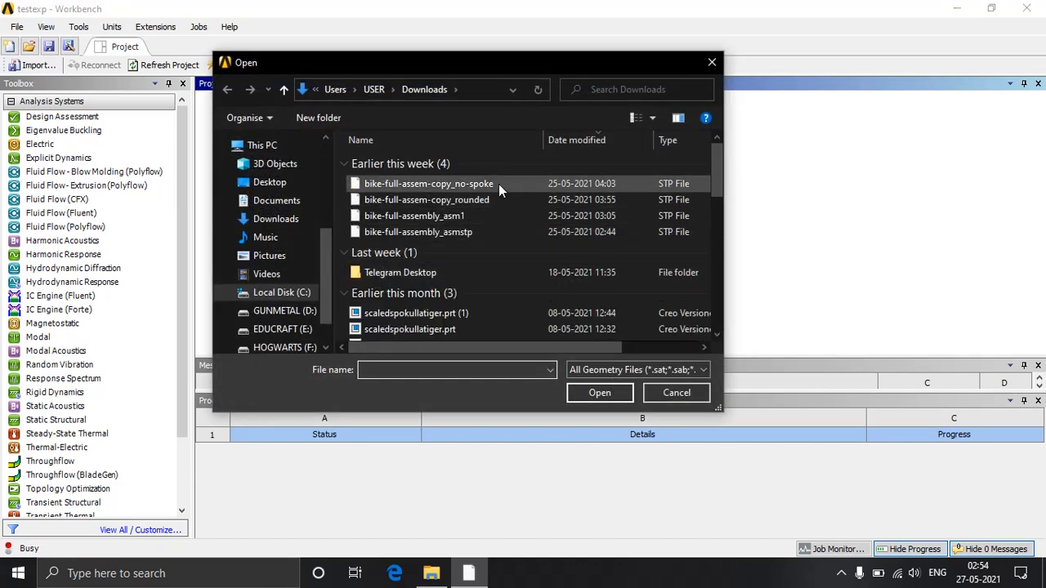
click(498, 184)
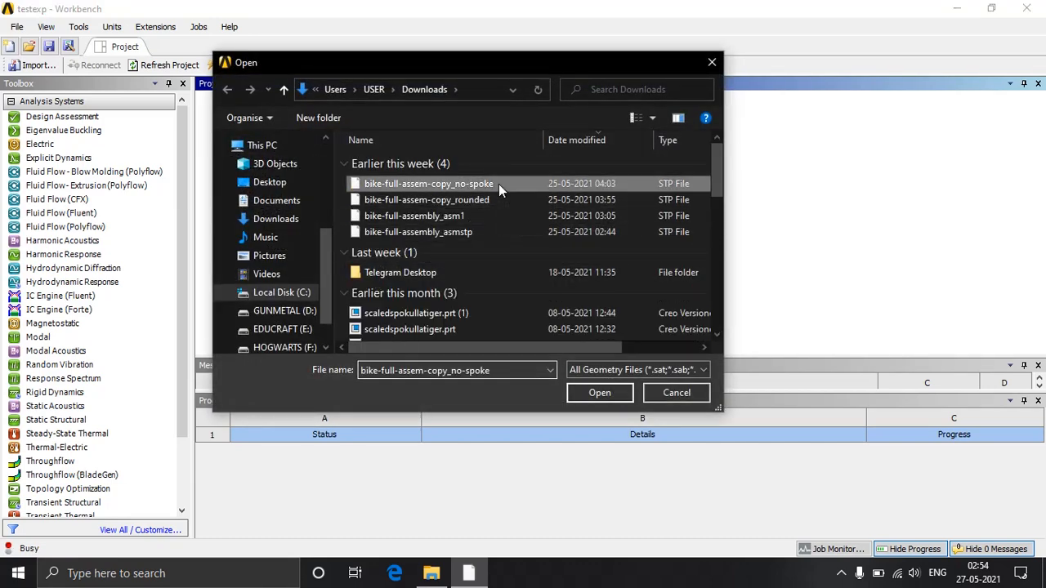
click(605, 394)
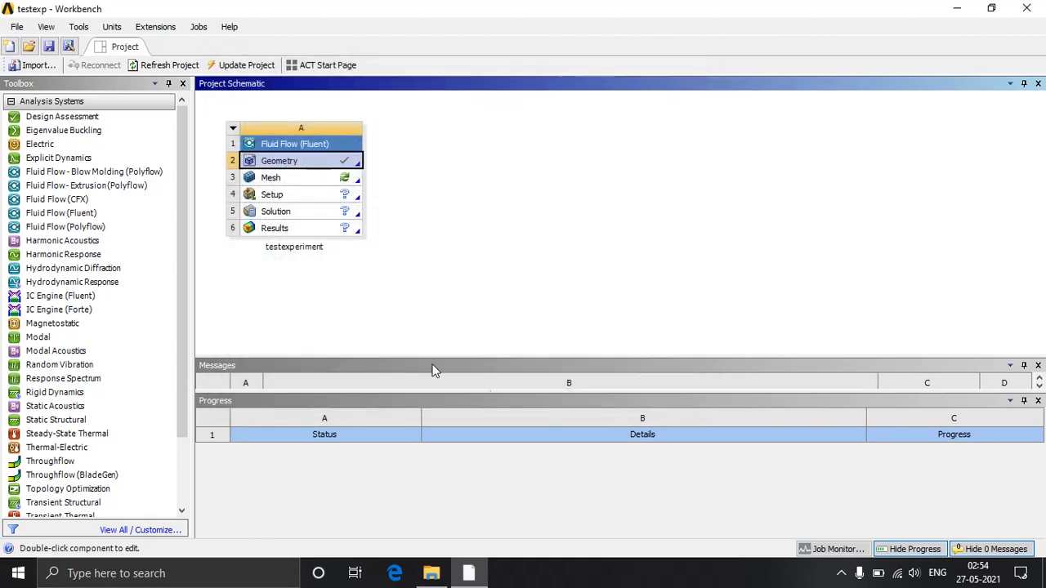
Open the imported geometry for editing in DesignModeler and generate the bike import.
right_click(306, 163)
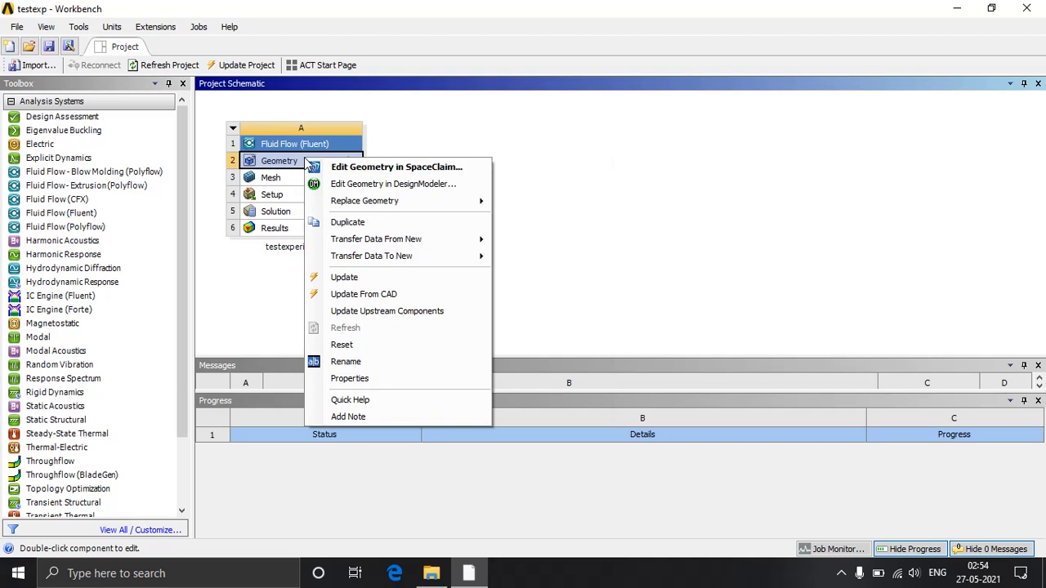
click(441, 184)
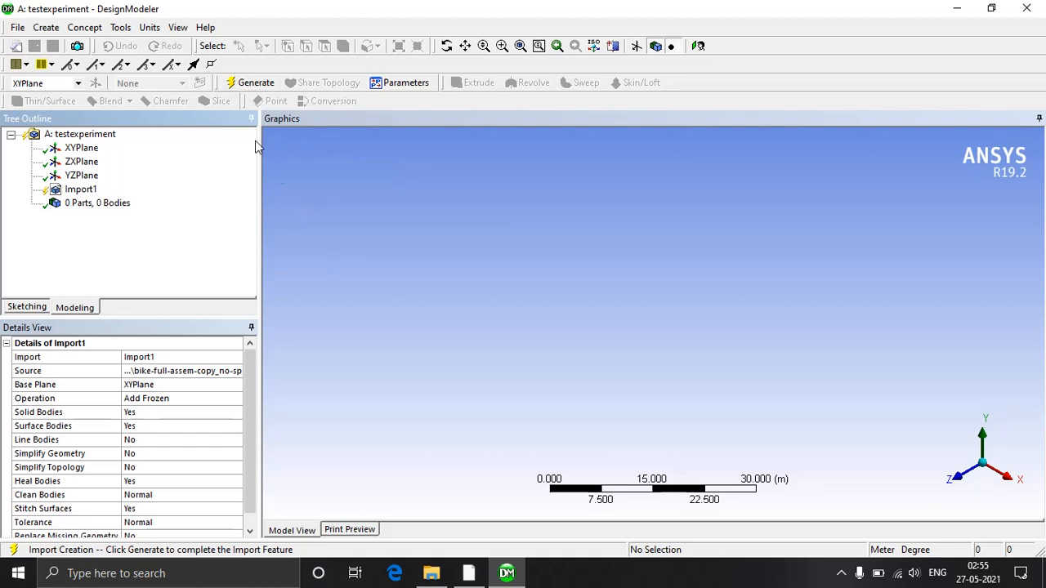
click(254, 83)
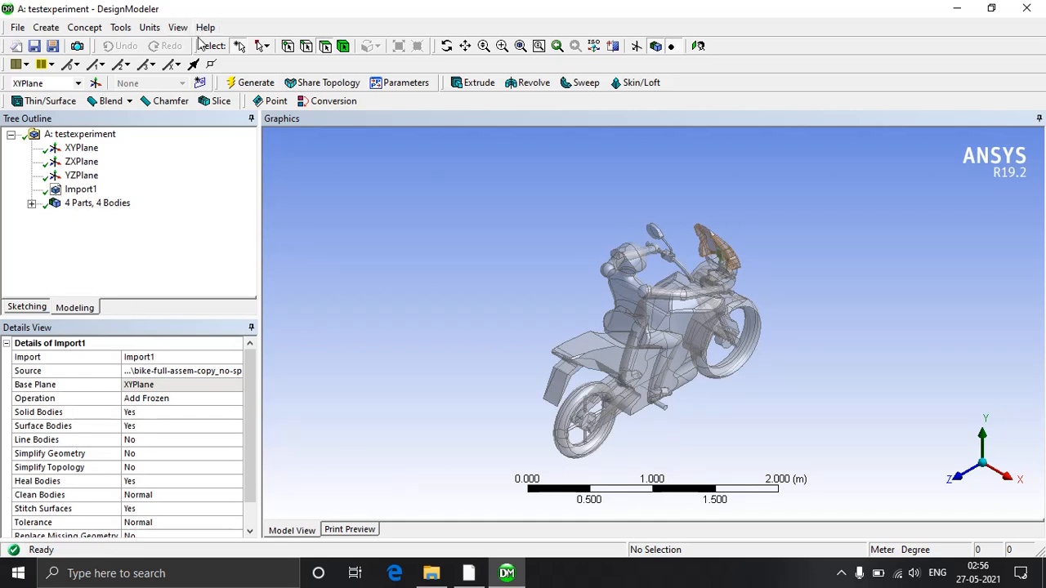
Add a box enclosure around the bike and set its cushions to 4.5 m in +X, 3 m in +Y and 6 m in +Z.
click(122, 29)
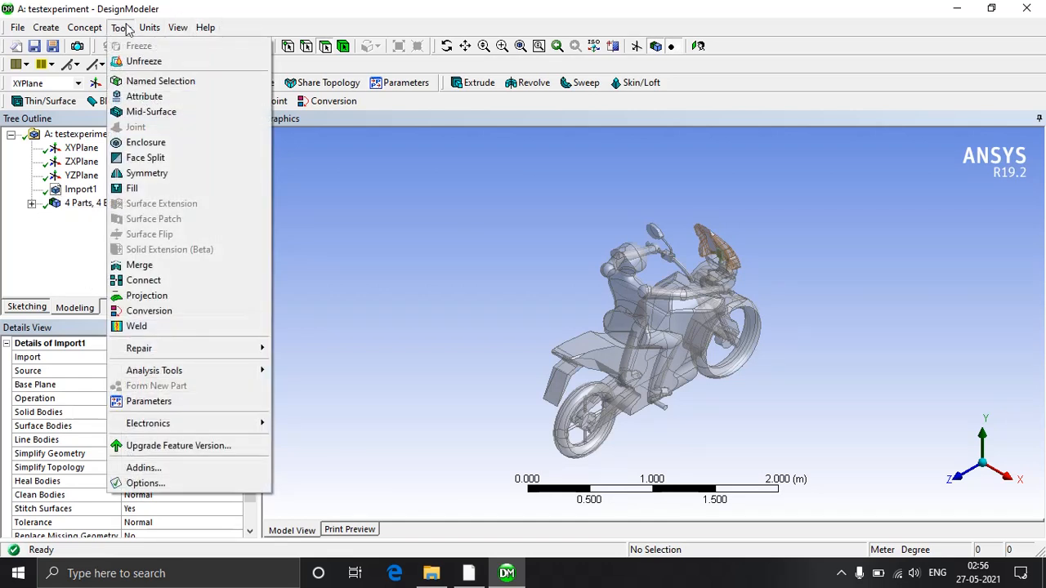
click(161, 150)
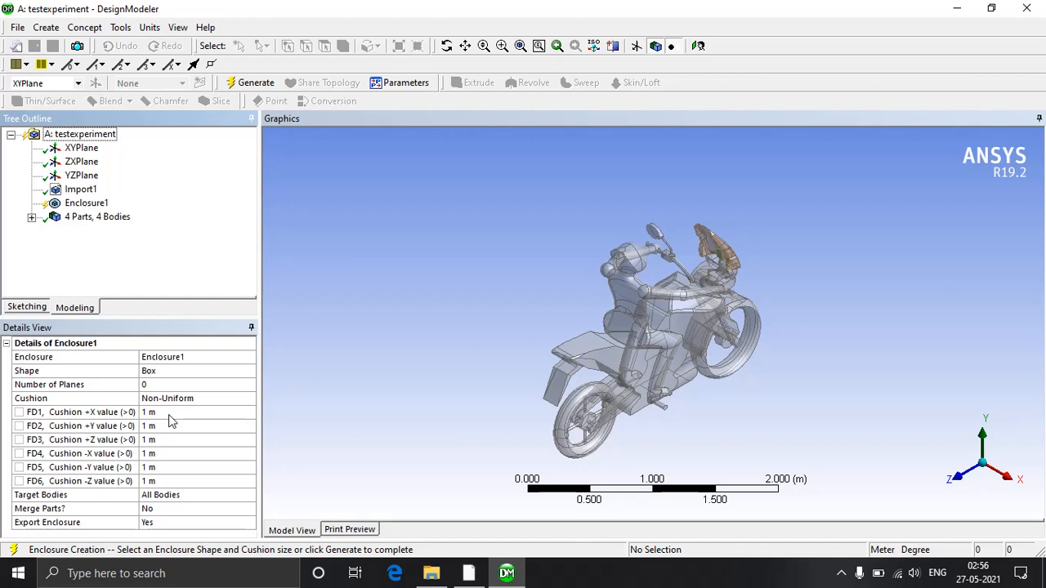
click(170, 413)
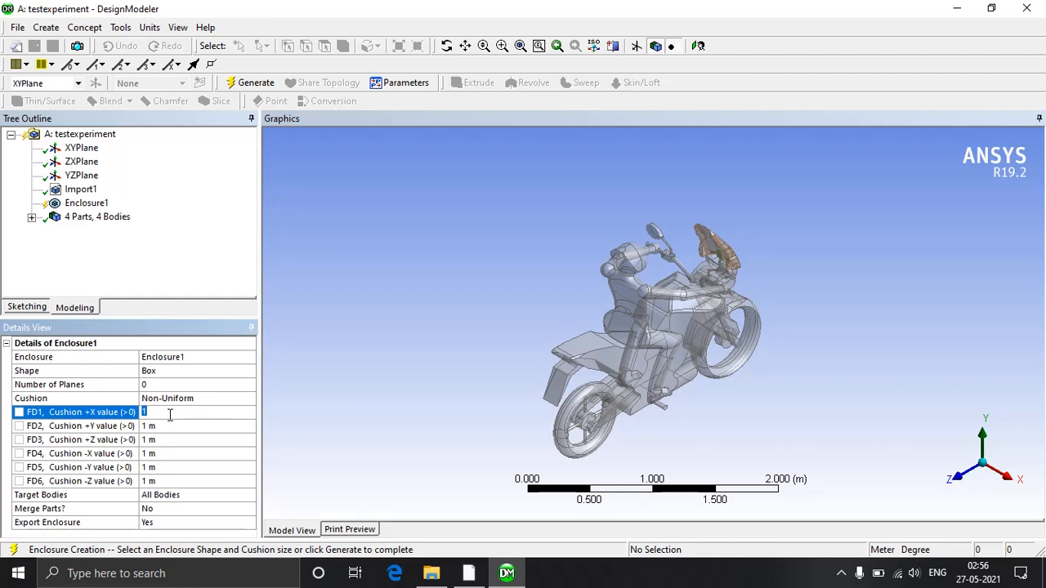
text(4.5)
key(Return)
click(155, 427)
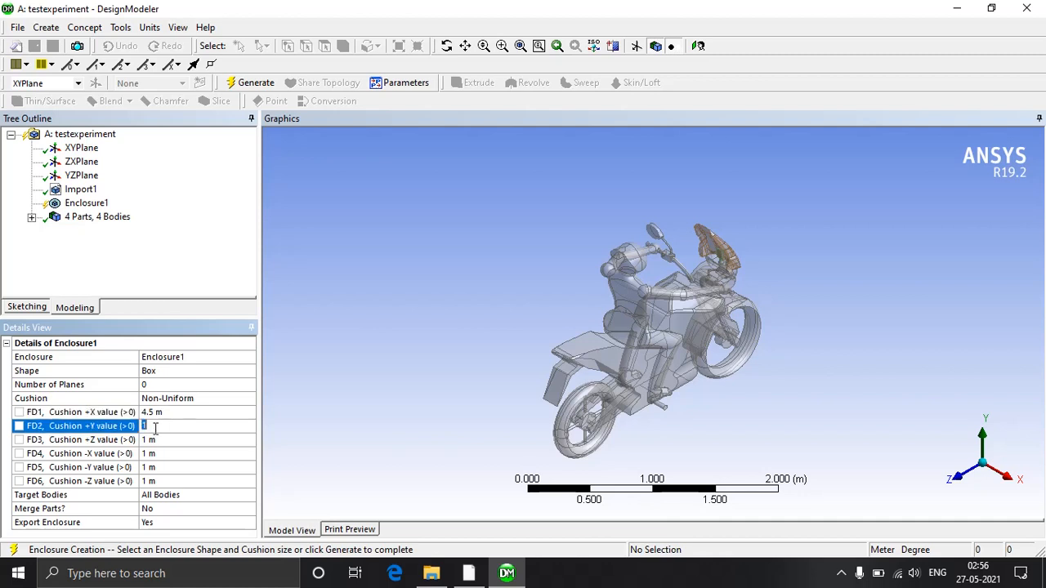
text(3)
key(Return)
click(165, 438)
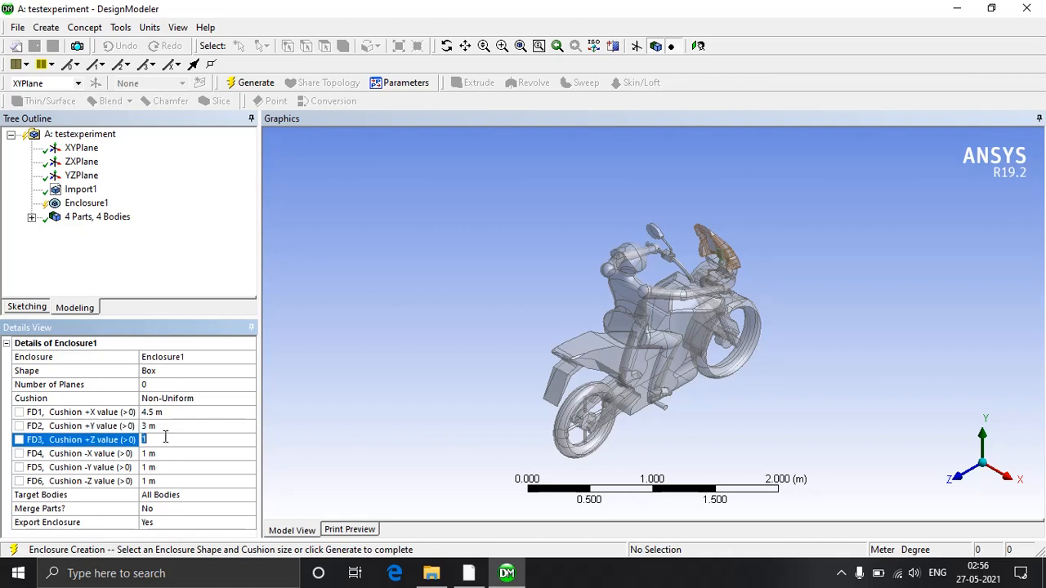
text(6)
Set the enclosure cushions to 4.5 m in -X, 0.1 m in -Y and 6 m in -Z, and generate the enclosure.
click(172, 454)
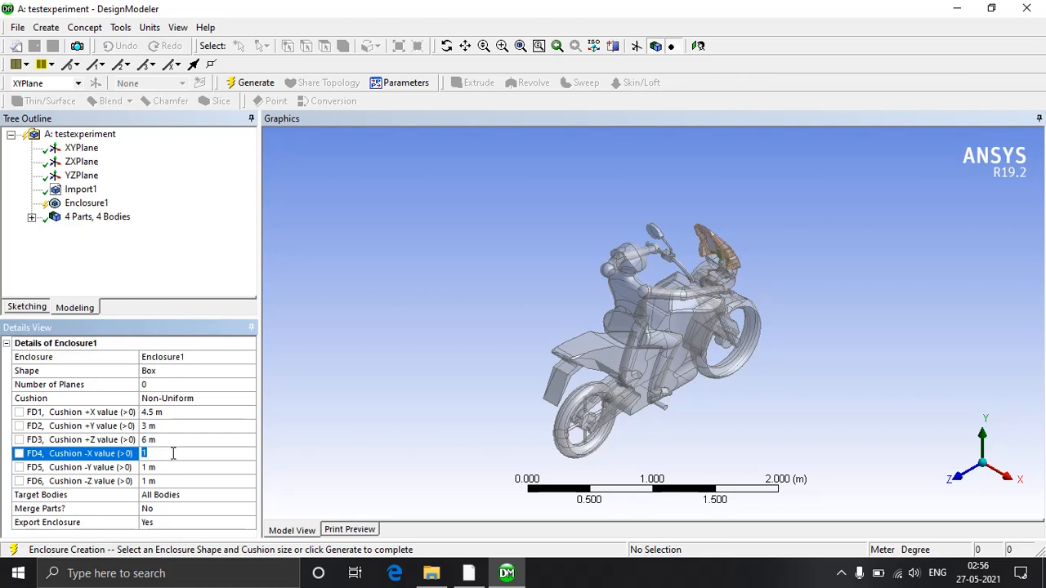
text(4.5)
click(161, 471)
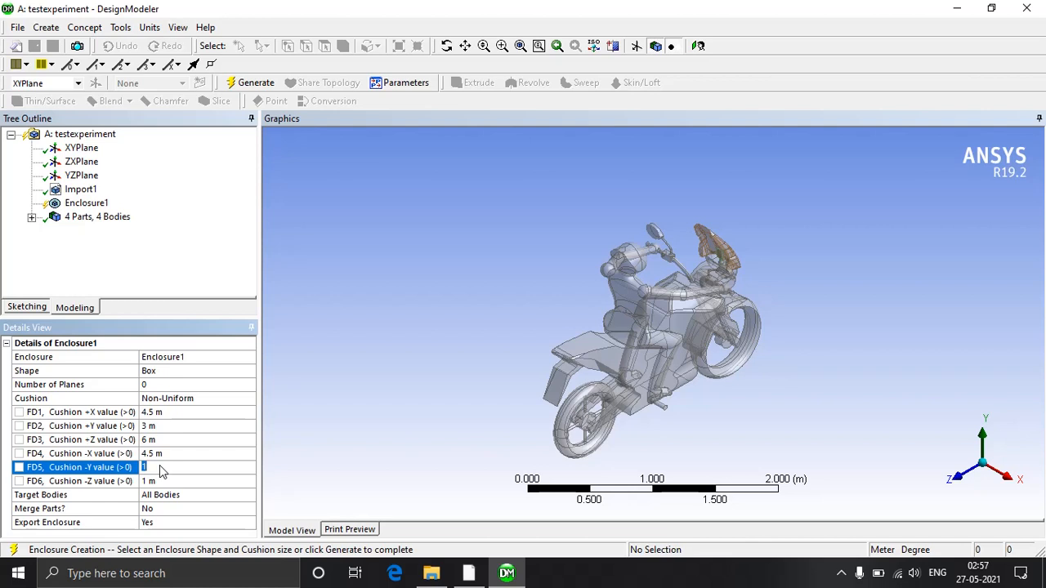
text(0.1)
click(166, 481)
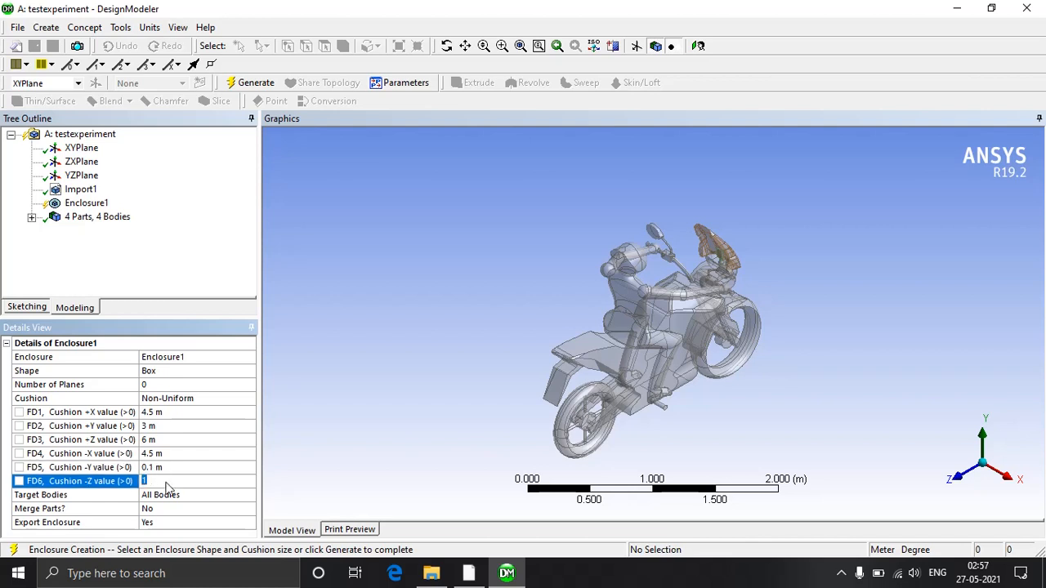
text(6)
key(Return)
click(251, 85)
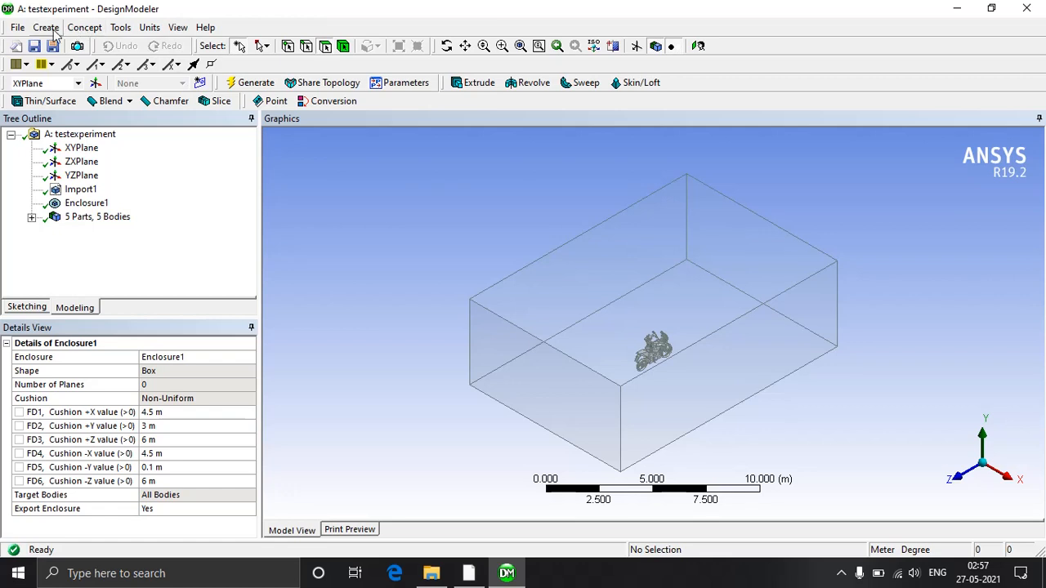
Add a full-model symmetry for all bodies with YZPlane as the symmetry plane and generate it.
click(121, 27)
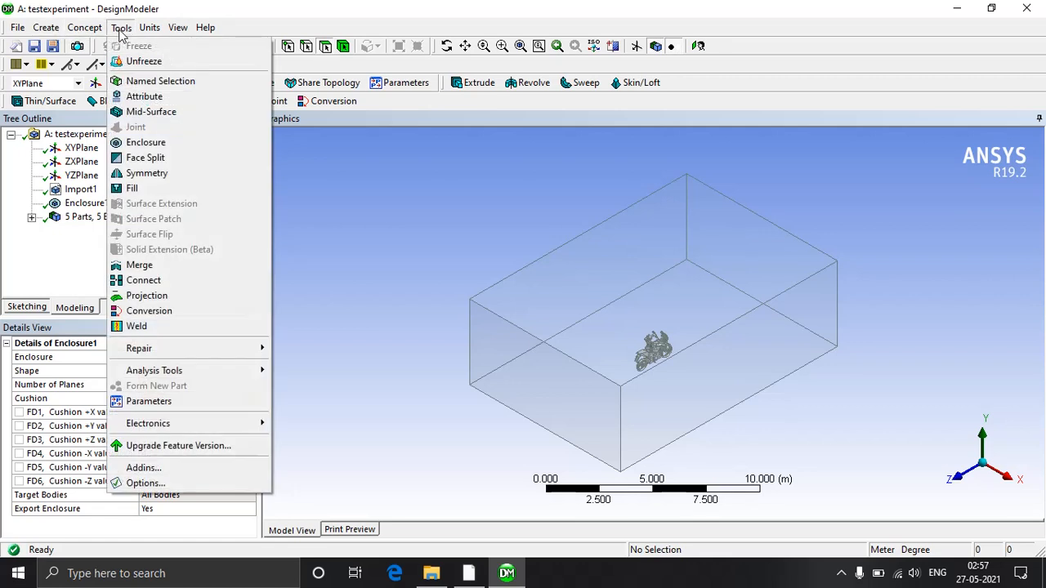
click(149, 172)
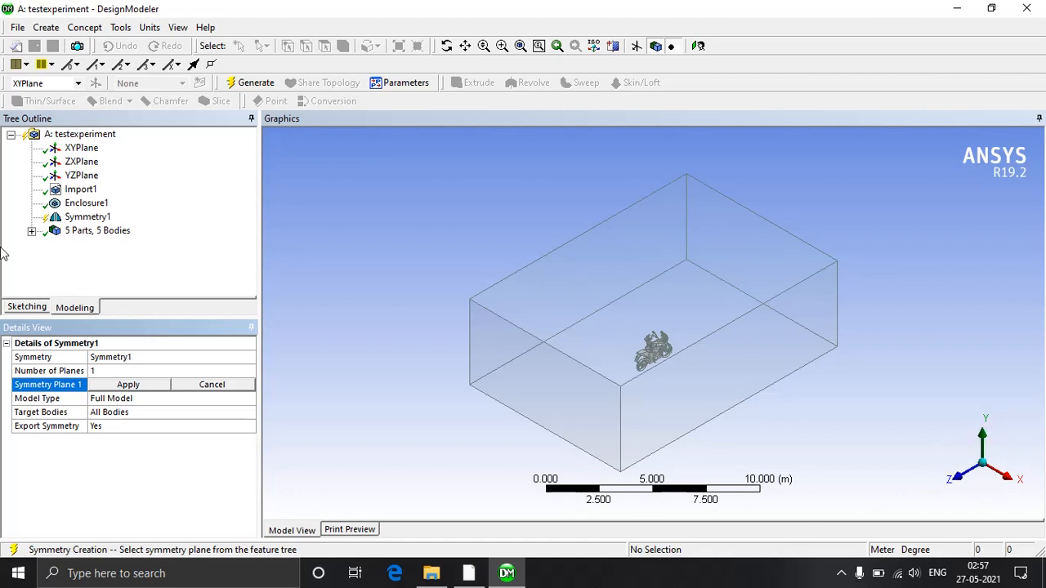
click(82, 164)
click(85, 176)
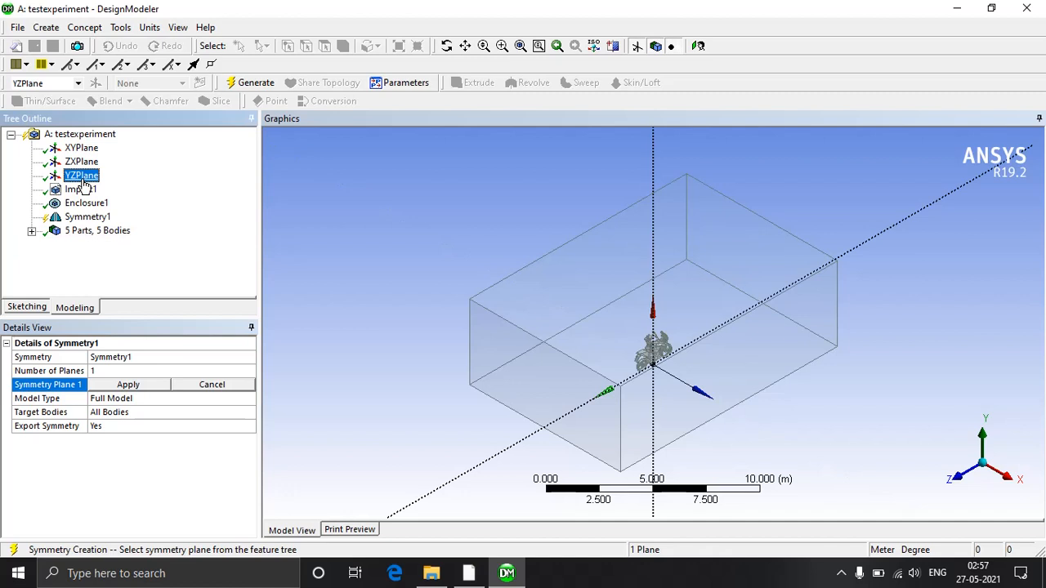
click(127, 385)
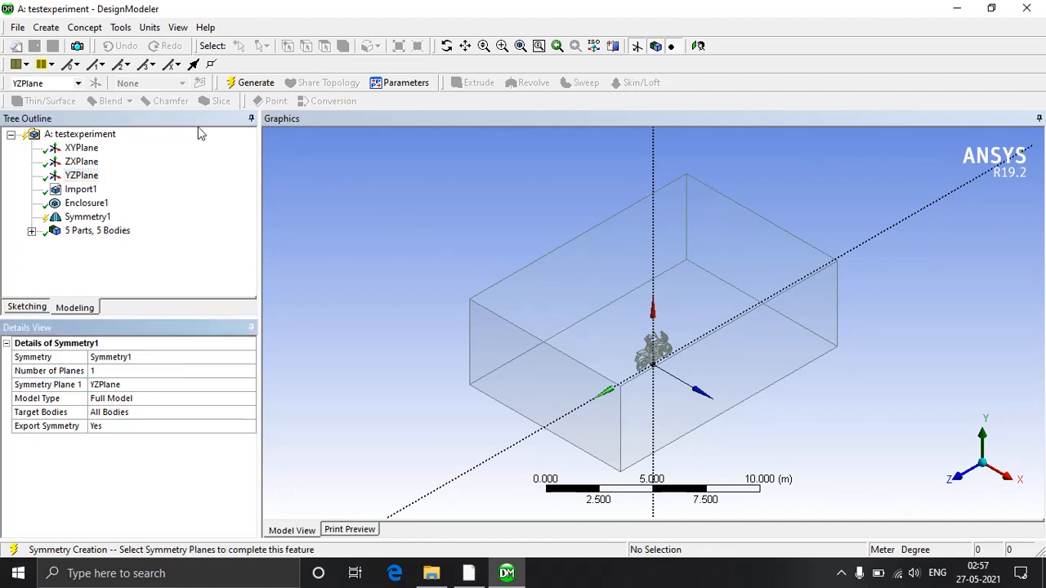
click(256, 82)
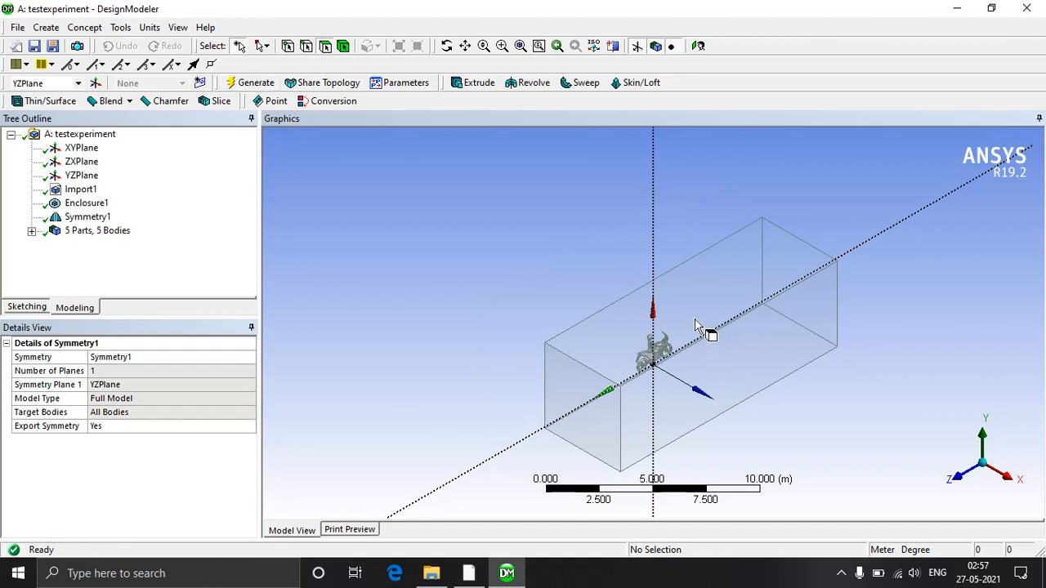
Add a Boolean feature with the Subtract operation and set the enclosure box as its target body.
click(48, 28)
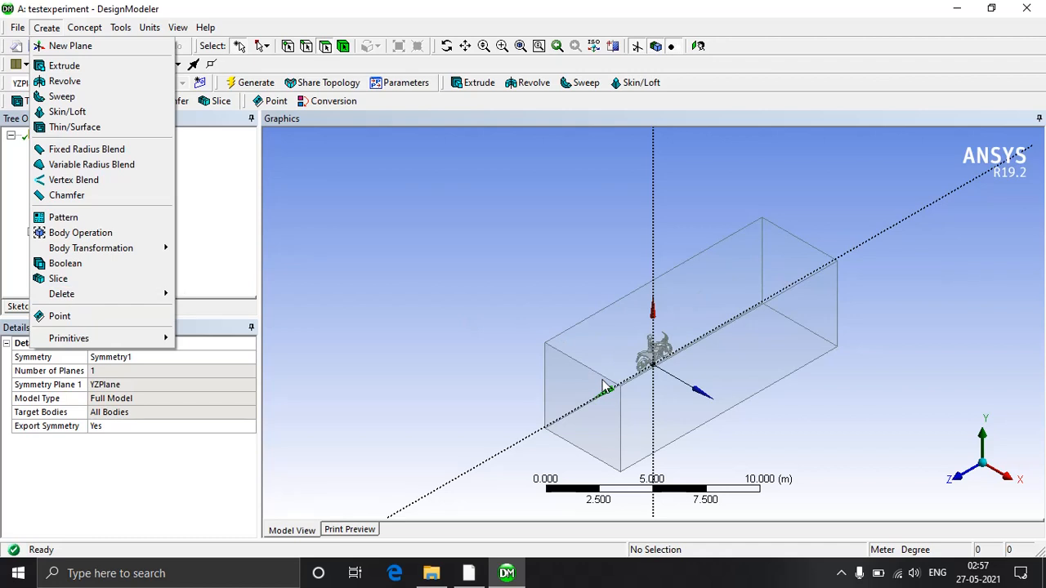
click(69, 264)
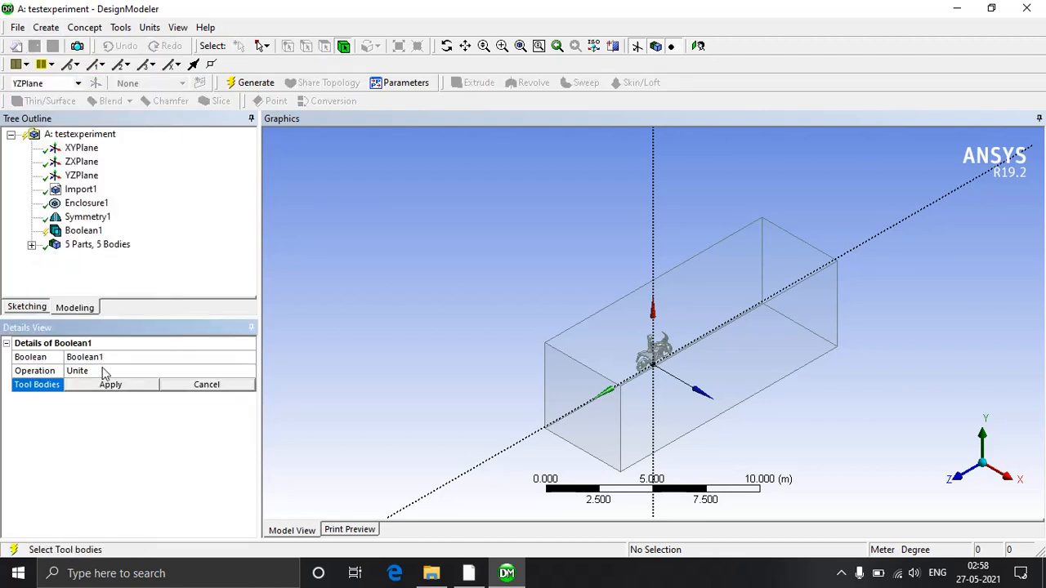
click(104, 372)
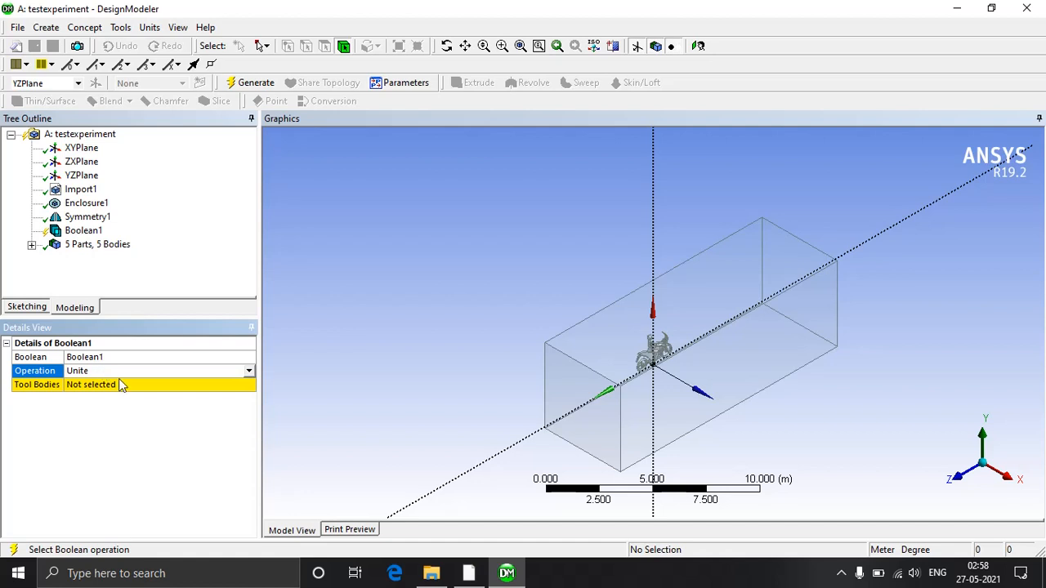
click(250, 372)
click(224, 397)
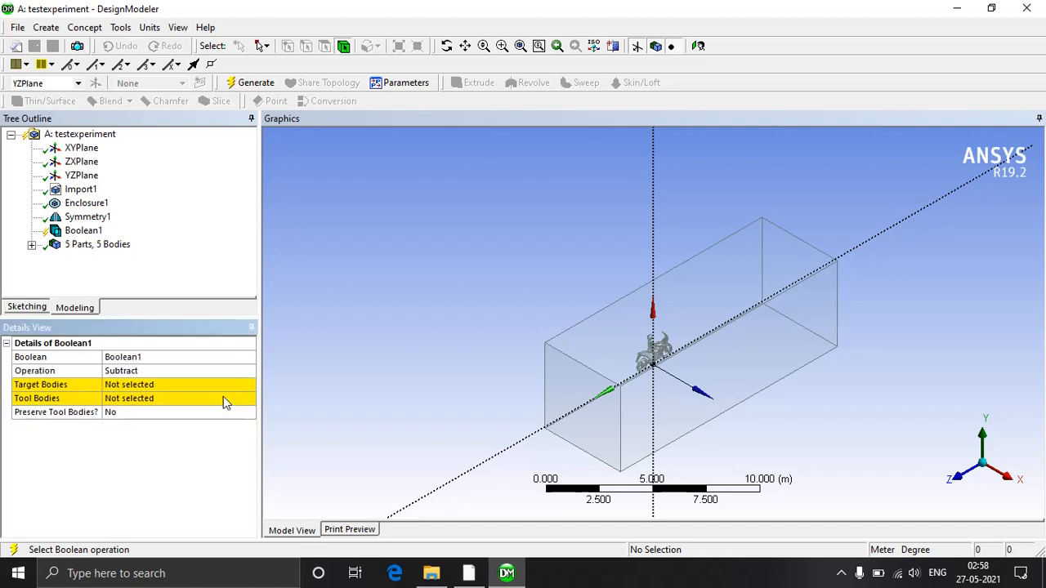
click(164, 385)
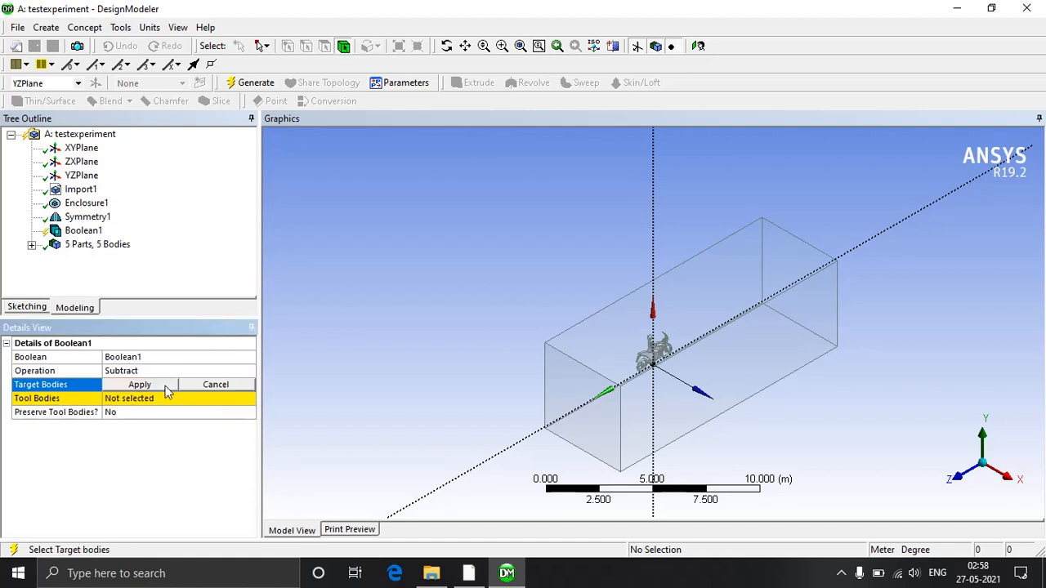
click(582, 384)
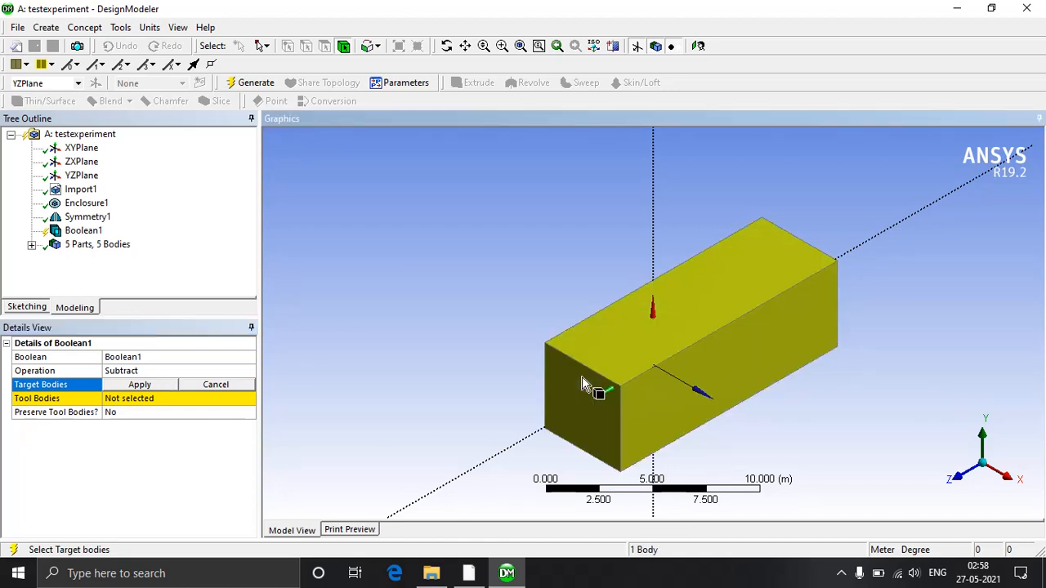
click(140, 384)
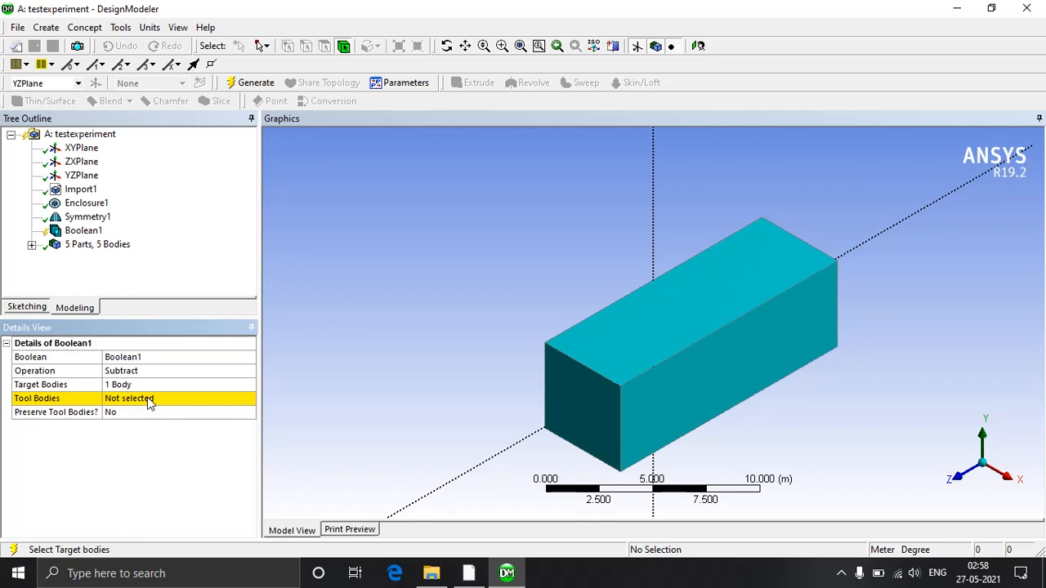
Set TIGERMANKIN, both SLIDER_ bodies and UNMACHINEDVISORT2 as the Boolean's tool bodies and generate the subtraction.
click(150, 400)
click(31, 244)
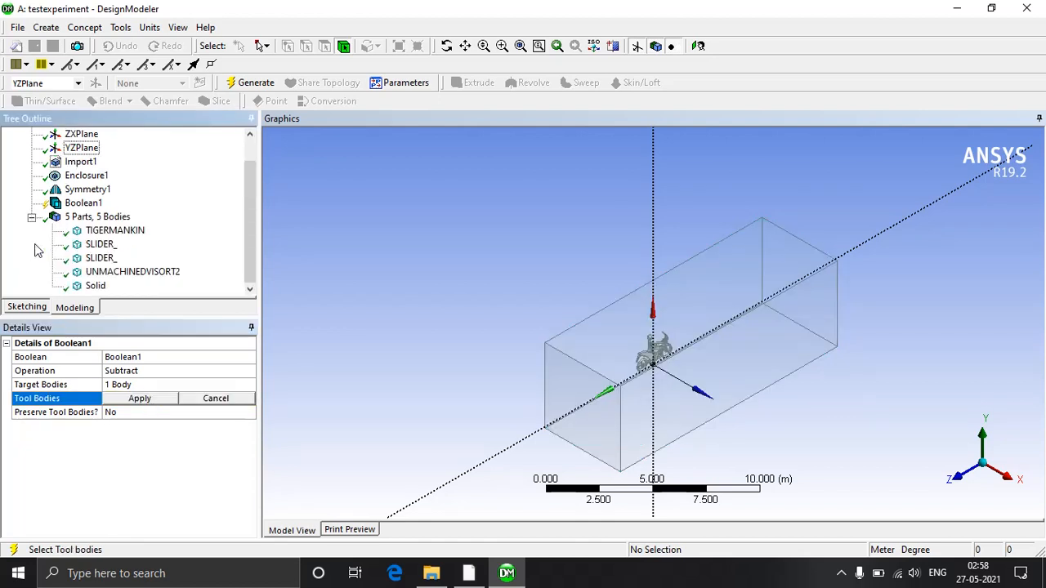
click(99, 274)
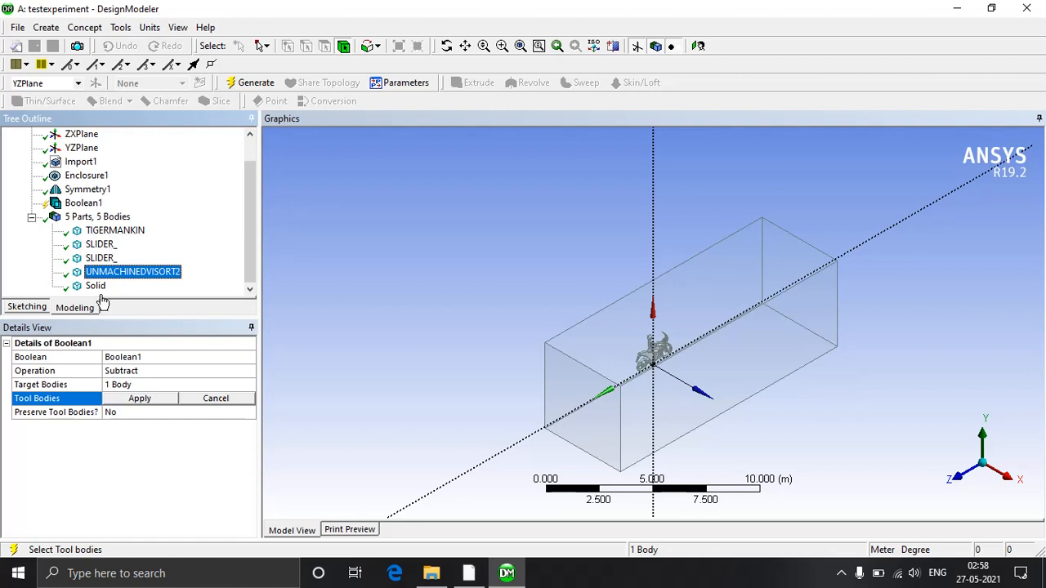
shift+click(113, 234)
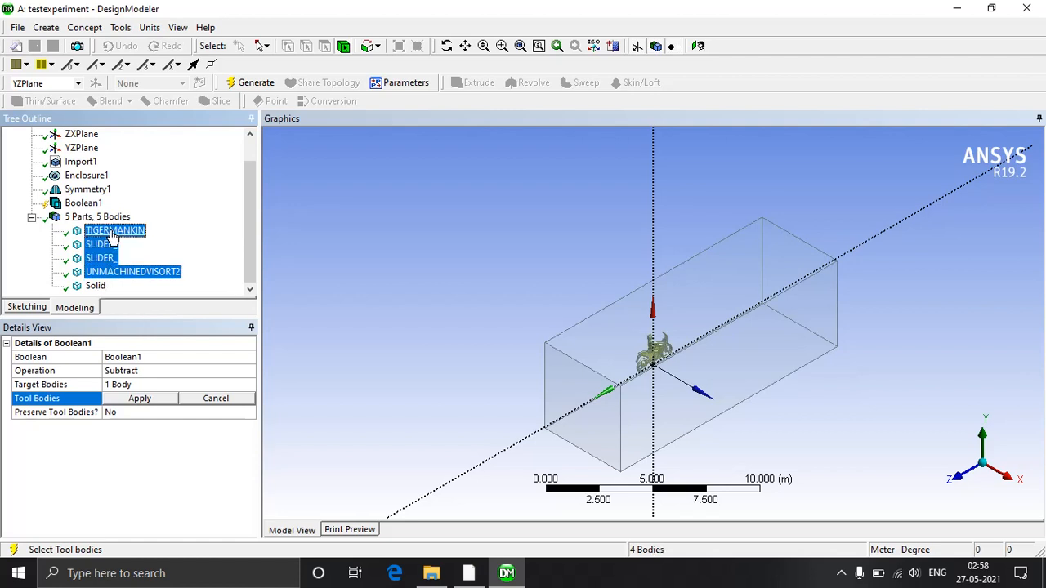
click(118, 401)
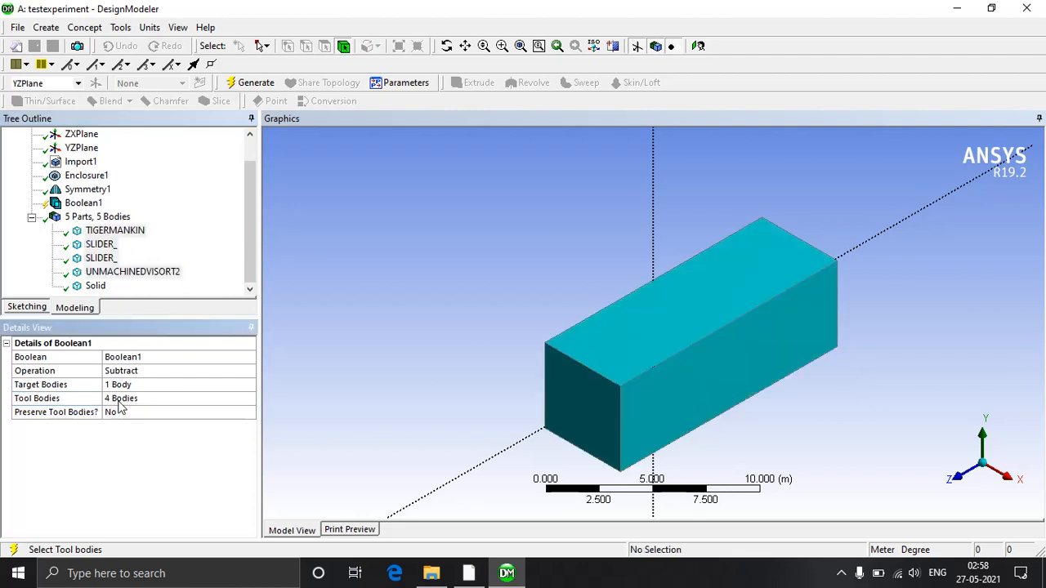
click(235, 84)
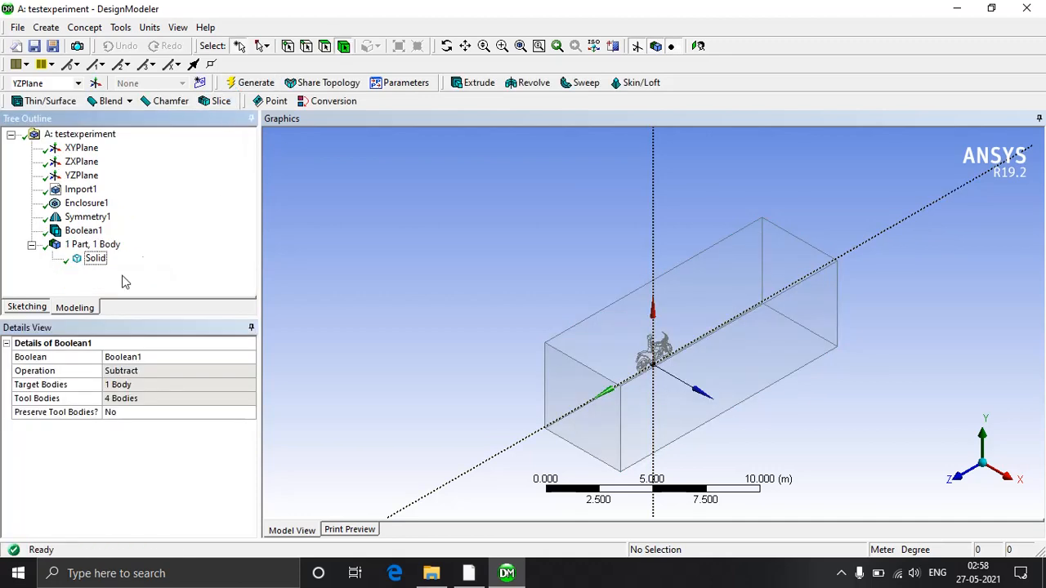
Check the subtracted bike cavity in the enclosure, save the project and close DesignModeler.
middle_drag(634, 342, 809, 350)
scroll(621, 340, up, 3)
scroll(621, 341, up, 3)
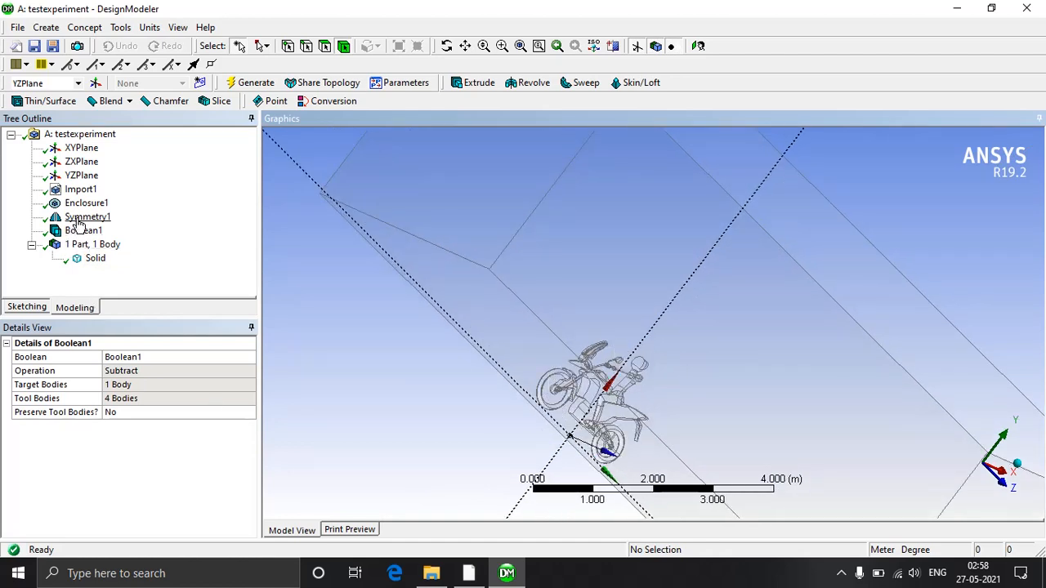
scroll(442, 294, down, 5)
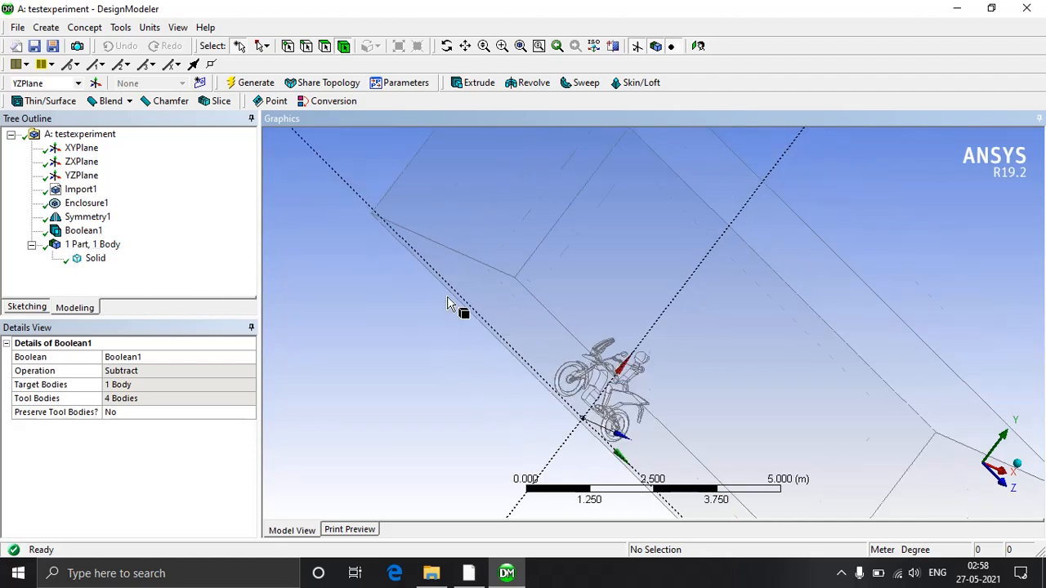
middle_drag(450, 304, 472, 296)
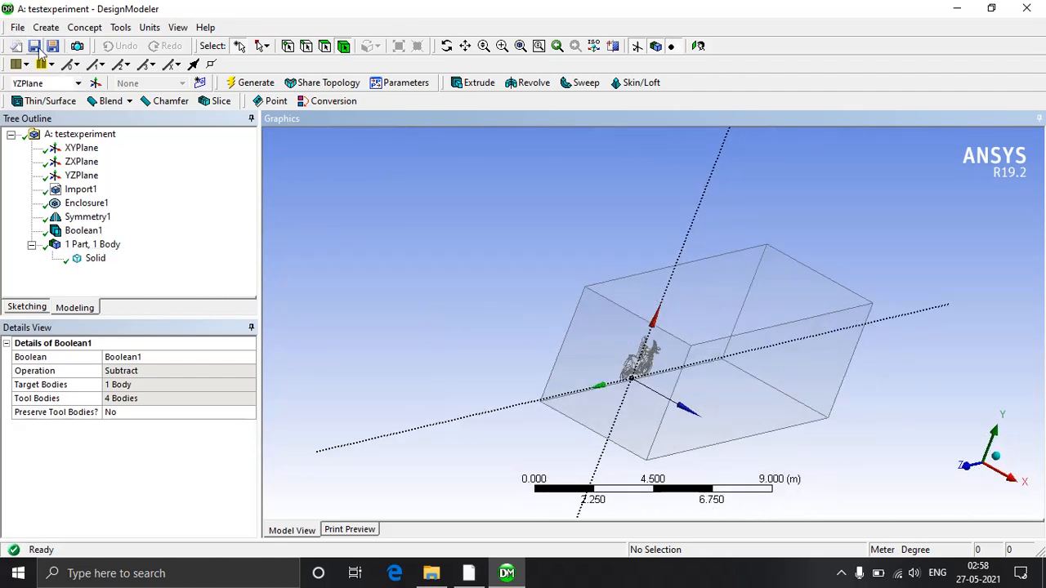
click(34, 46)
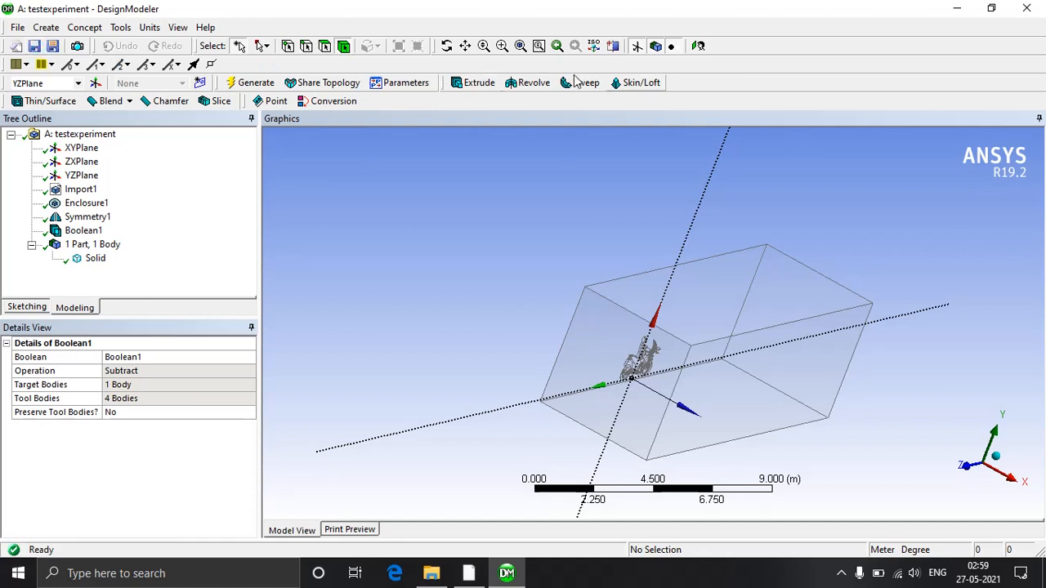
click(1027, 18)
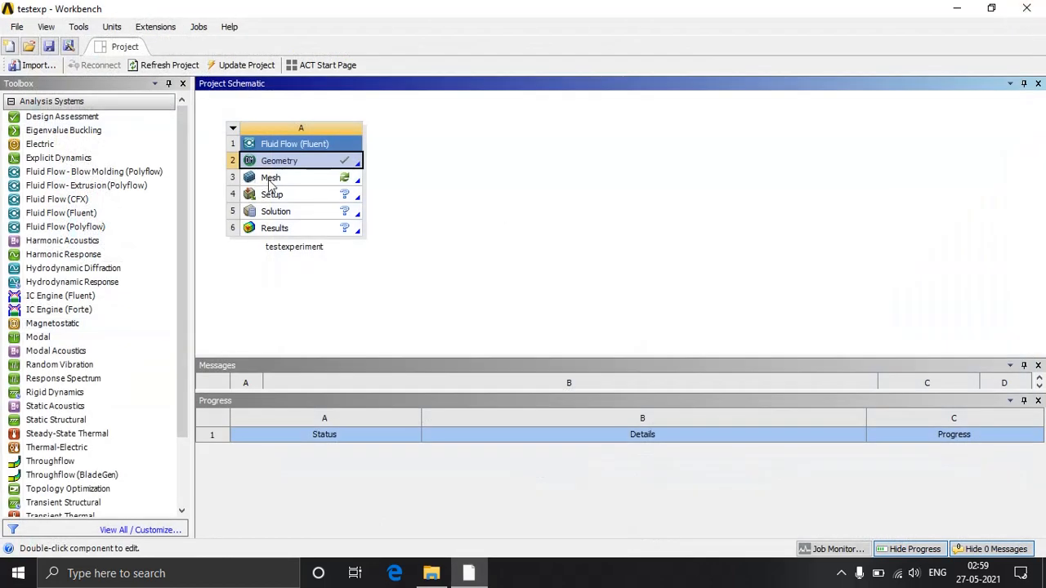
Open the Mesh cell of the Fluid Flow (Fluent) system for editing in the Meshing application.
click(270, 183)
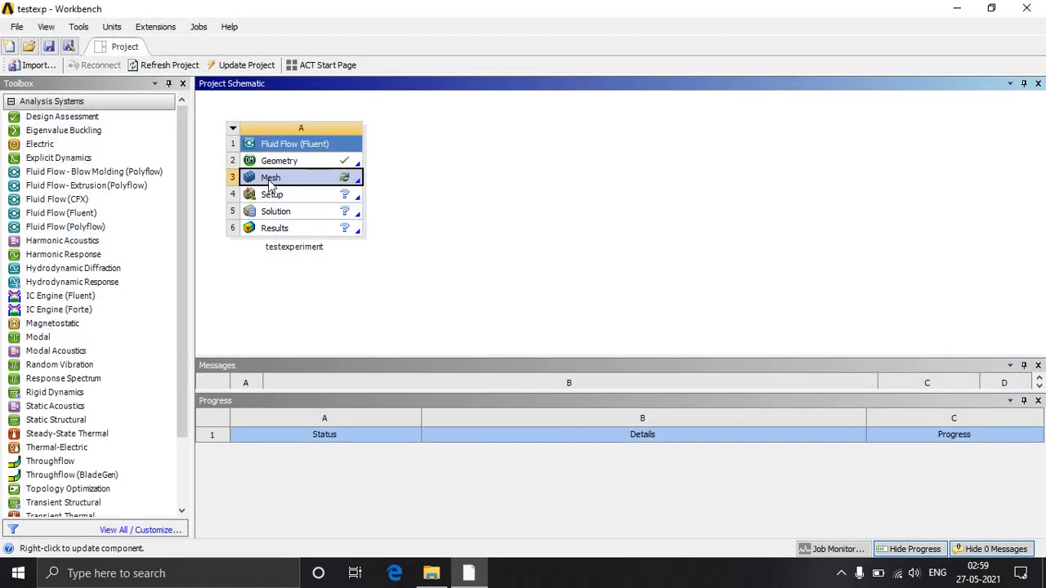
right_click(270, 183)
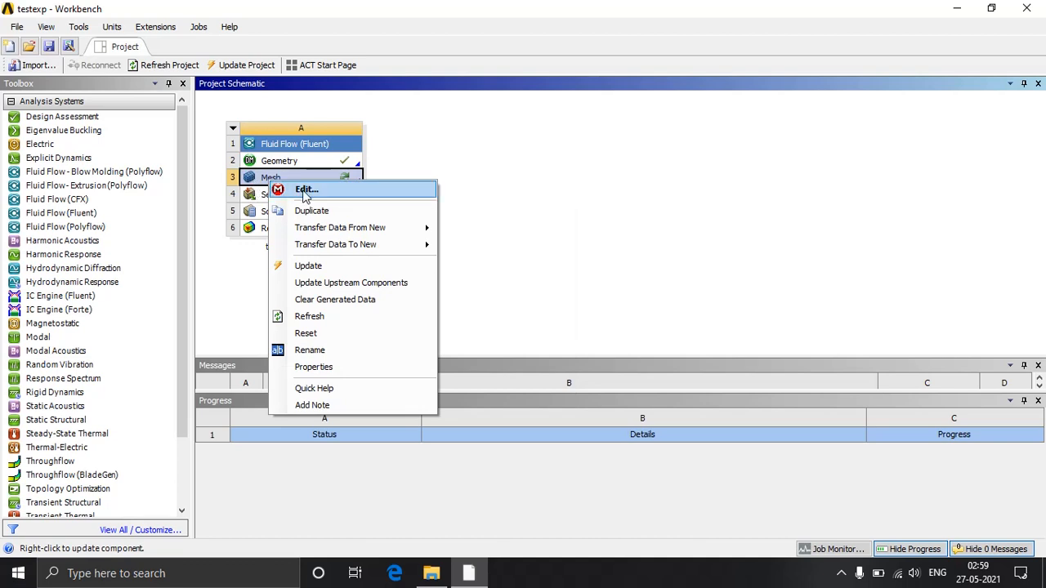
click(306, 189)
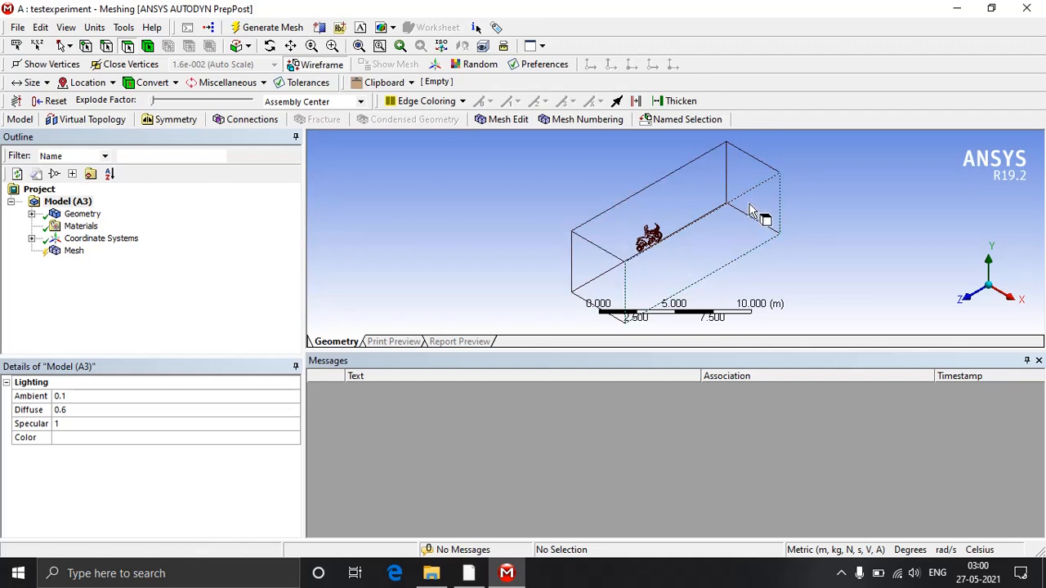
Examine the enclosure and the bike cavity from several sides to locate the boundary faces.
scroll(785, 225, down, 1)
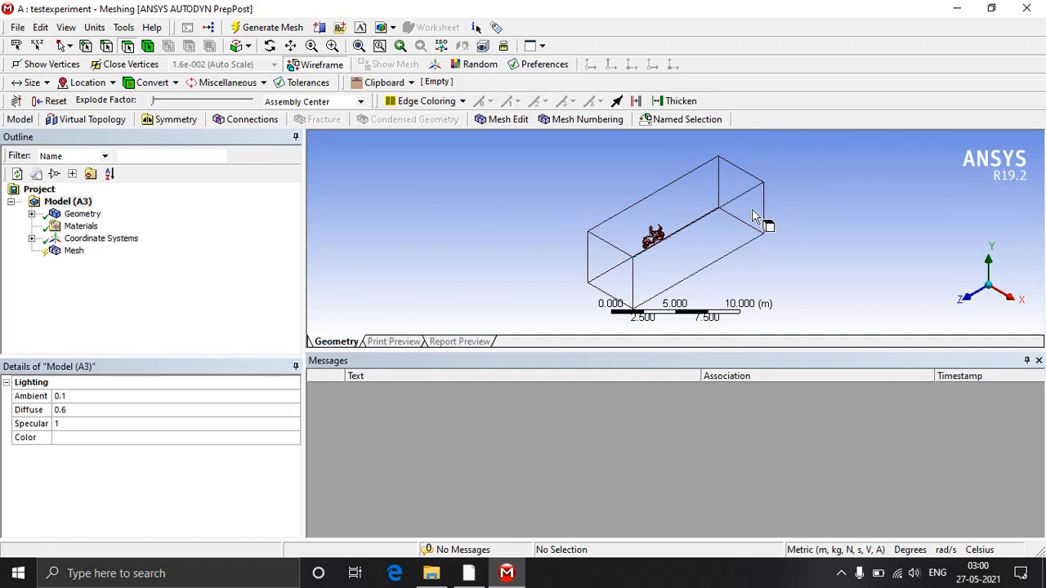
scroll(752, 214, up, 2)
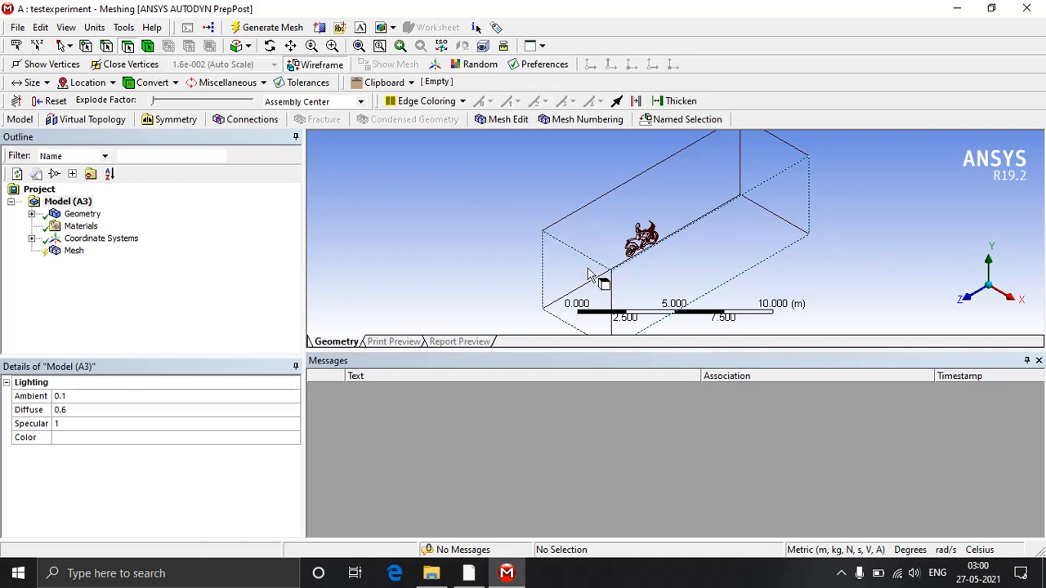
scroll(599, 281, up, 2)
scroll(596, 280, down, 4)
middle_drag(733, 219, 760, 170)
click(749, 210)
scroll(744, 183, down, 1)
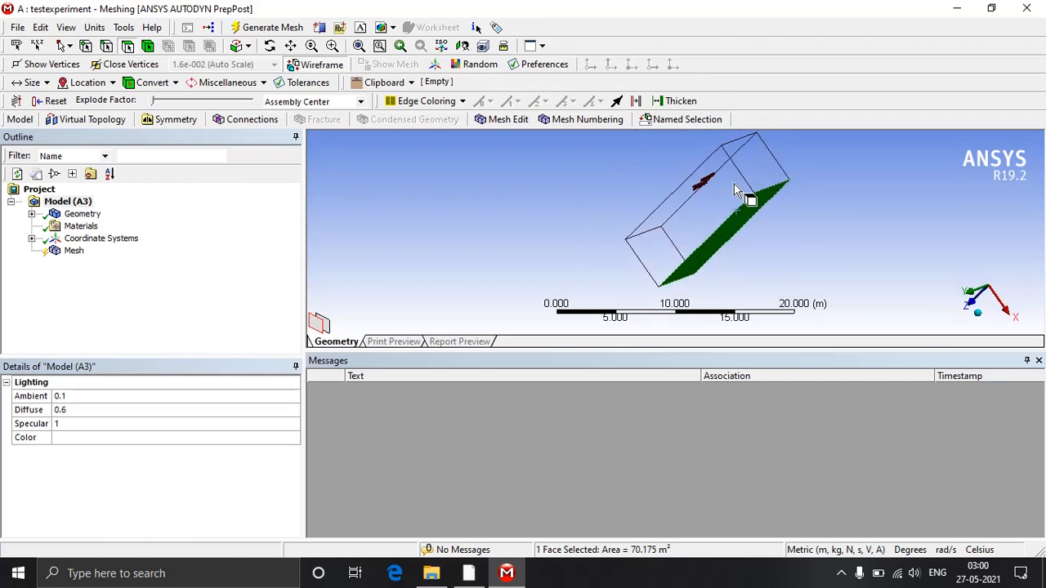
ctrl+middle_drag(730, 204, 597, 214)
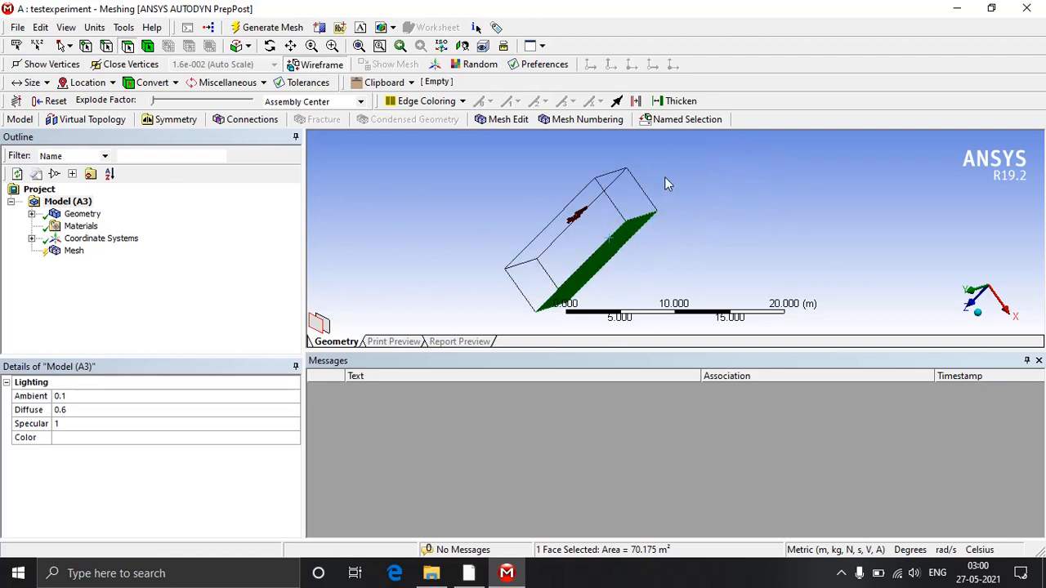
mouse_move(669, 187)
middle_down()
mouse_move(666, 202)
mouse_move(738, 133)
mouse_move(654, 179)
middle_up()
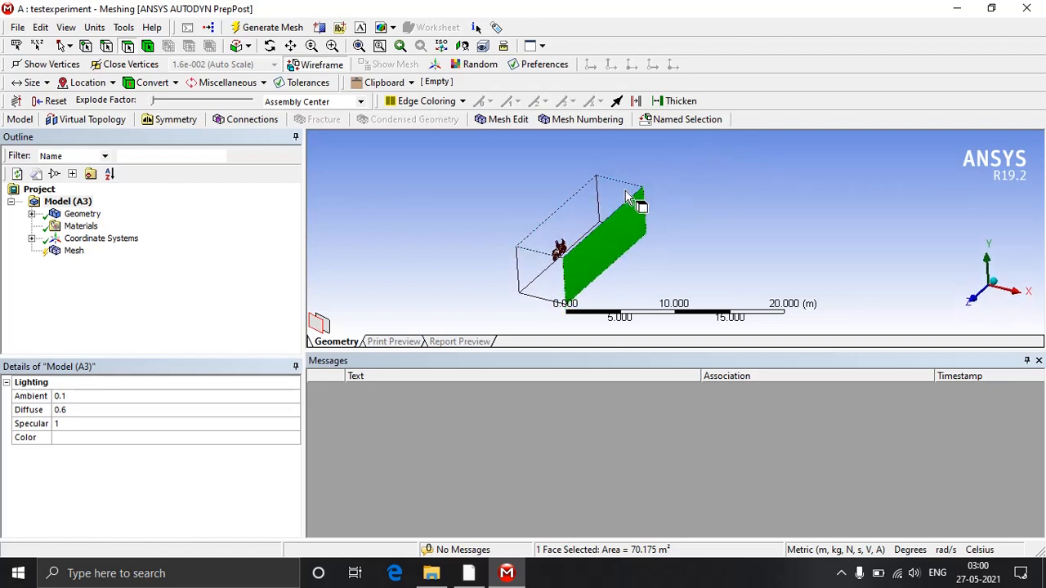
Create a named selection "inlet" on the enclosure's end face on the -Z side.
click(621, 199)
click(643, 202)
middle_drag(645, 200, 602, 262)
click(633, 241)
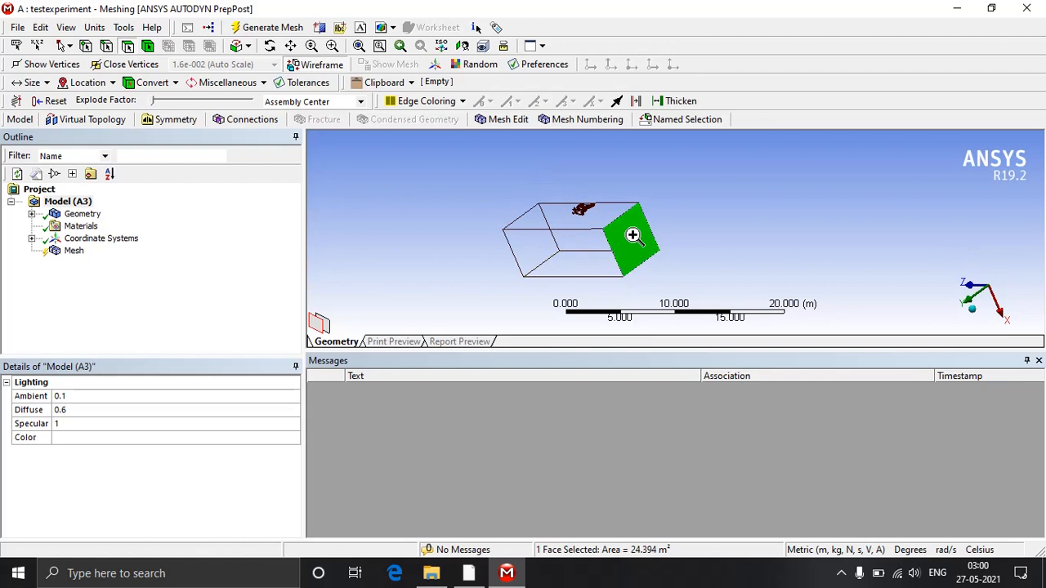
right_click(632, 236)
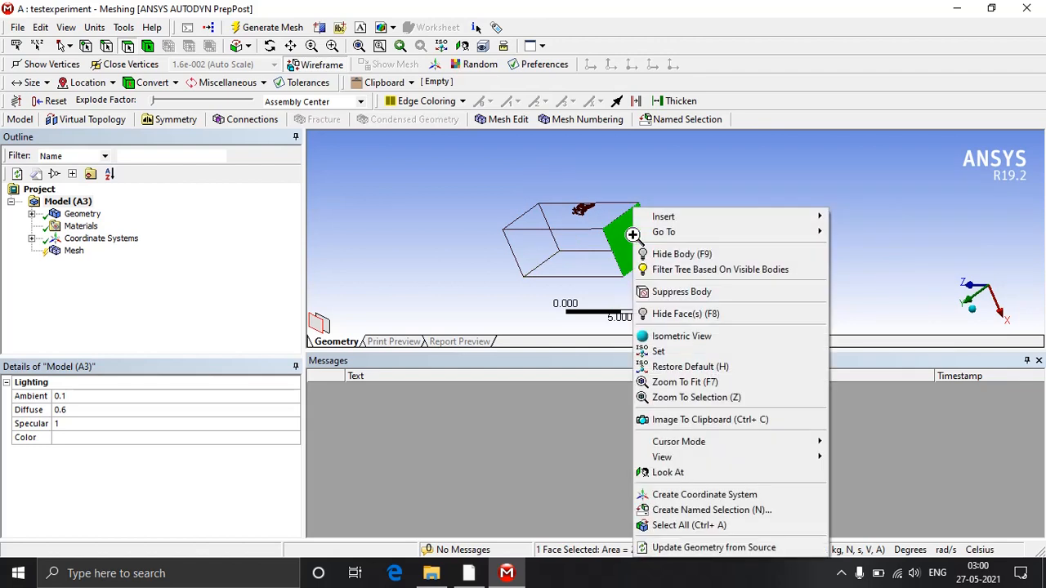
click(724, 510)
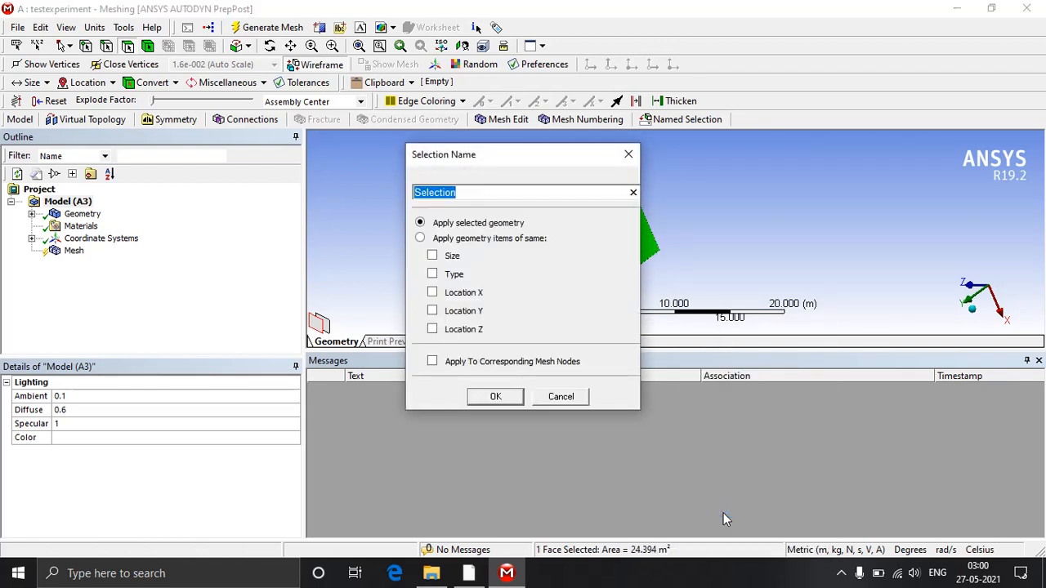
text(in)
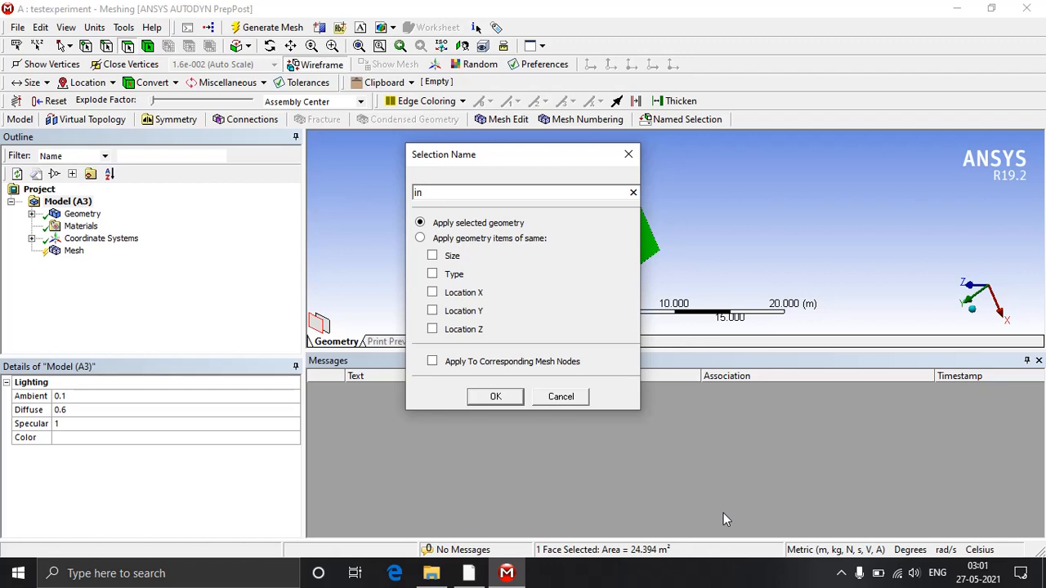
text(t)
key(BackSpace)
text(let)
click(486, 402)
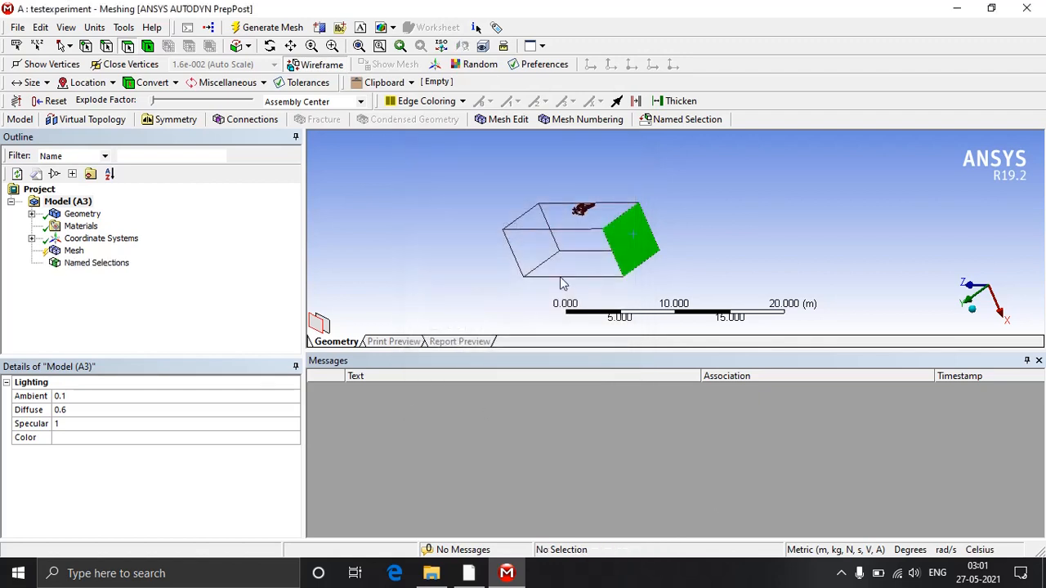
Create a named selection "outlet" on the enclosure's opposite end face on the +Z side.
middle_drag(602, 229, 815, 203)
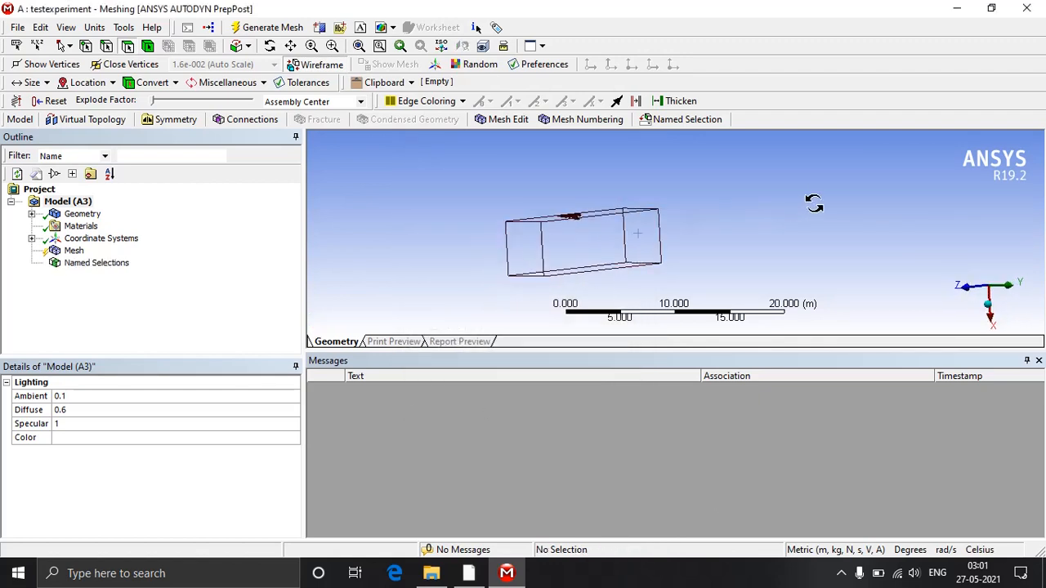
right_click(518, 250)
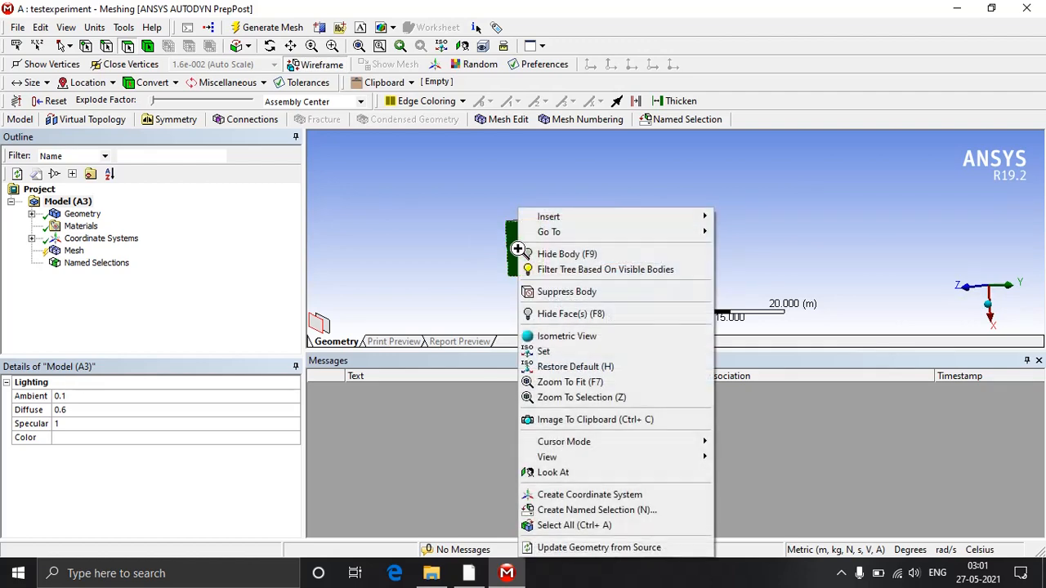
click(559, 512)
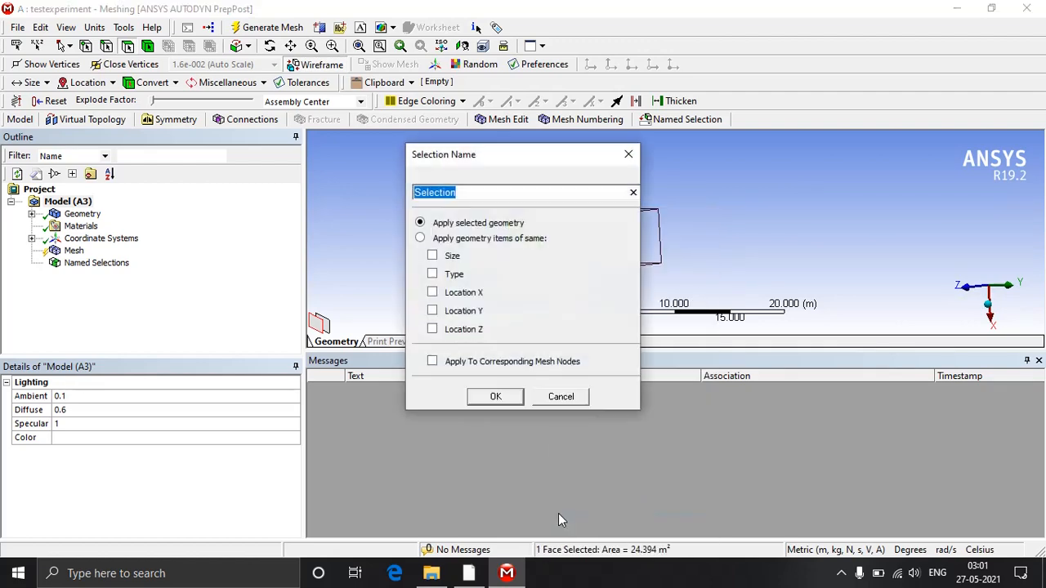
text(ou)
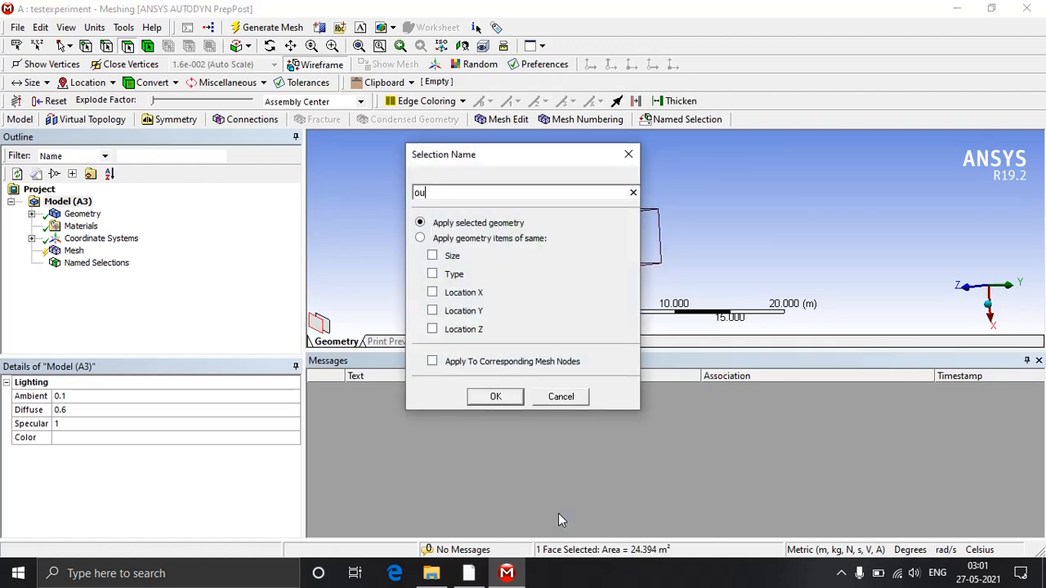
text(tlet)
click(495, 396)
middle_drag(703, 269, 691, 230)
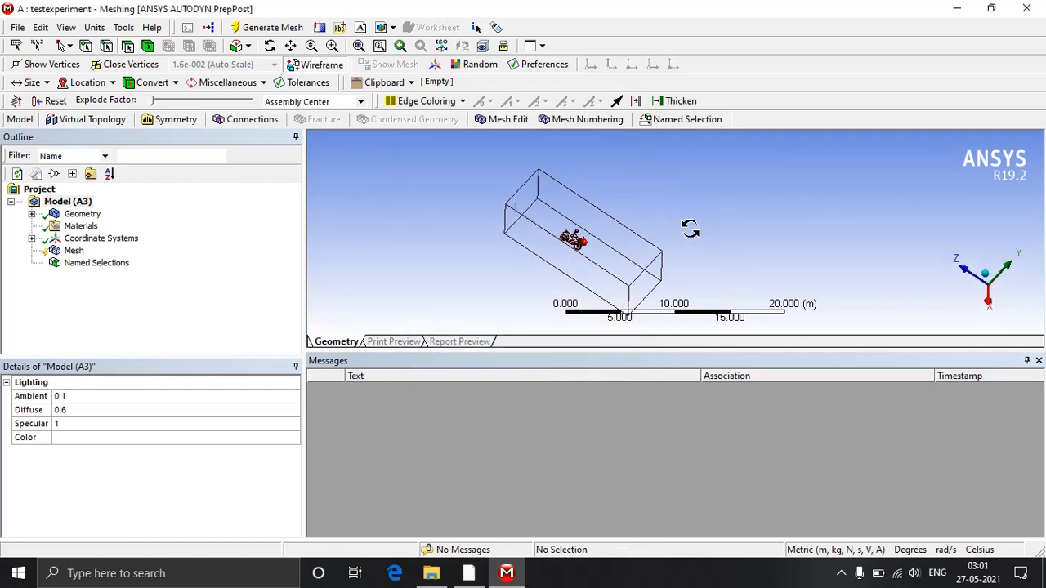
Select the enclosure's outer side face, its top face and the symmetry-plane face surrounding the bike cavity.
click(601, 277)
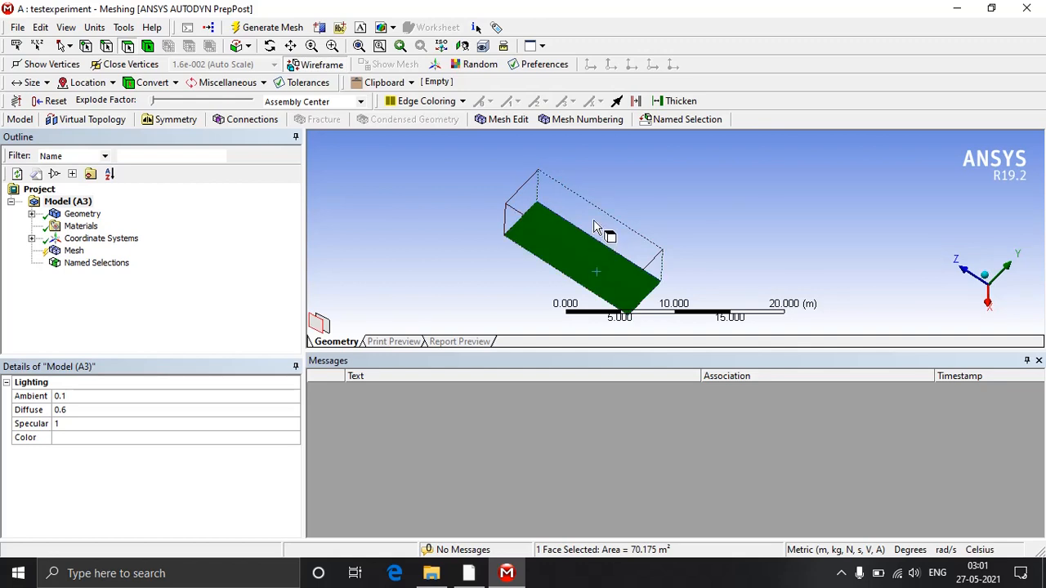
ctrl+click(601, 232)
middle_drag(613, 222, 593, 222)
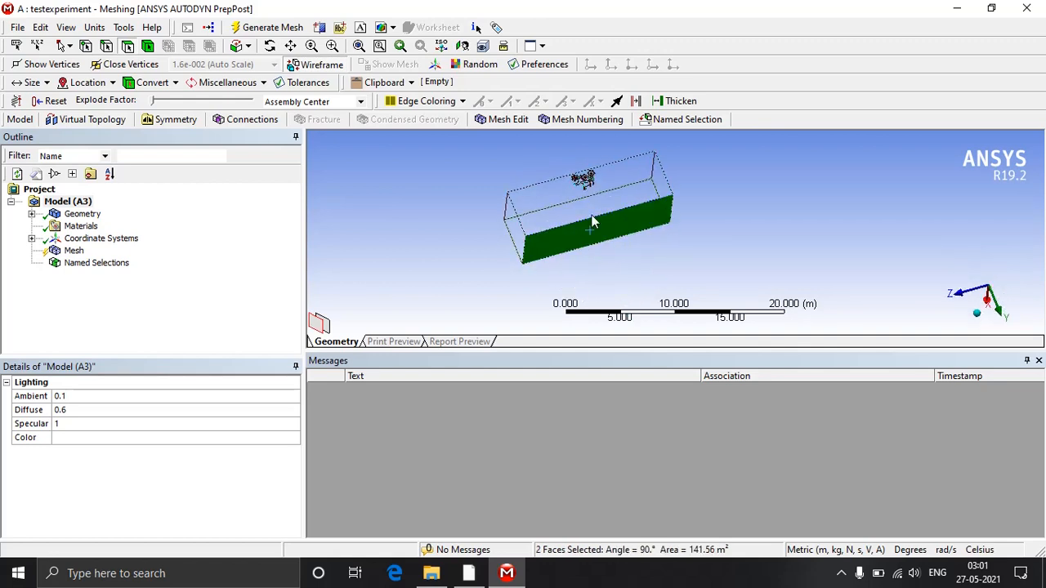
ctrl+click(625, 193)
scroll(555, 168, up, 3)
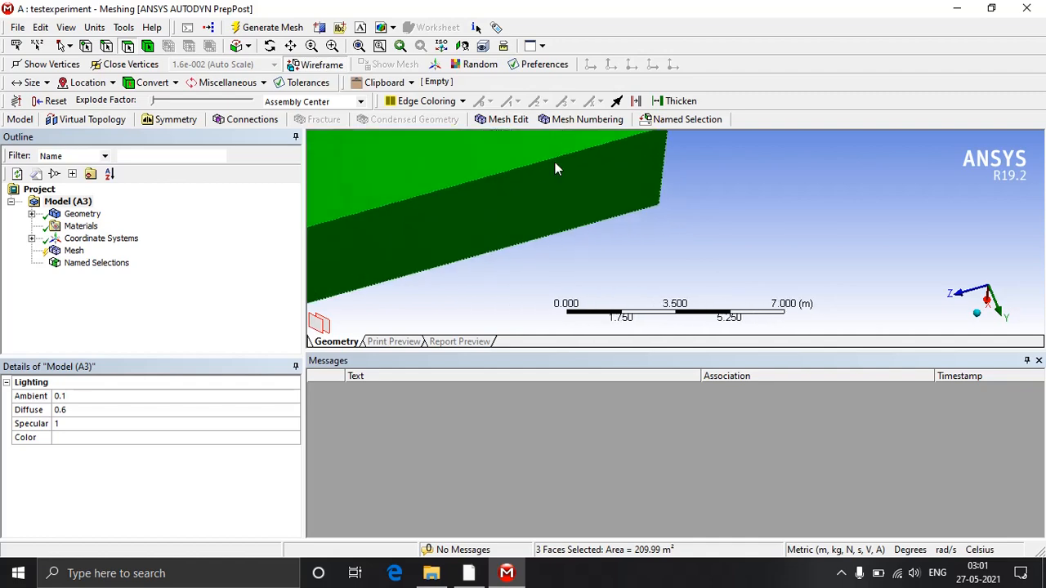
ctrl+middle_drag(555, 164, 688, 347)
scroll(508, 221, up, 5)
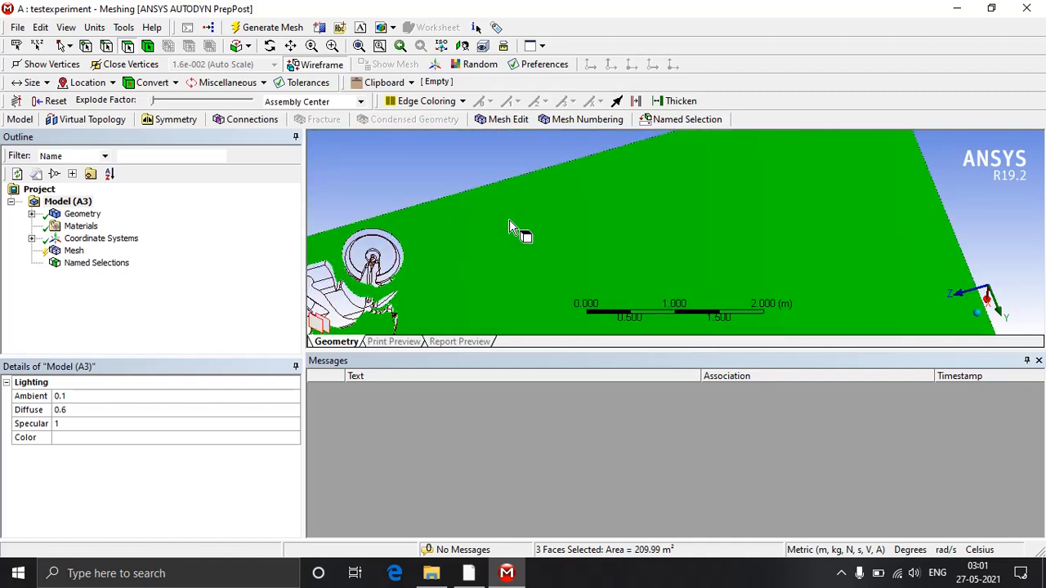
ctrl+middle_drag(462, 249, 602, 199)
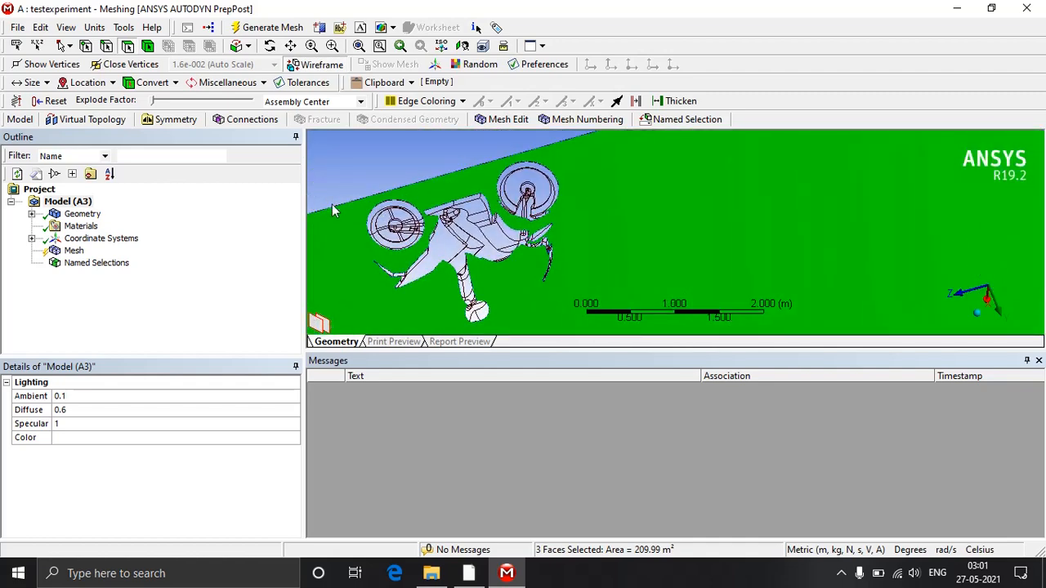
Add the five small symmetry-plane faces enclosed by the bike's two wheels to the face selection.
ctrl+click(515, 187)
scroll(378, 216, up, 3)
ctrl+middle_drag(357, 214, 652, 219)
ctrl+click(452, 212)
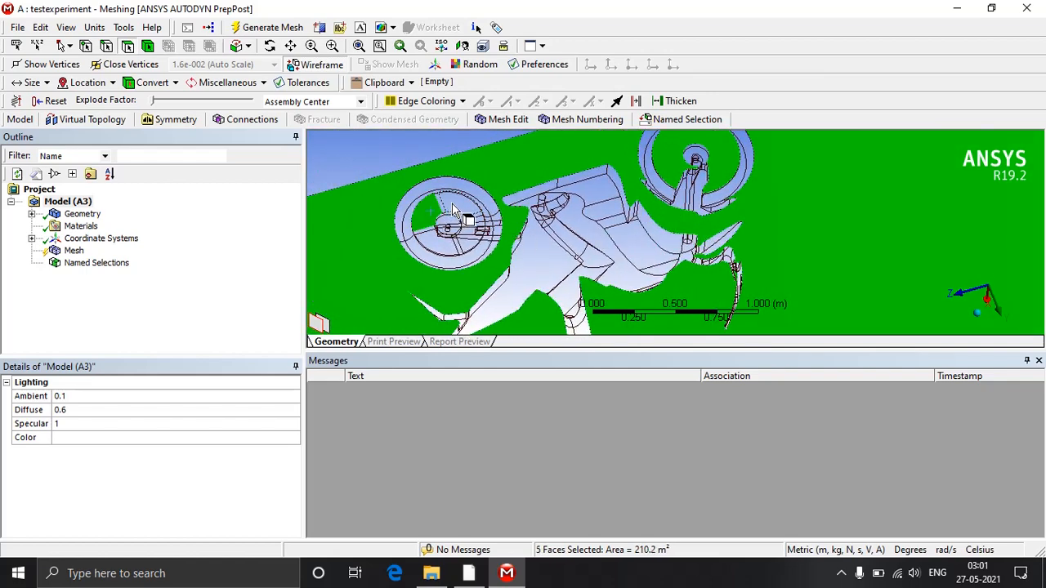
ctrl+click(452, 211)
ctrl+click(448, 249)
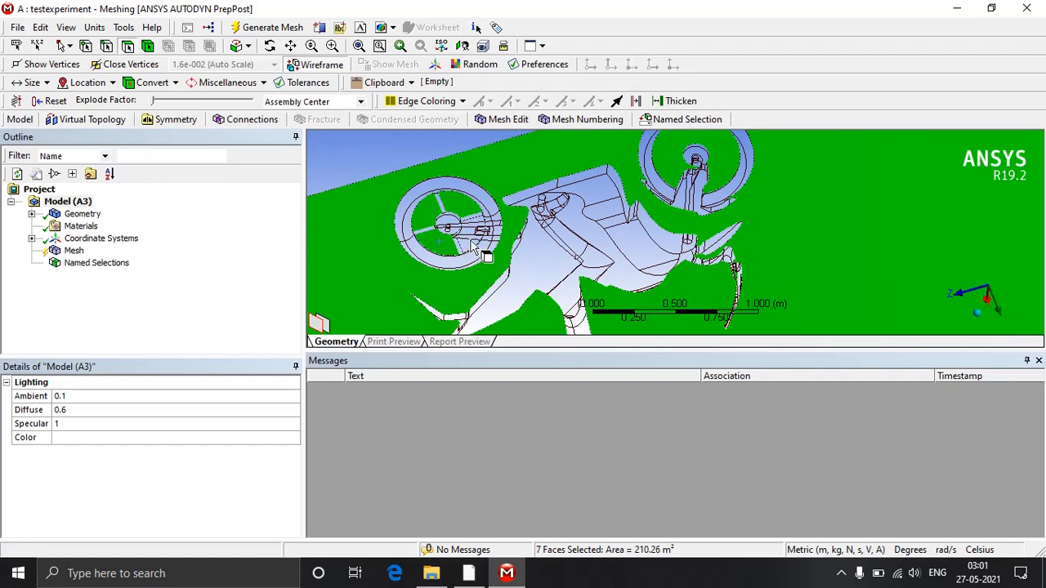
ctrl+click(471, 245)
Create a named selection "symmetry" from the selected enclosure and wheel-gap faces.
scroll(471, 245, down, 10)
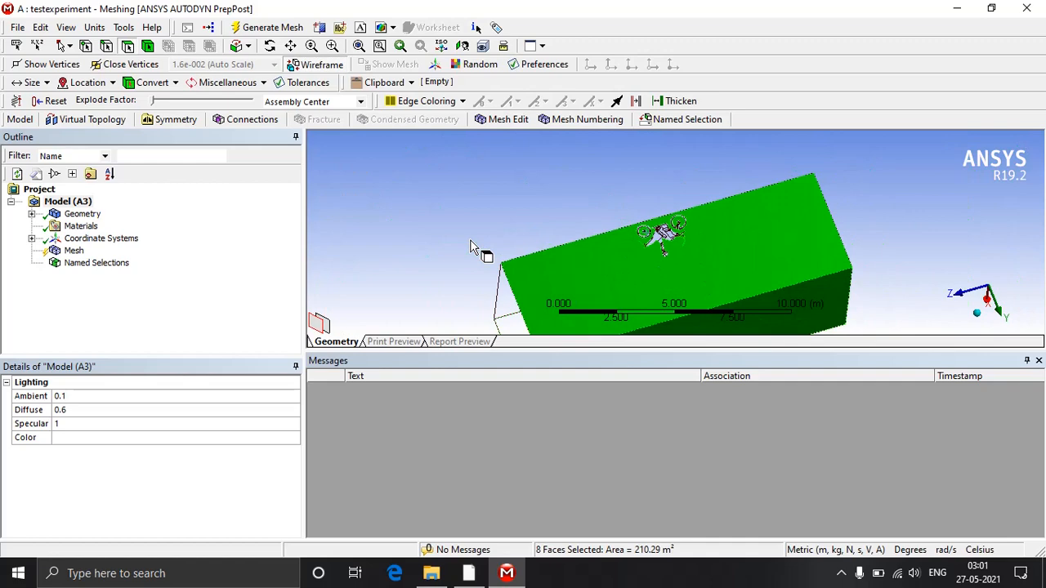
right_click(633, 276)
click(652, 510)
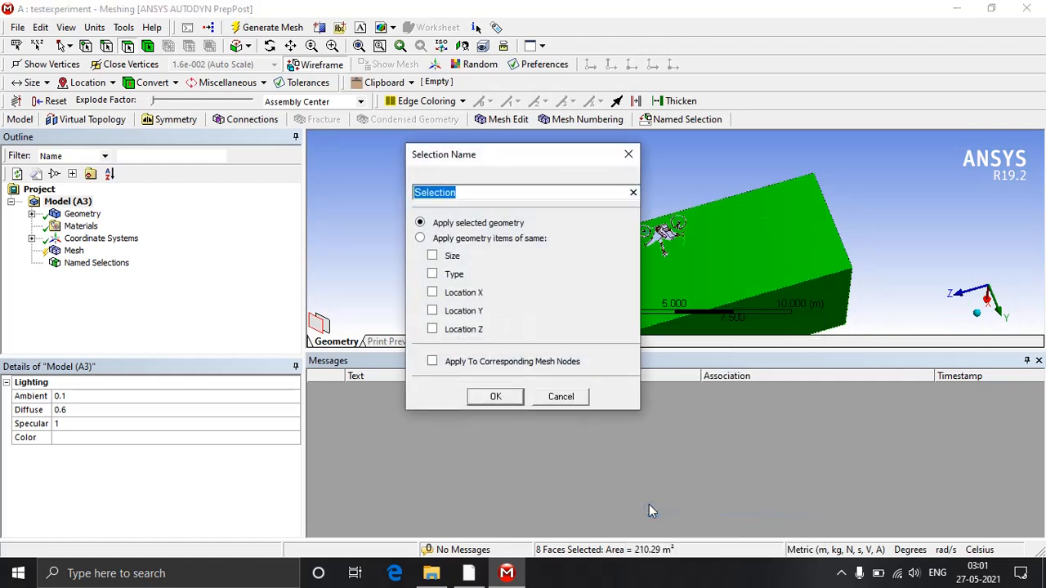
text(s)
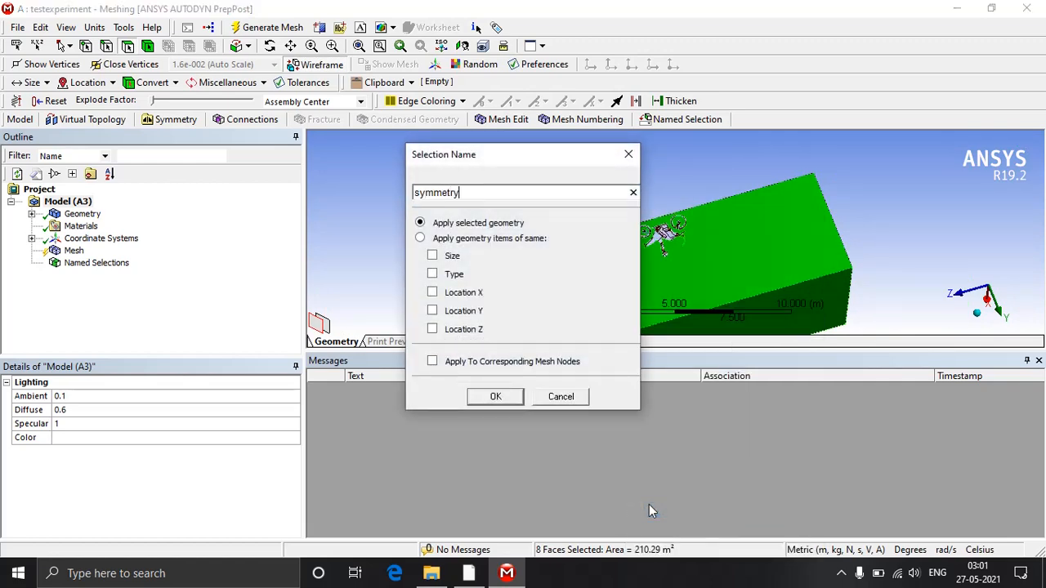
text(ymmetry)
click(496, 396)
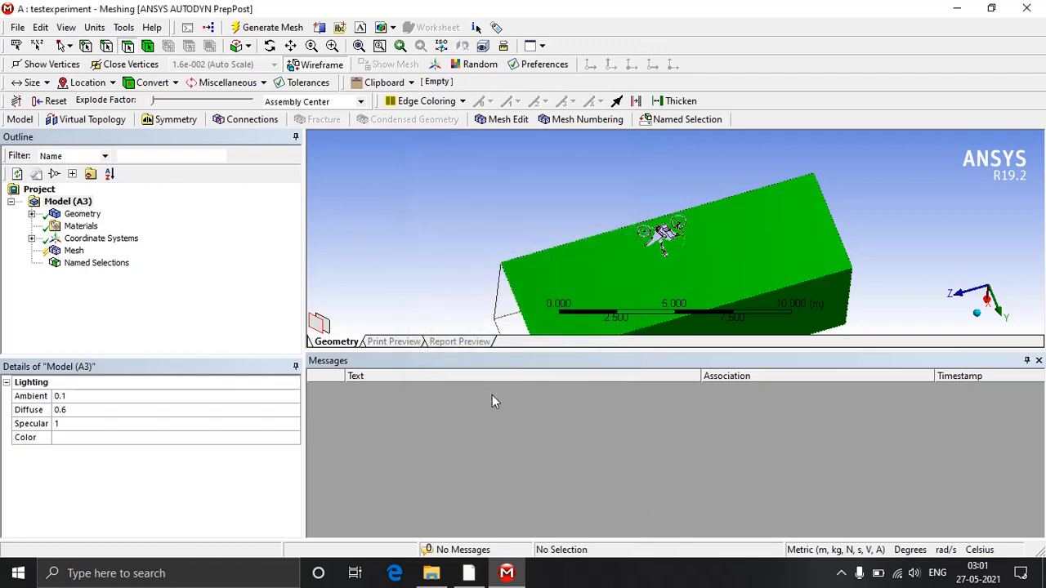
Create a named selection "wall" on the enclosure's ground face beneath the bike.
middle_drag(602, 281, 577, 245)
click(569, 233)
right_click(569, 233)
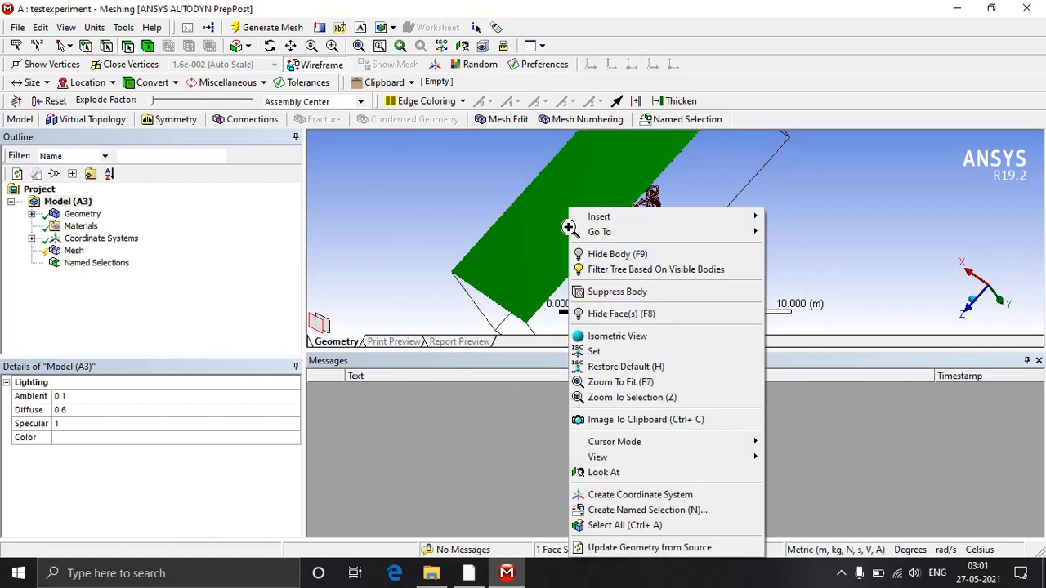
click(644, 509)
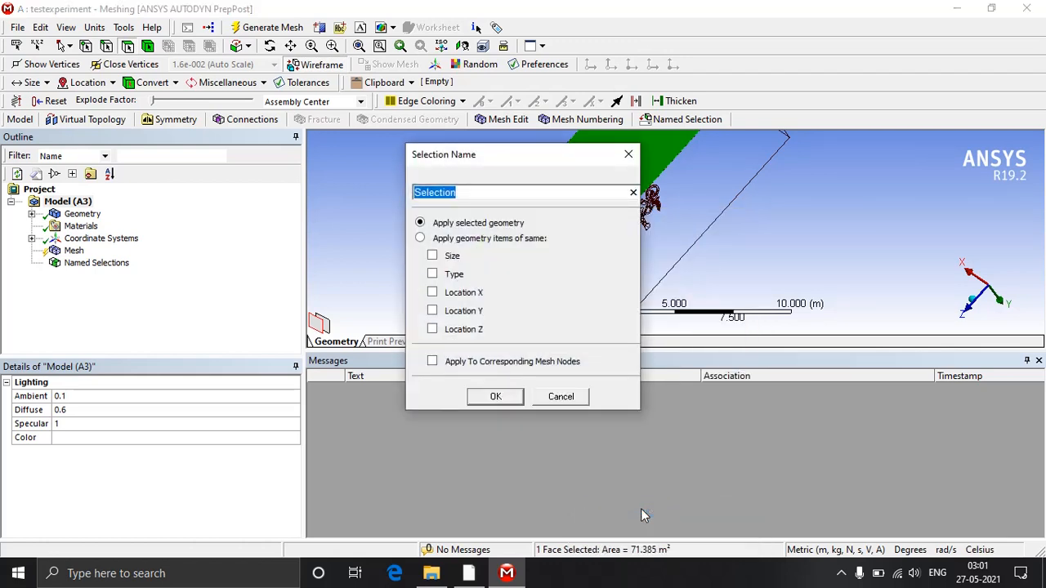
text(wall)
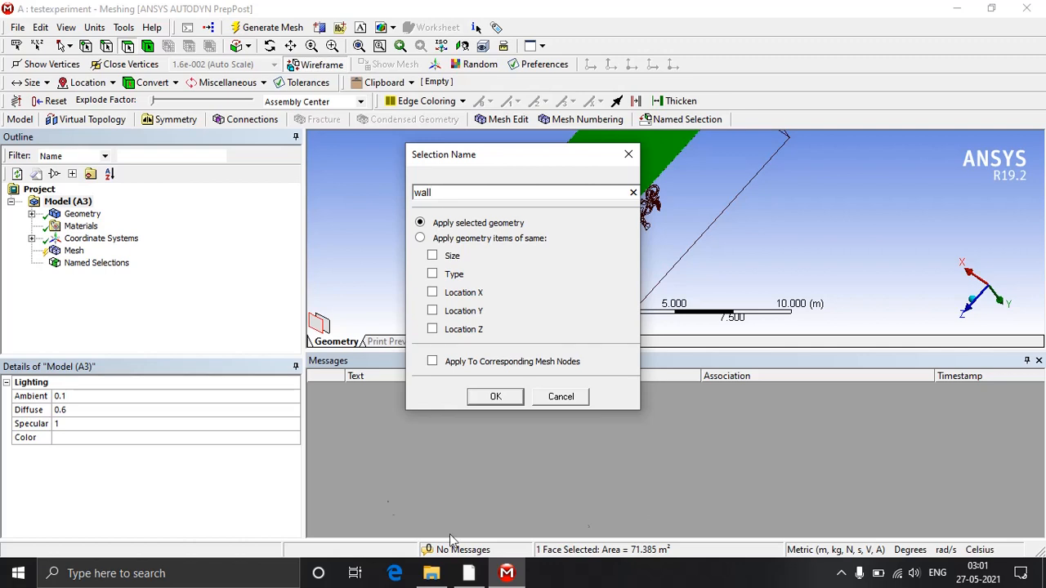
click(493, 398)
Select all faces of the model, including the enclosure and the bike cavity.
scroll(560, 257, up, 3)
scroll(555, 256, down, 5)
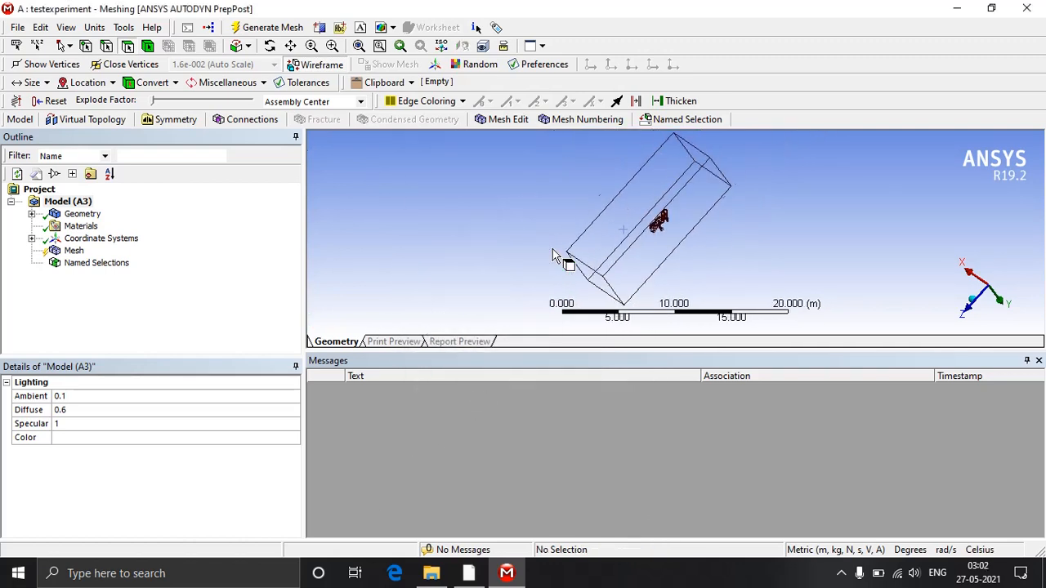
middle_drag(733, 180, 629, 242)
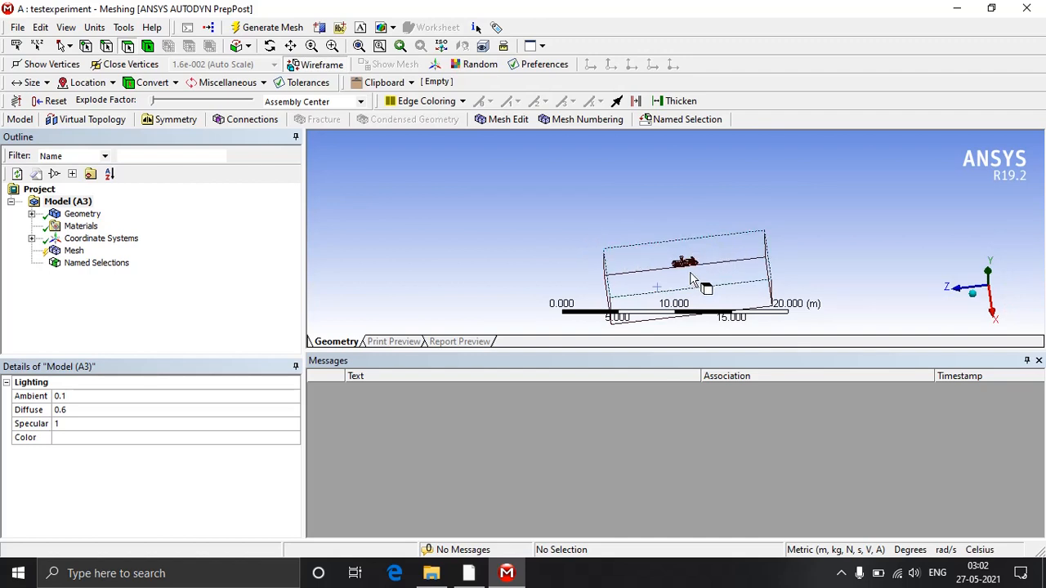
key(ctrl+a)
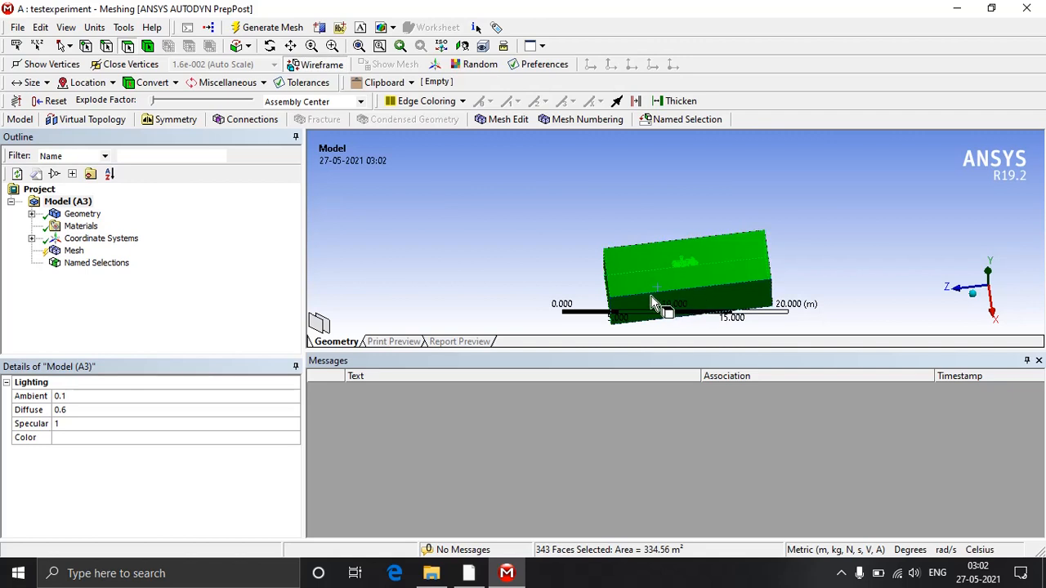
scroll(687, 267, down, 3)
ctrl+middle_drag(660, 297, 650, 247)
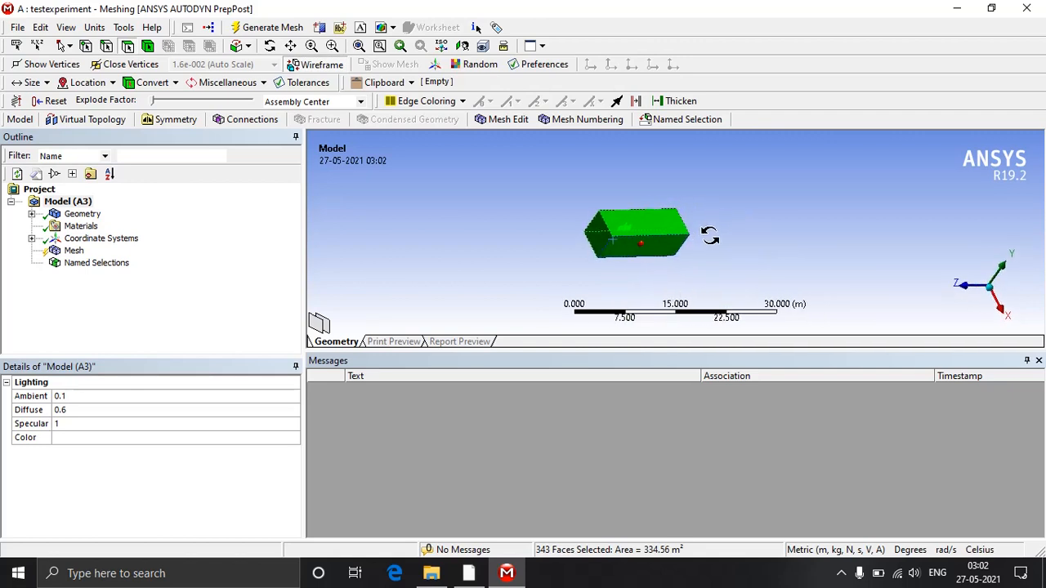
scroll(619, 247, up, 5)
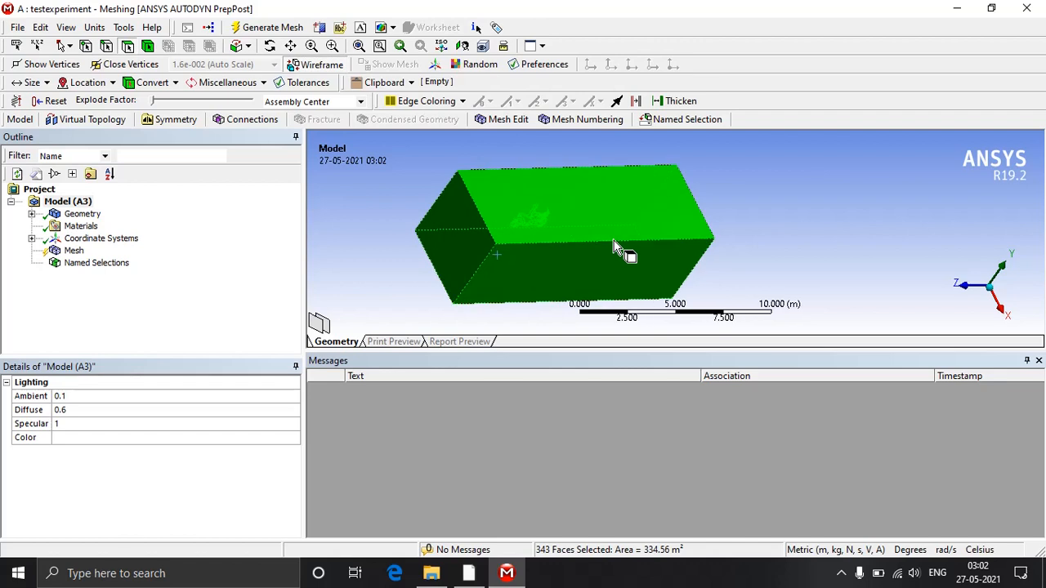
Remove the six outer enclosure faces from the selection, keeping the faces of the bike and rider.
ctrl+click(534, 211)
ctrl+click(458, 243)
ctrl+click(540, 277)
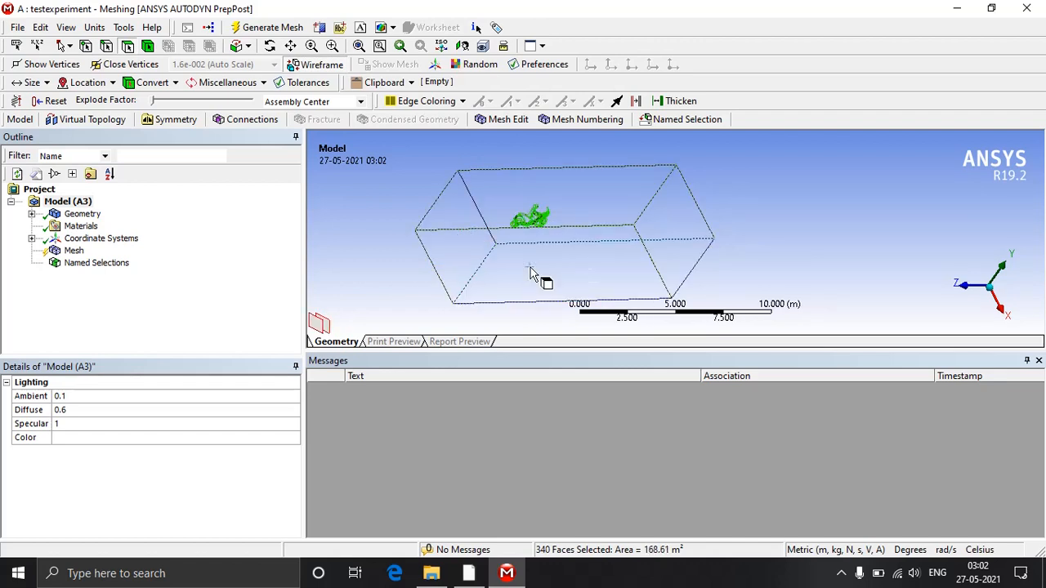
middle_drag(542, 280, 449, 221)
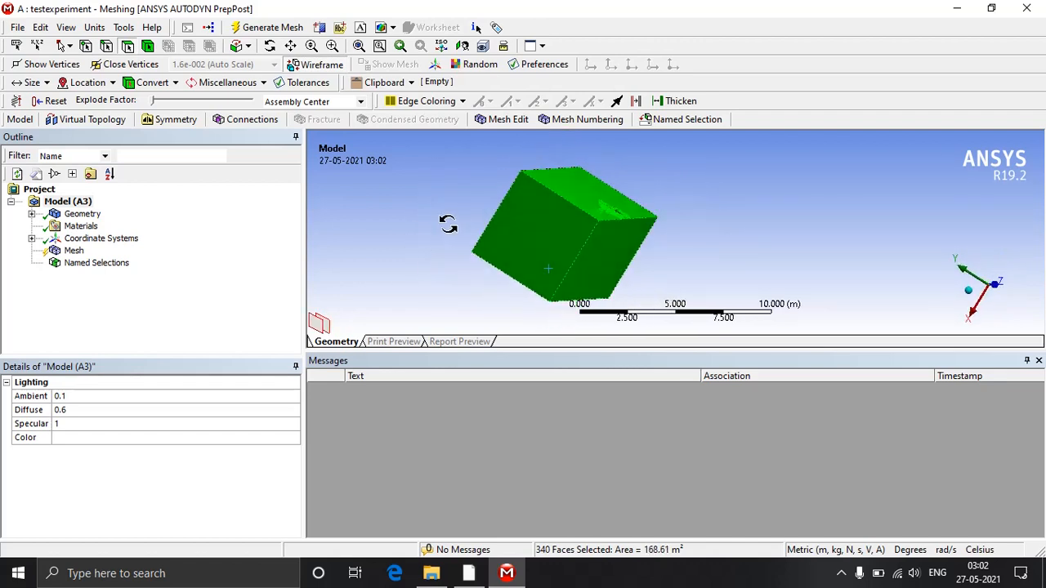
ctrl+click(577, 194)
ctrl+click(523, 237)
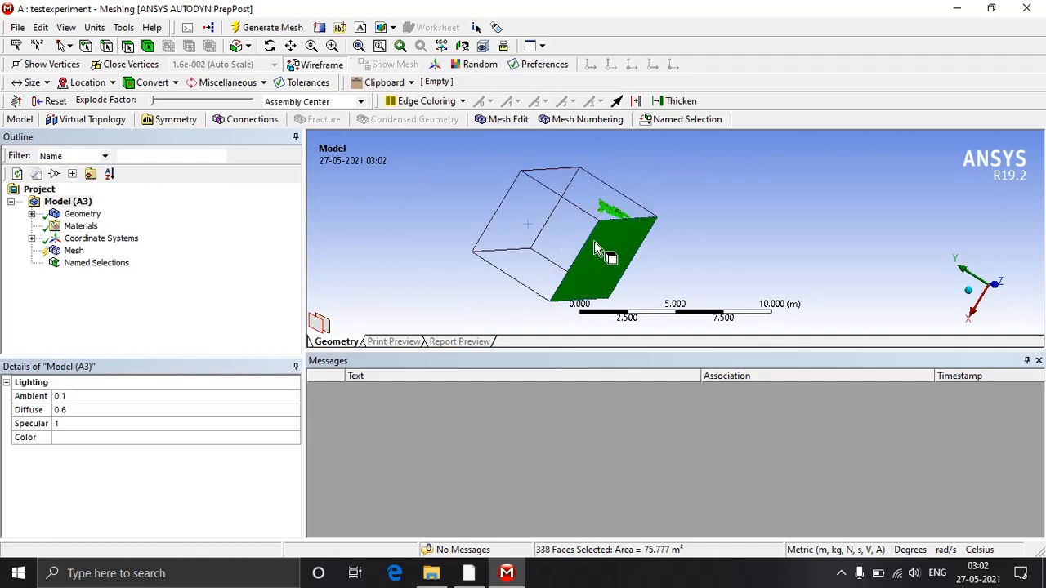
ctrl+click(628, 249)
middle_drag(627, 249, 567, 265)
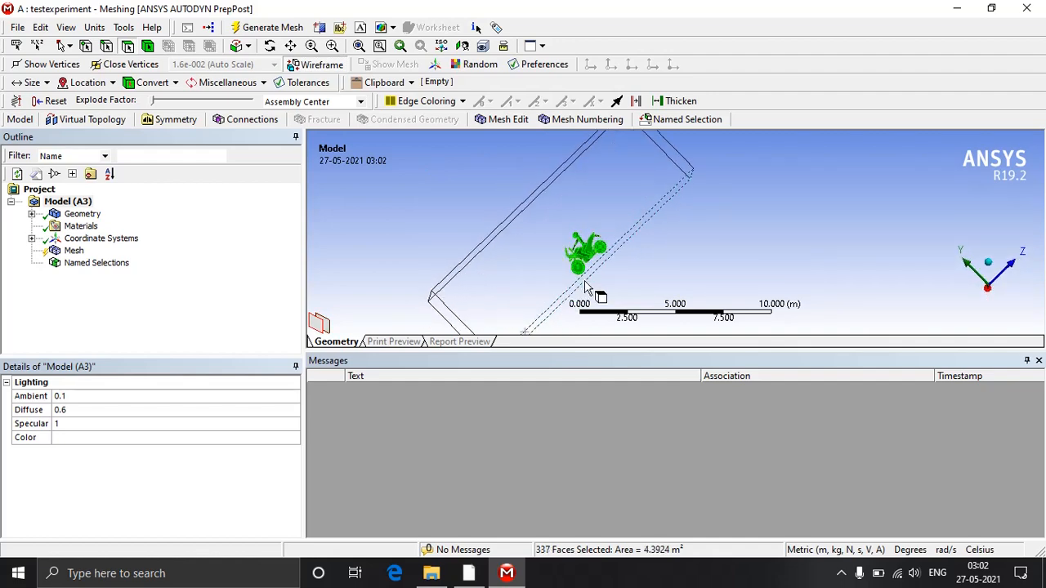
Remove the five small symmetry-plane faces inside the front and rear wheels from the selection.
scroll(584, 281, up, 5)
ctrl+middle_drag(482, 225, 540, 189)
scroll(440, 228, up, 3)
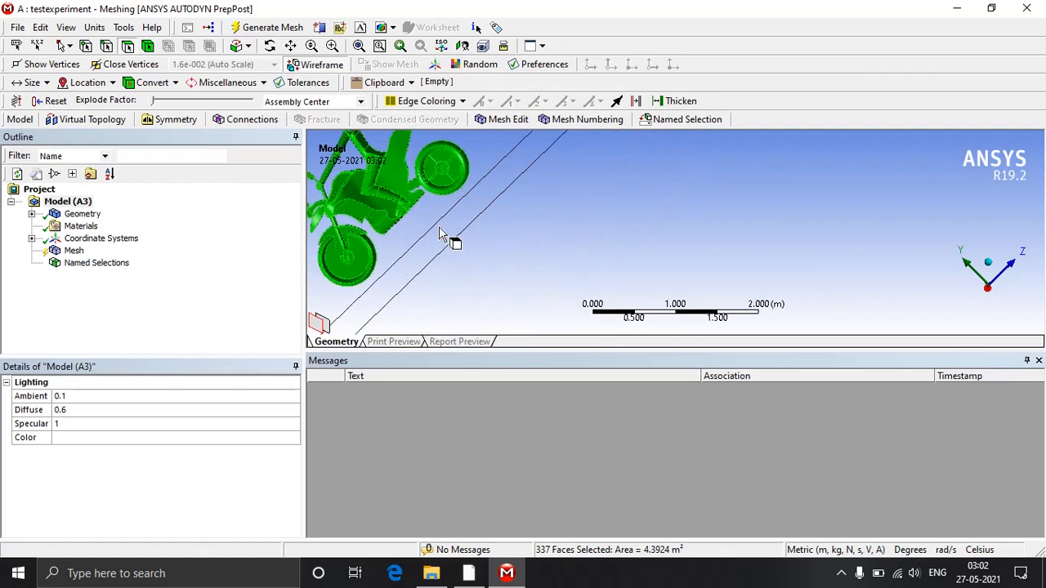
ctrl+middle_drag(439, 235, 577, 250)
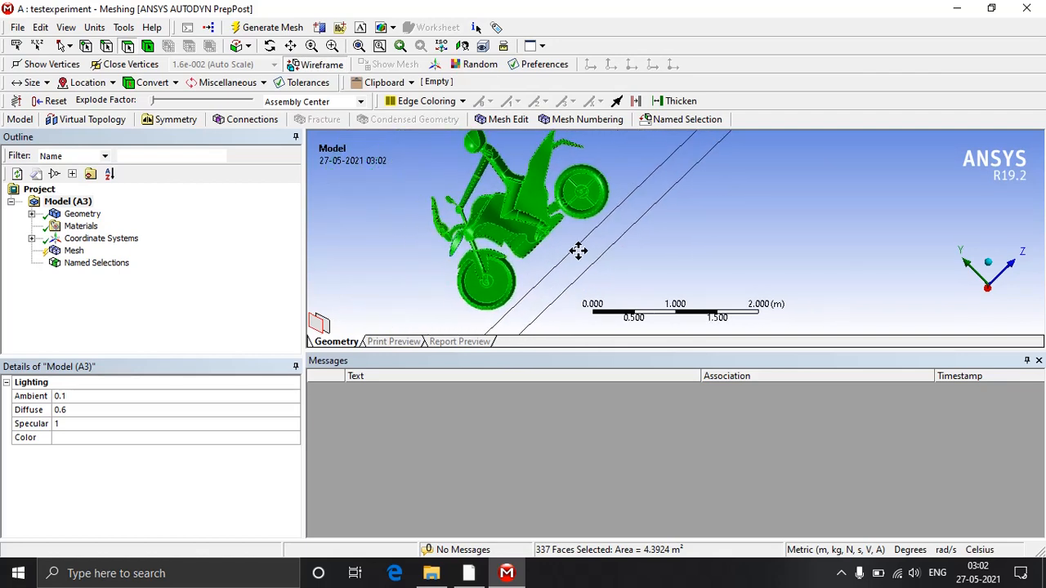
ctrl+click(507, 282)
ctrl+click(585, 205)
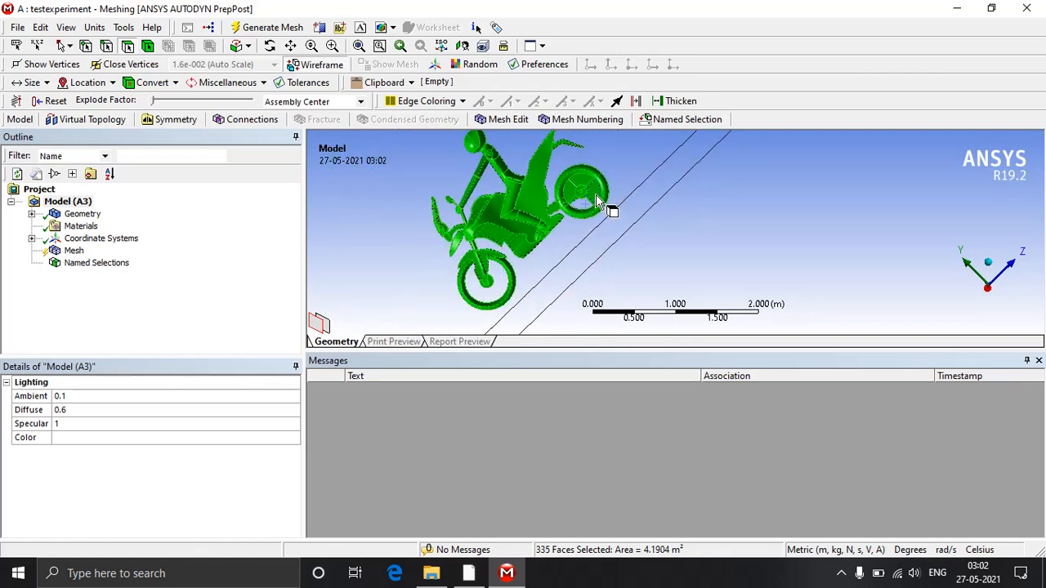
ctrl+click(577, 192)
ctrl+click(577, 196)
Create a named selection "bike" from the remaining selected bike and rider faces.
right_click(575, 196)
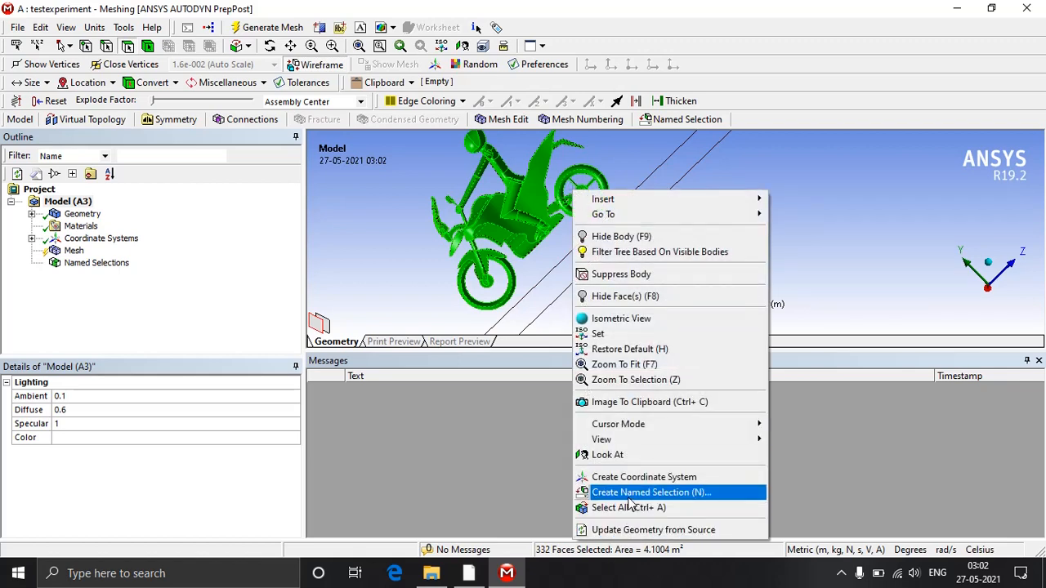
click(628, 495)
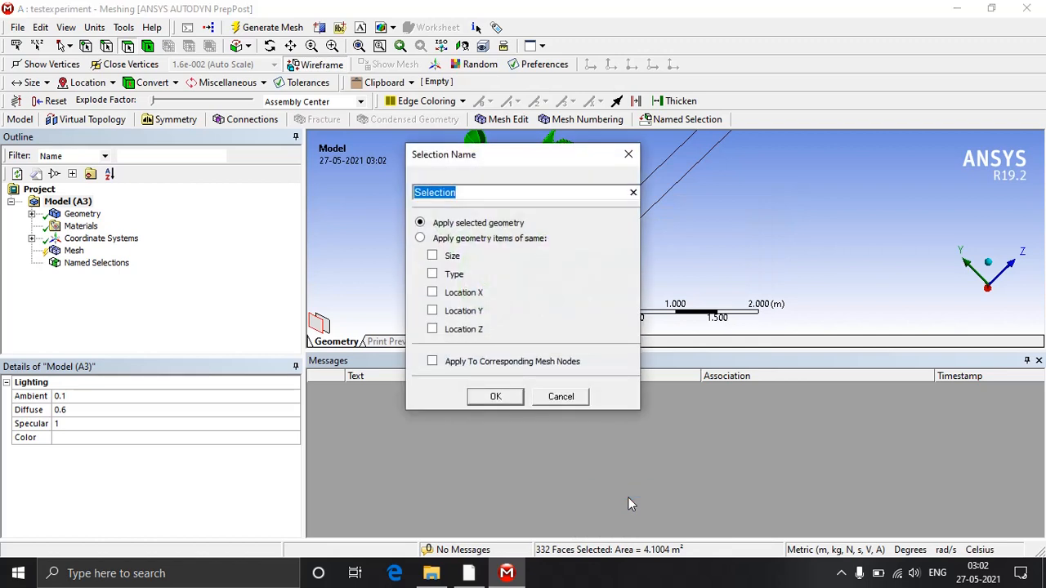
text(bi)
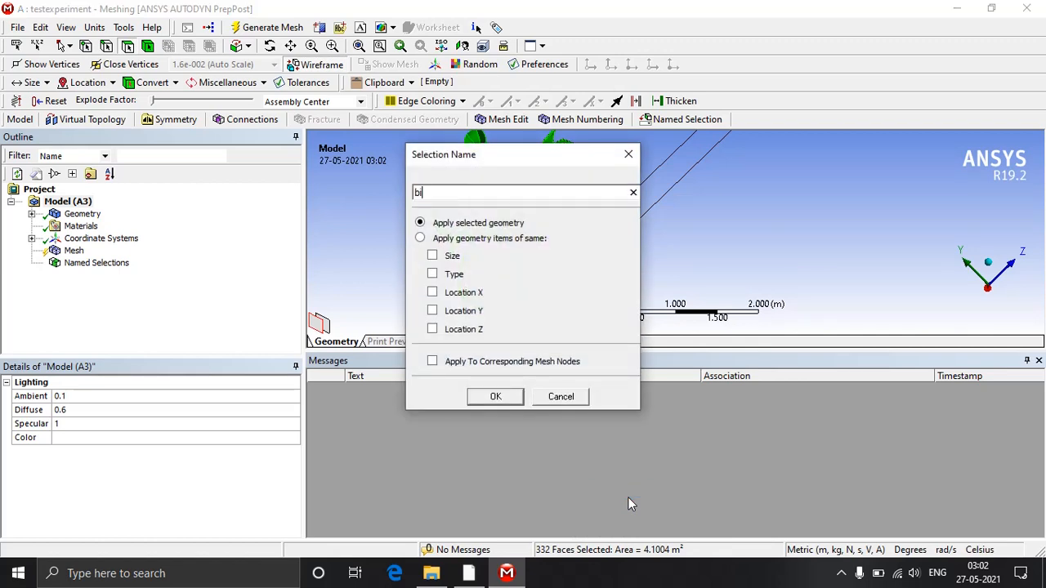
text(ke)
click(481, 397)
Restore the isometric view of the enclosure and insert a new coordinate system under Coordinate Systems.
scroll(517, 308, down, 5)
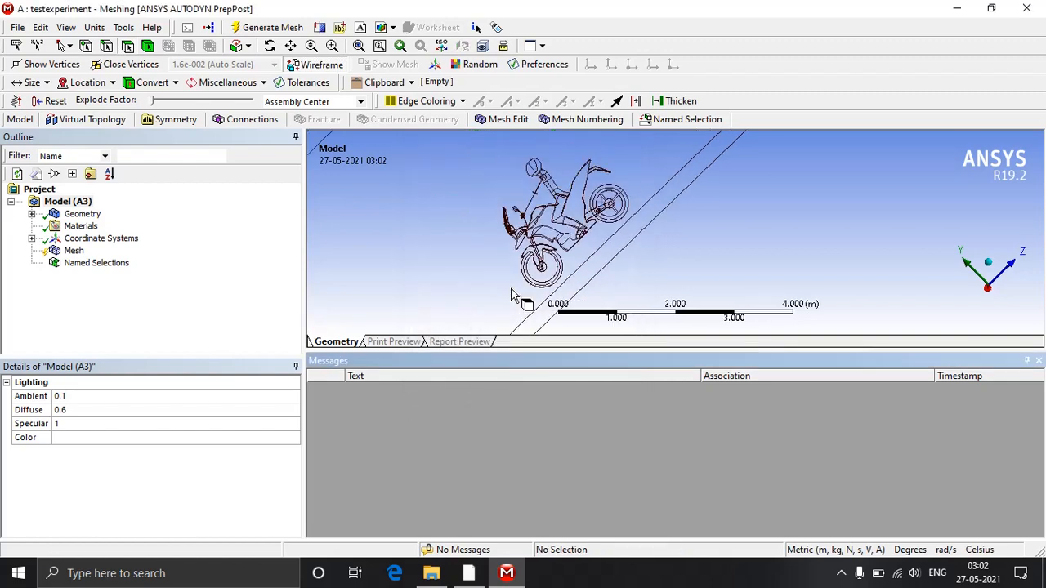
click(988, 263)
scroll(734, 237, down, 3)
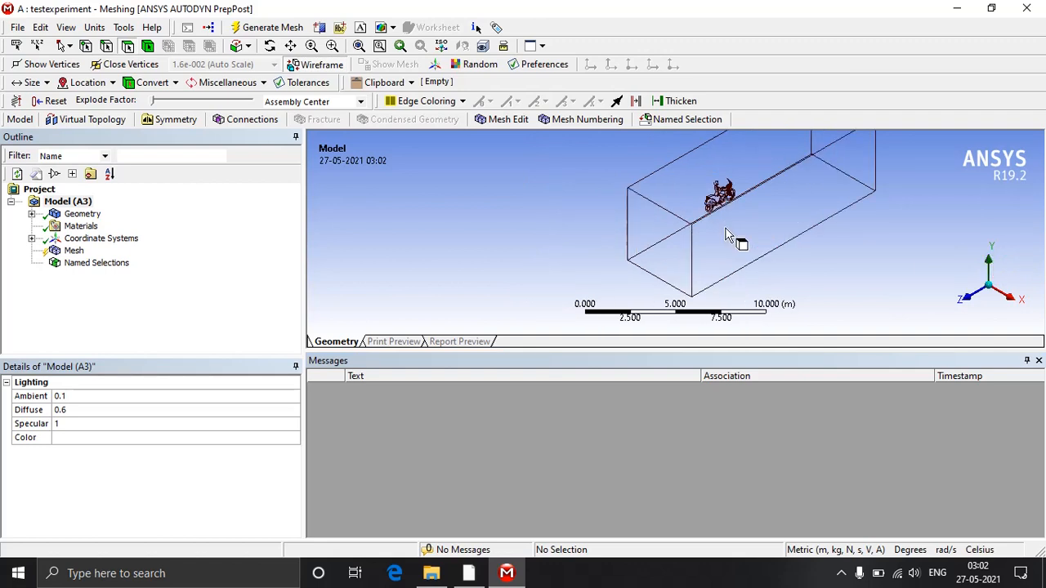
right_click(71, 242)
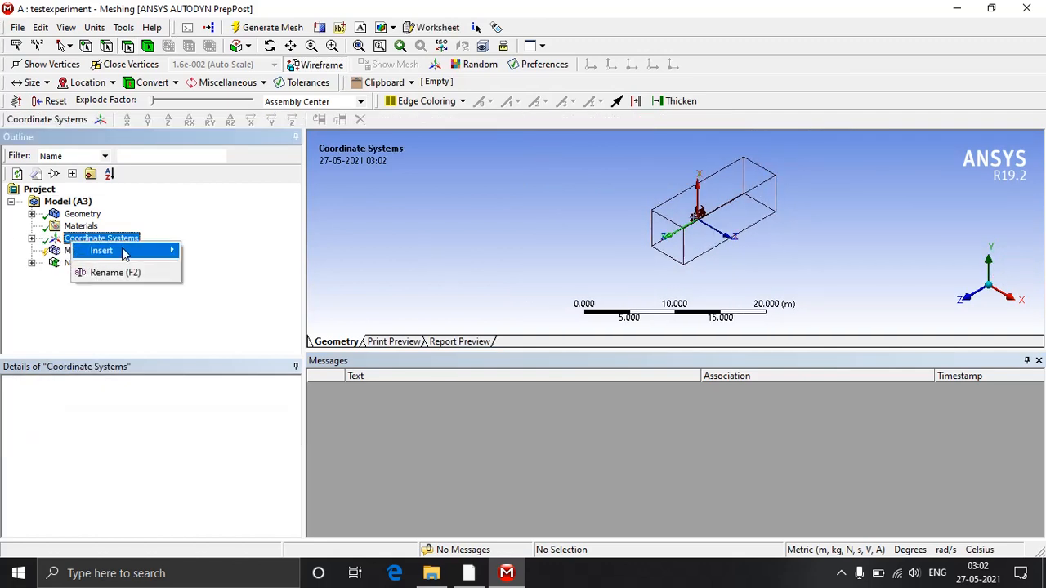
mouse_move(122, 250)
click(233, 250)
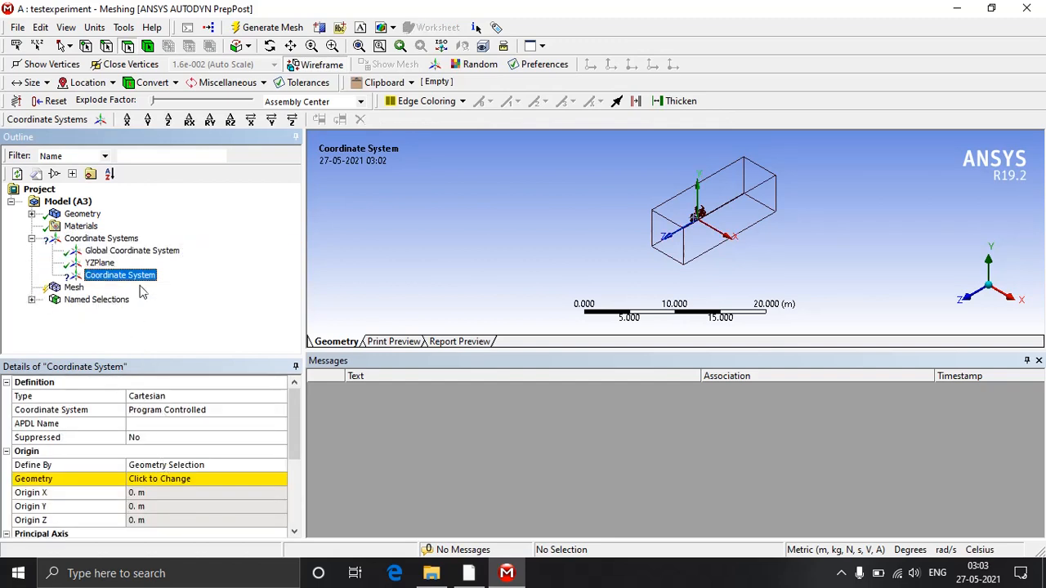
Define the new coordinate system's origin by named selection, using the bike selection.
click(188, 465)
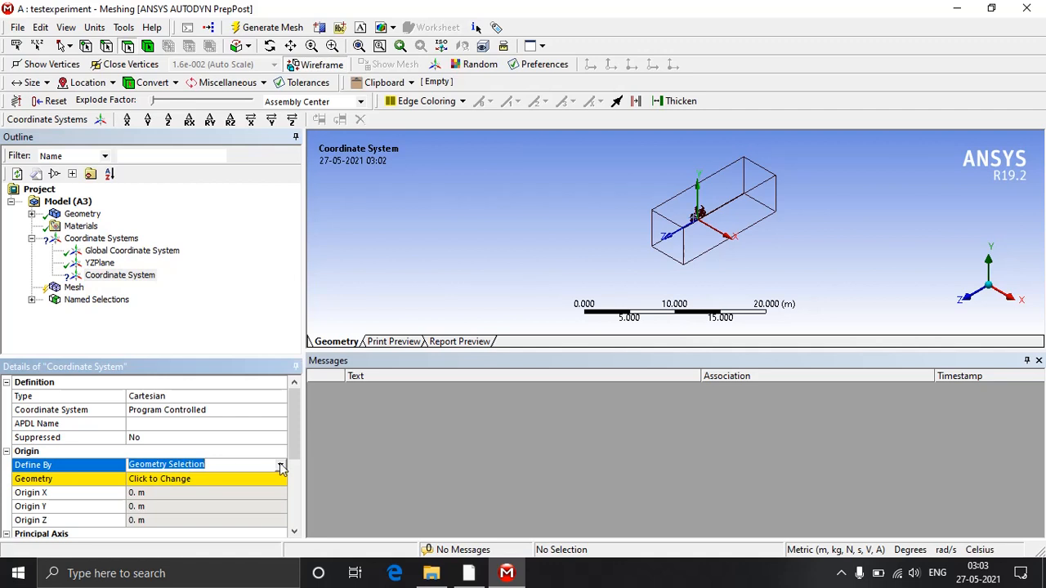
click(280, 465)
click(250, 484)
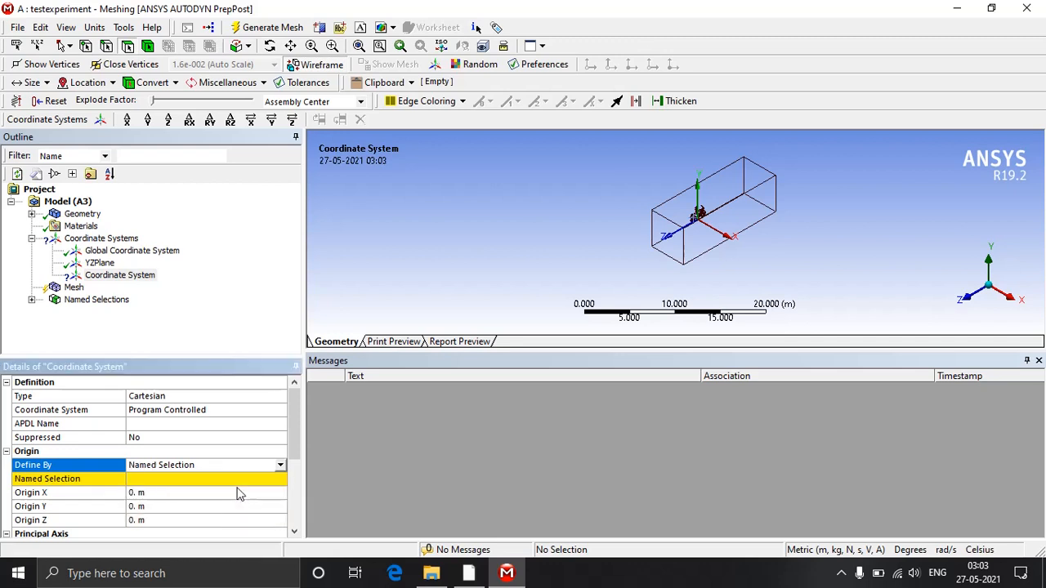
click(233, 480)
click(281, 492)
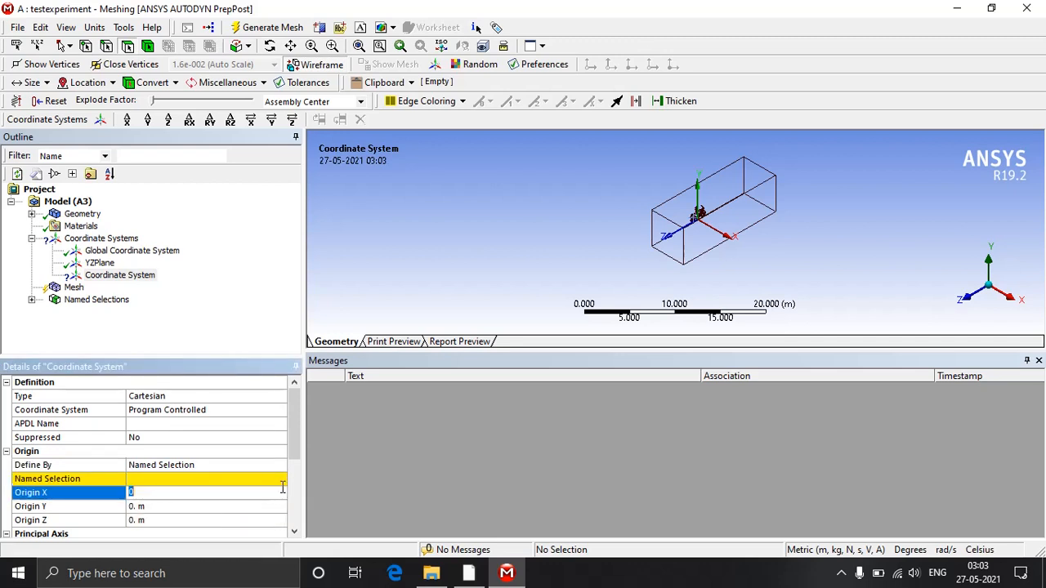
click(256, 482)
click(281, 479)
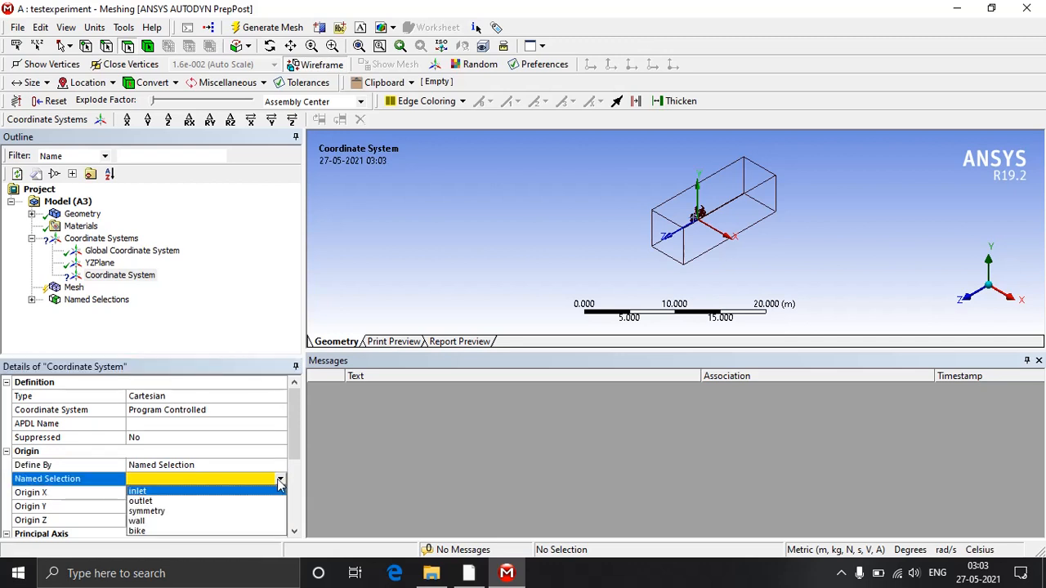
click(247, 531)
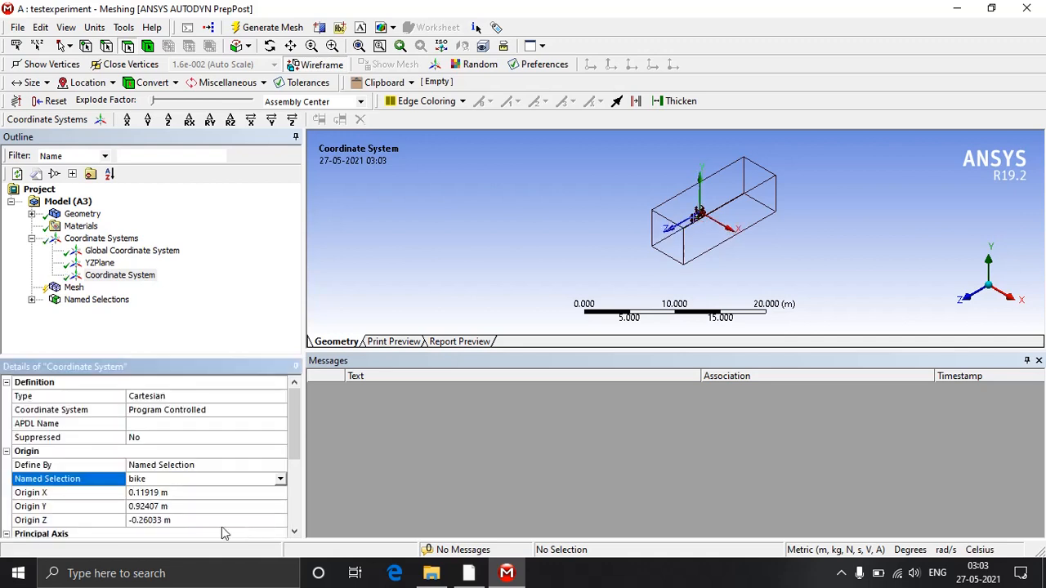
Set the first added coordinate system's origin to X 0 m, Y 0.75 m and Z 0.6 m.
click(171, 498)
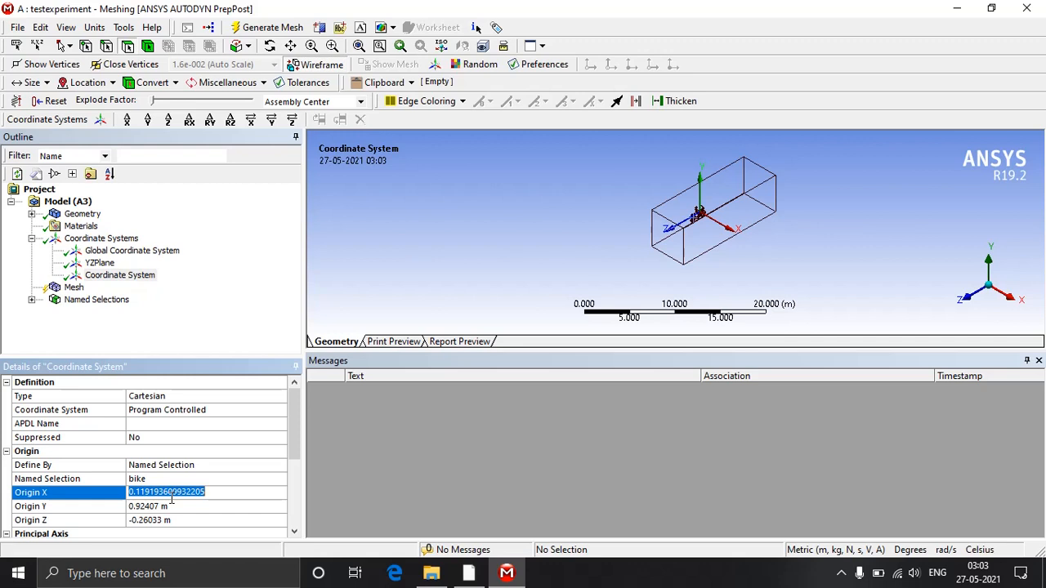
text(0)
click(156, 506)
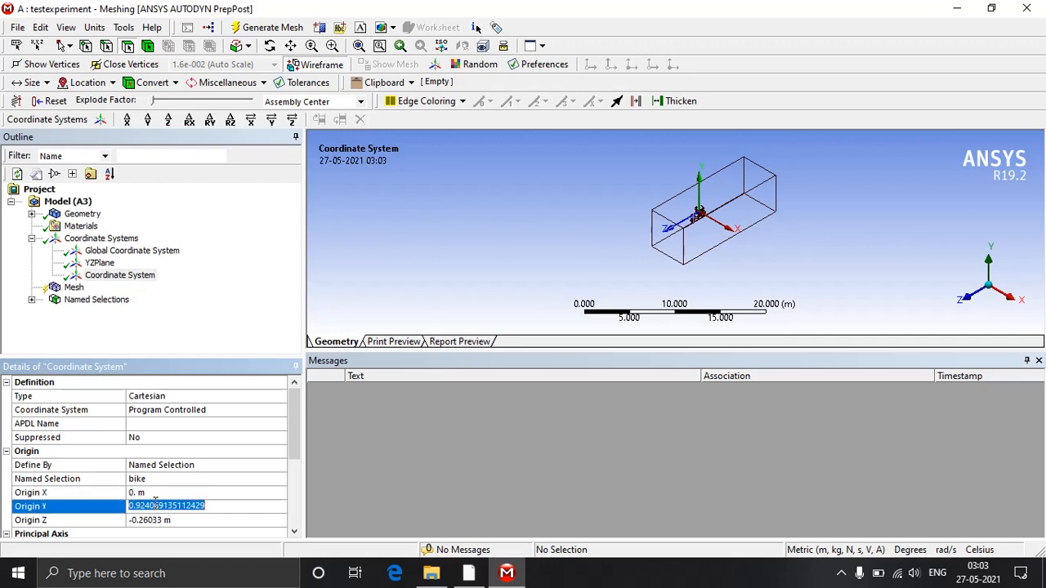
text(0.7)
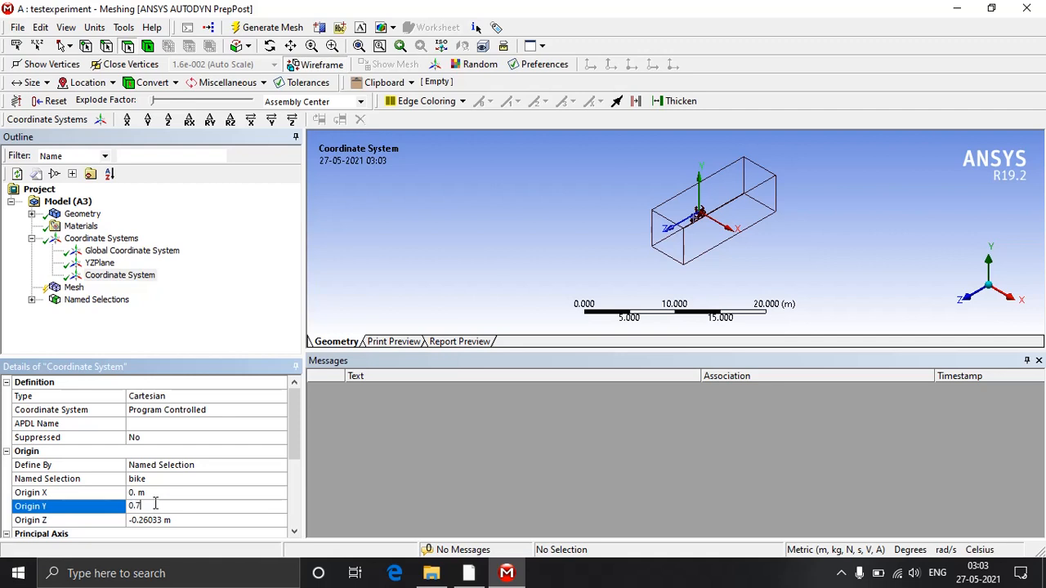
text(5)
click(175, 515)
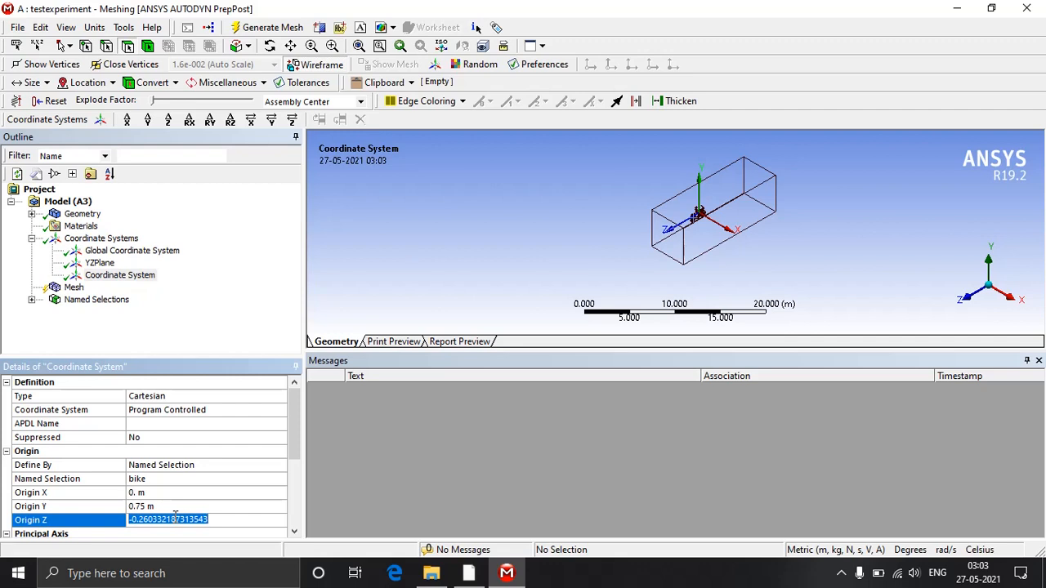
text(0.6)
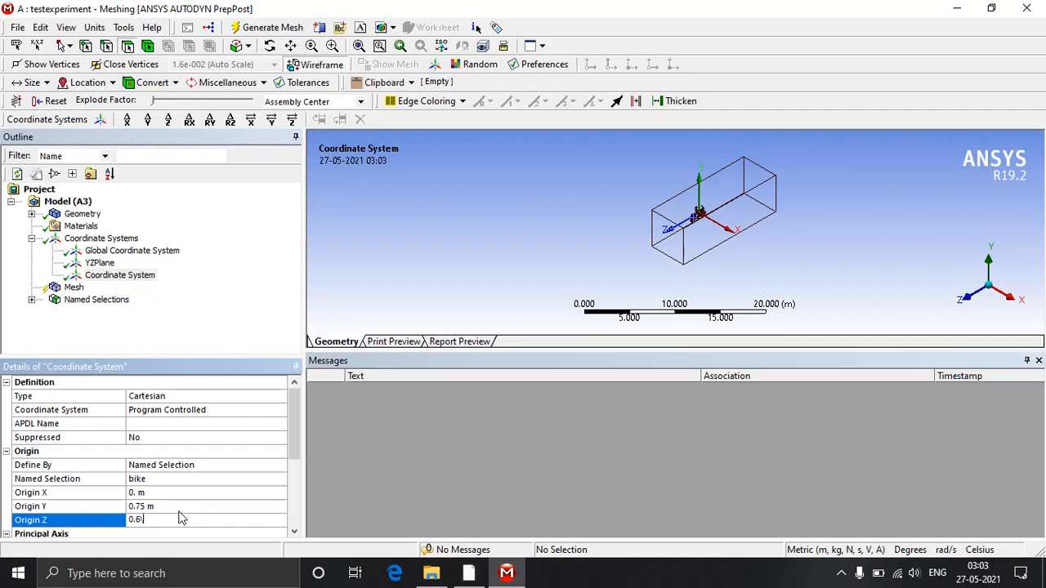
key(Return)
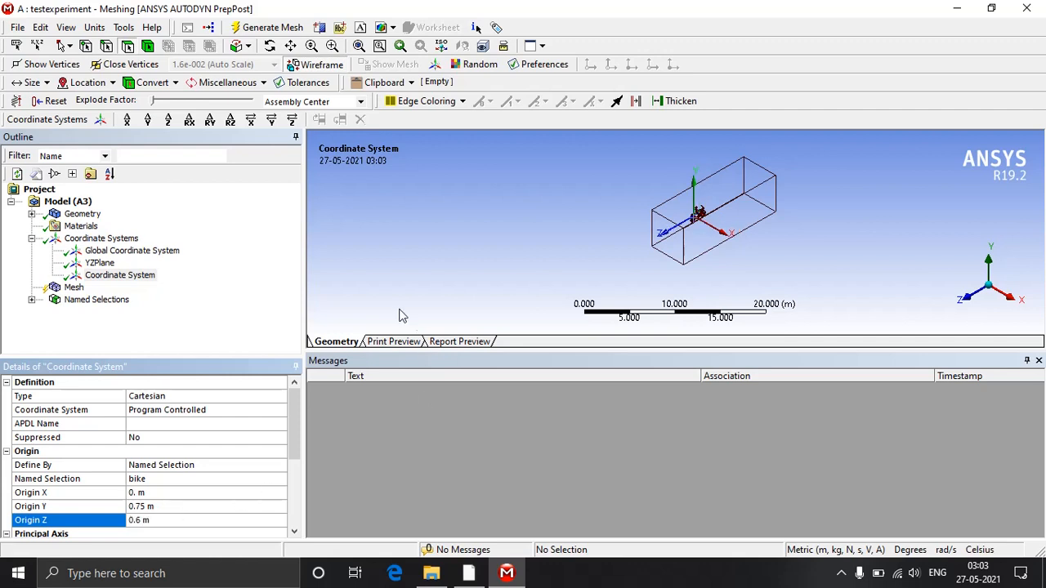
Insert another coordinate system under Coordinate Systems for a second location on the bike.
click(1010, 298)
scroll(678, 217, up, 3)
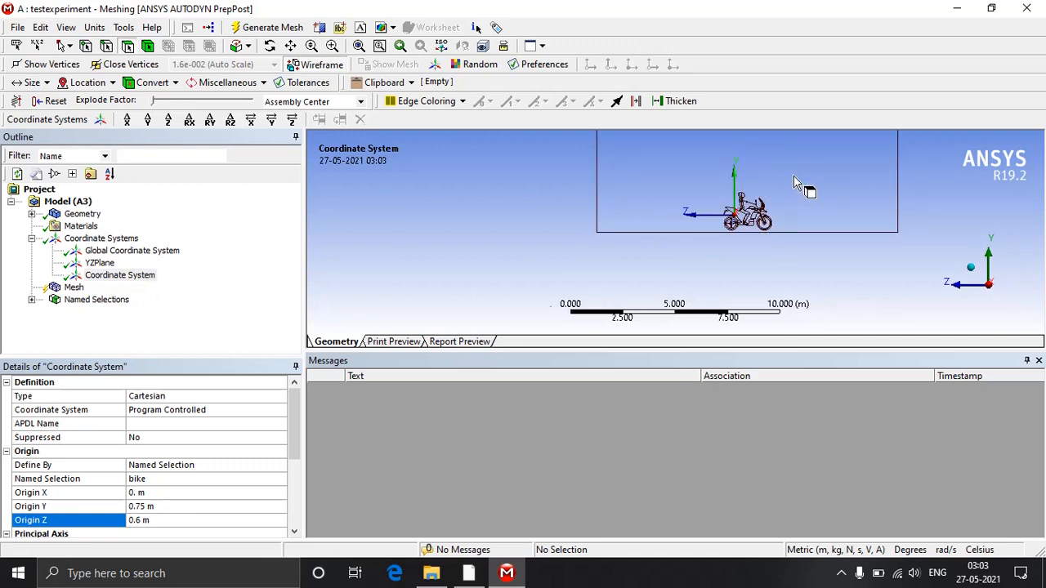
scroll(792, 178, down, 2)
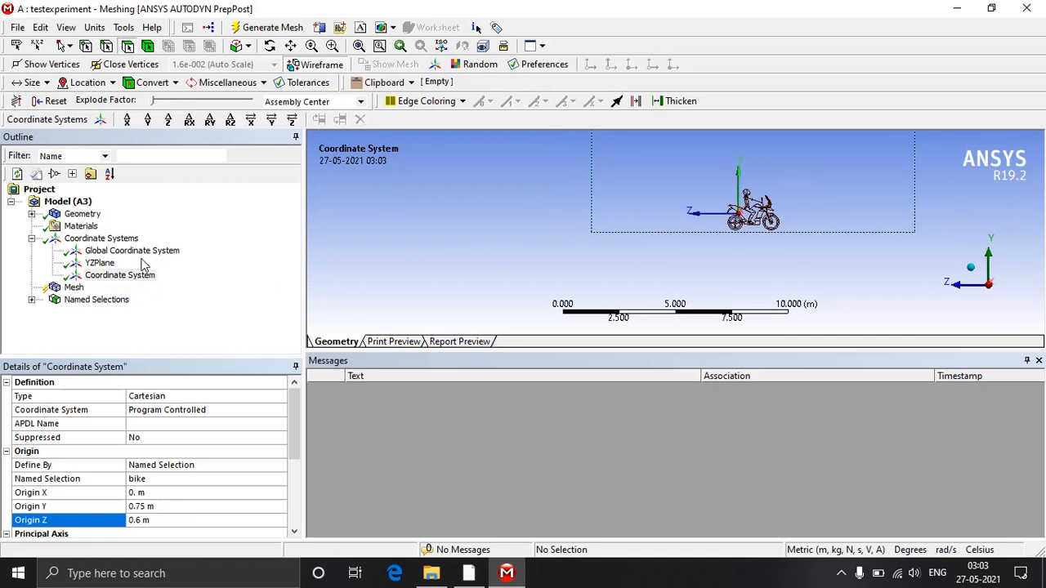
click(91, 238)
right_click(89, 238)
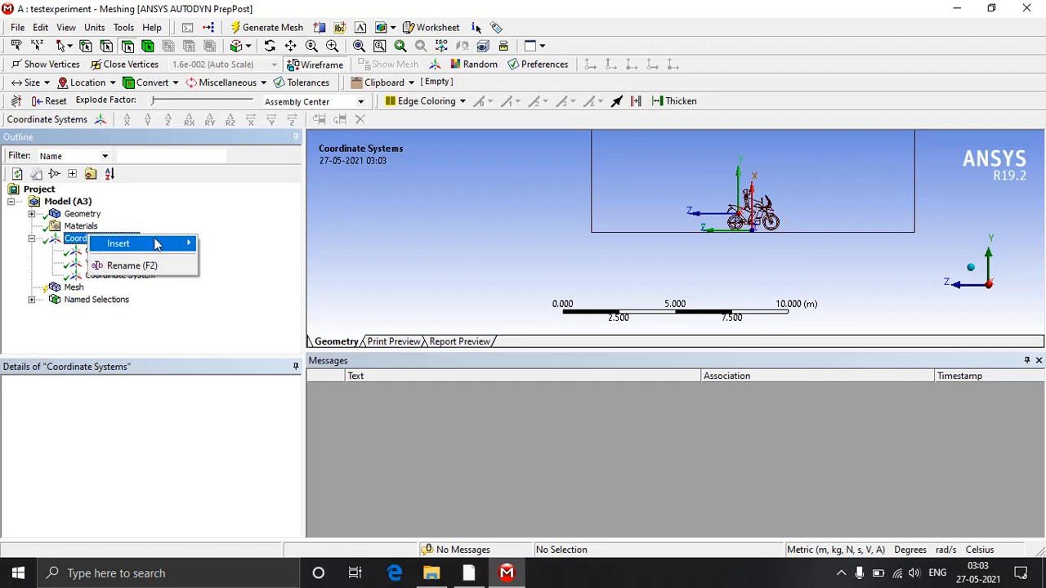
mouse_move(159, 243)
click(258, 248)
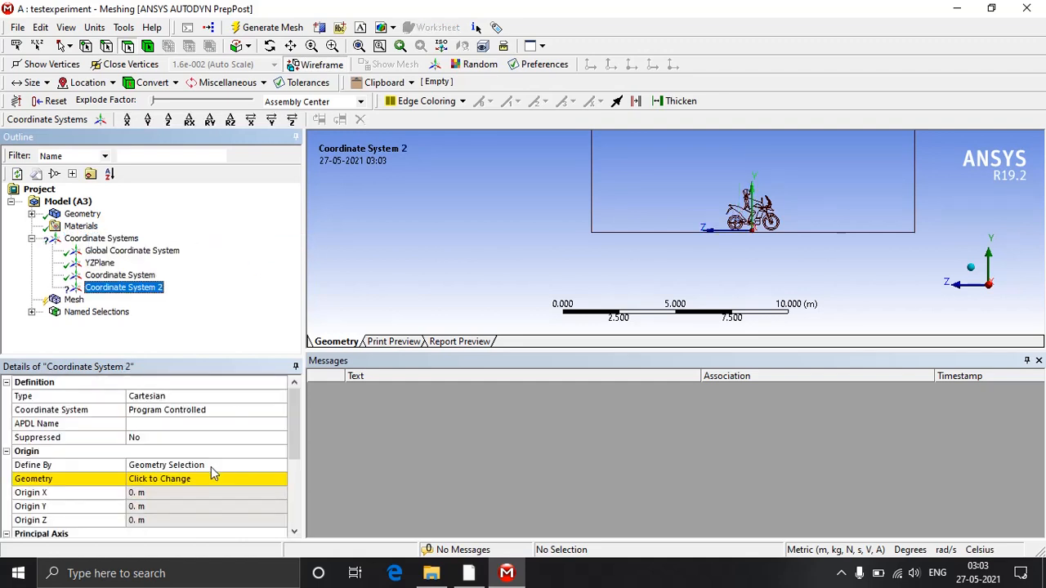
Define the origin of Coordinate System 2 by named selection, using the bike selection.
click(243, 464)
click(280, 464)
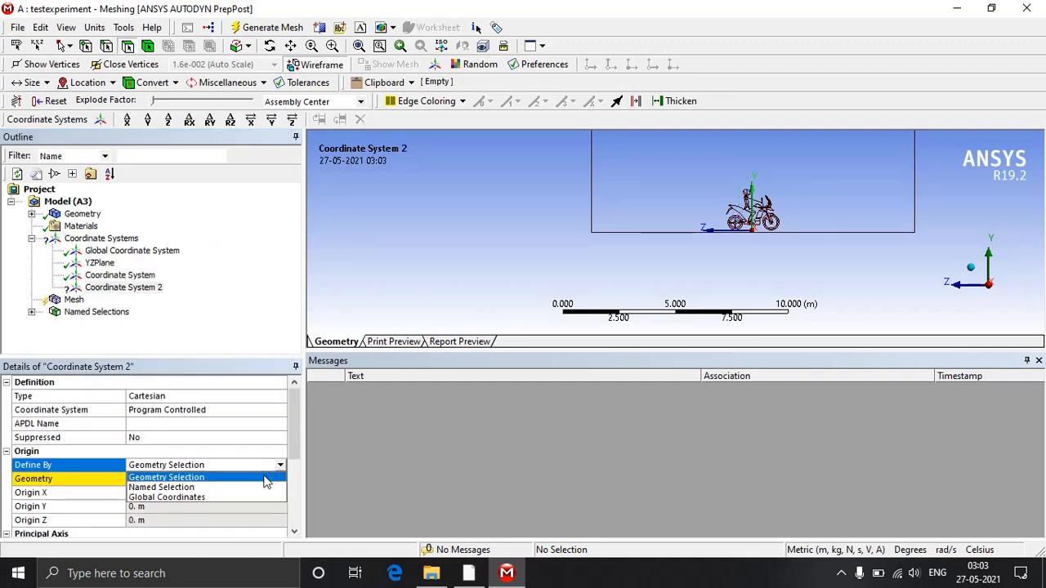
click(260, 486)
click(247, 480)
click(280, 479)
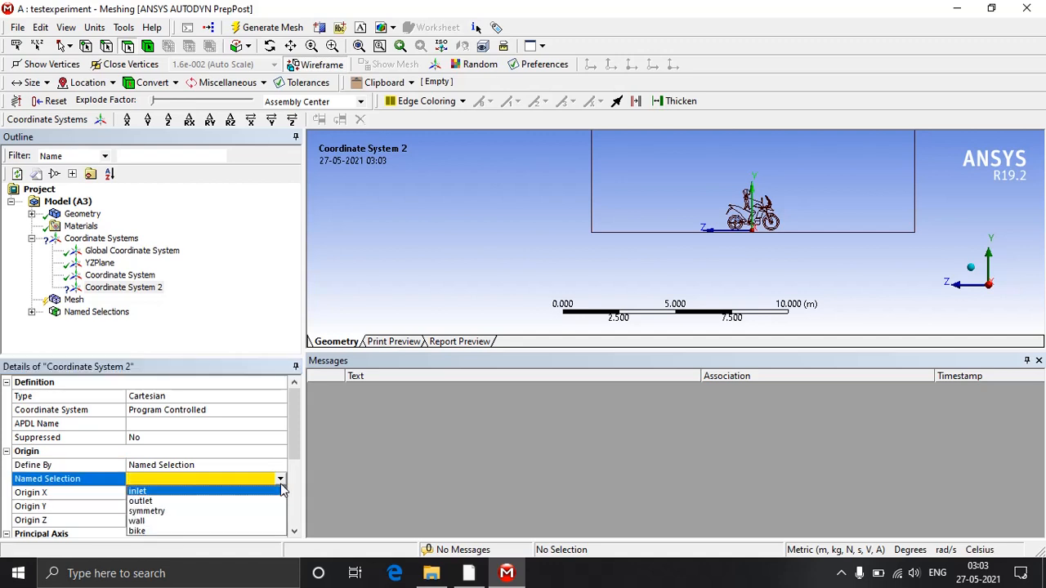
click(237, 531)
Set the origin of Coordinate System 2 to X 0 m, Y 0.75 m and Z -0.6 m.
click(212, 493)
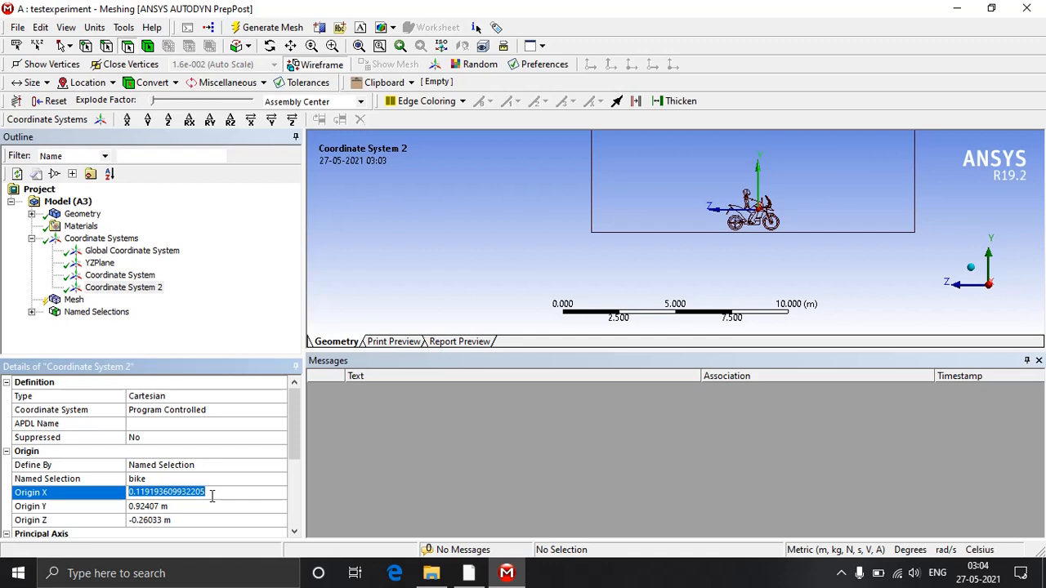
text(0)
key(Return)
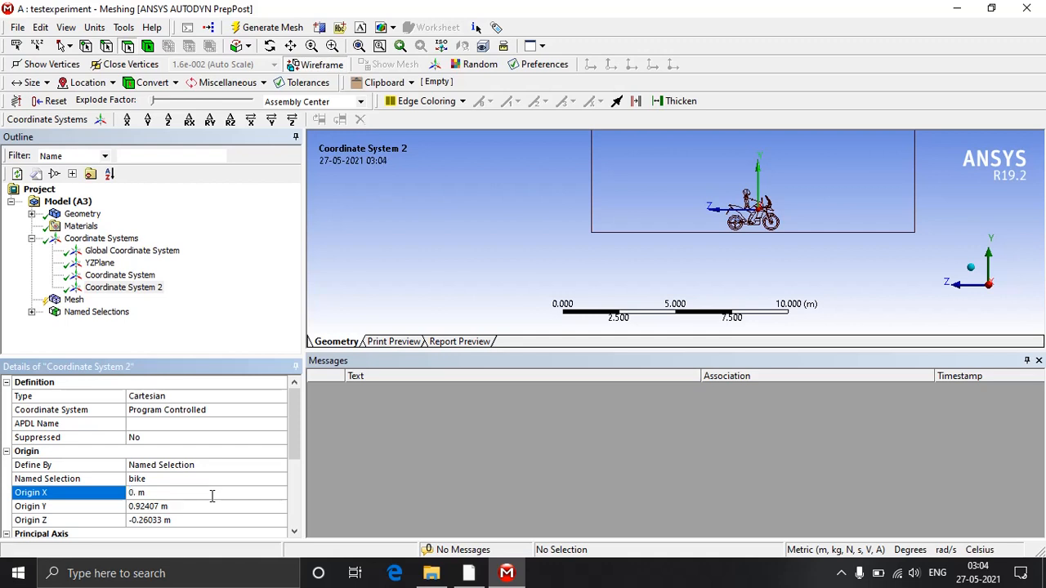
click(209, 507)
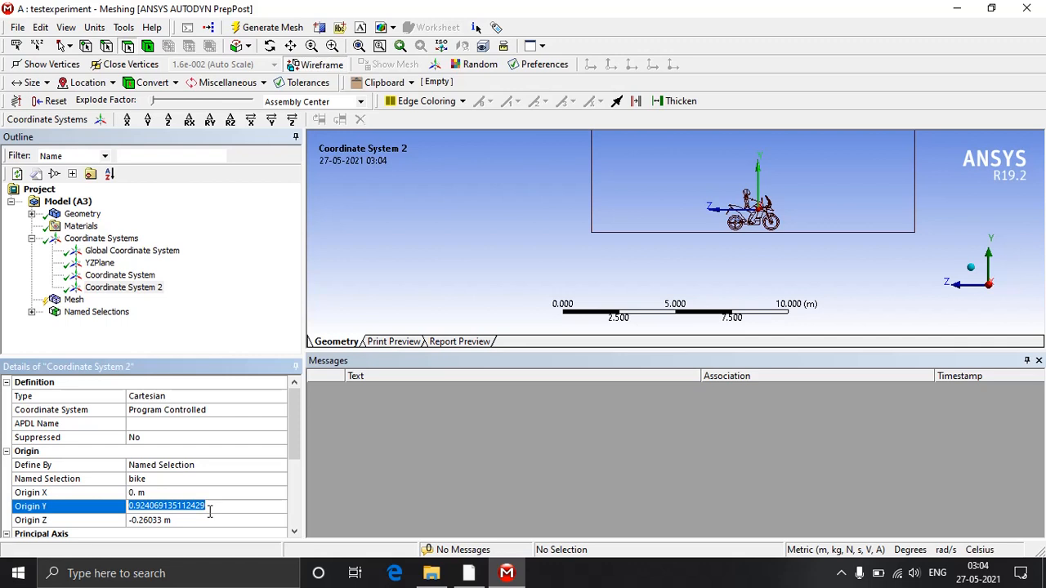
text(0.75)
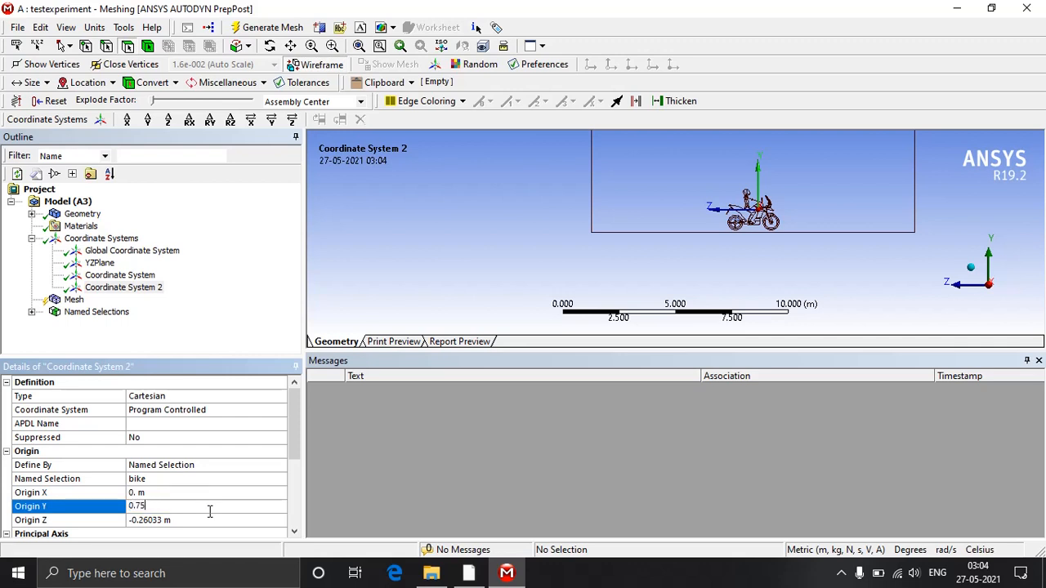
key(Return)
click(200, 529)
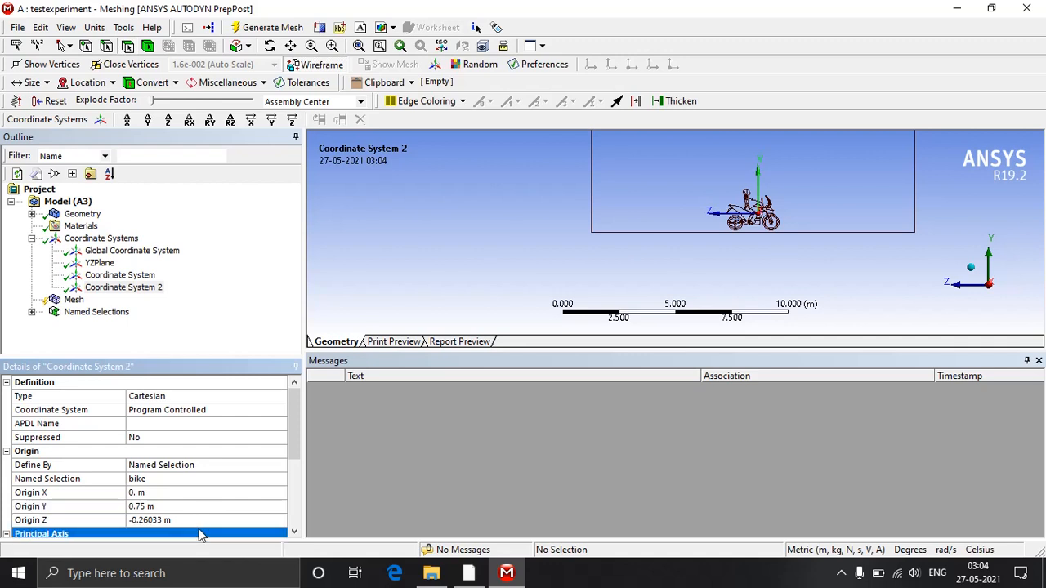
click(201, 521)
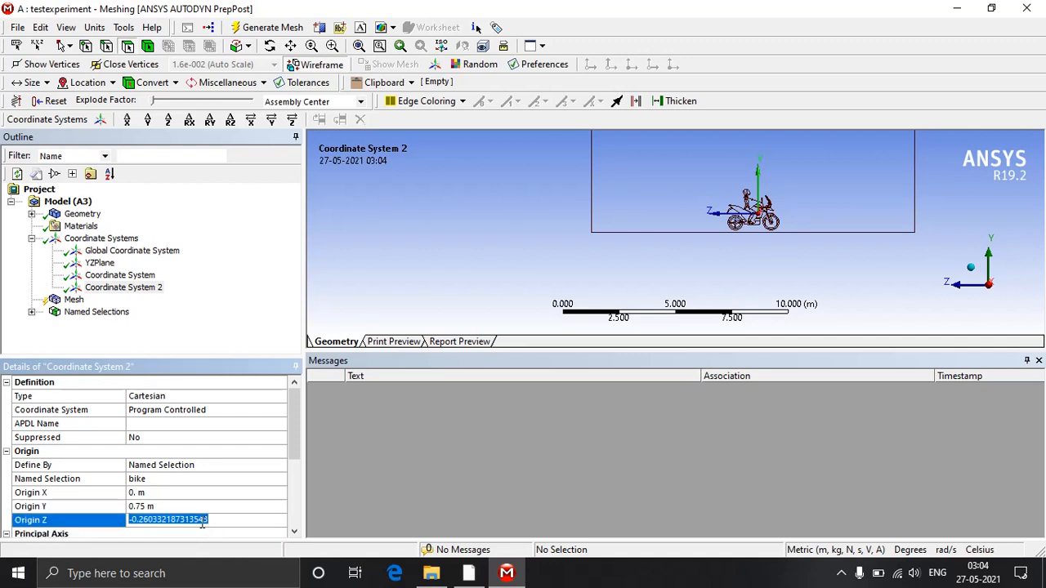
text(-0.6)
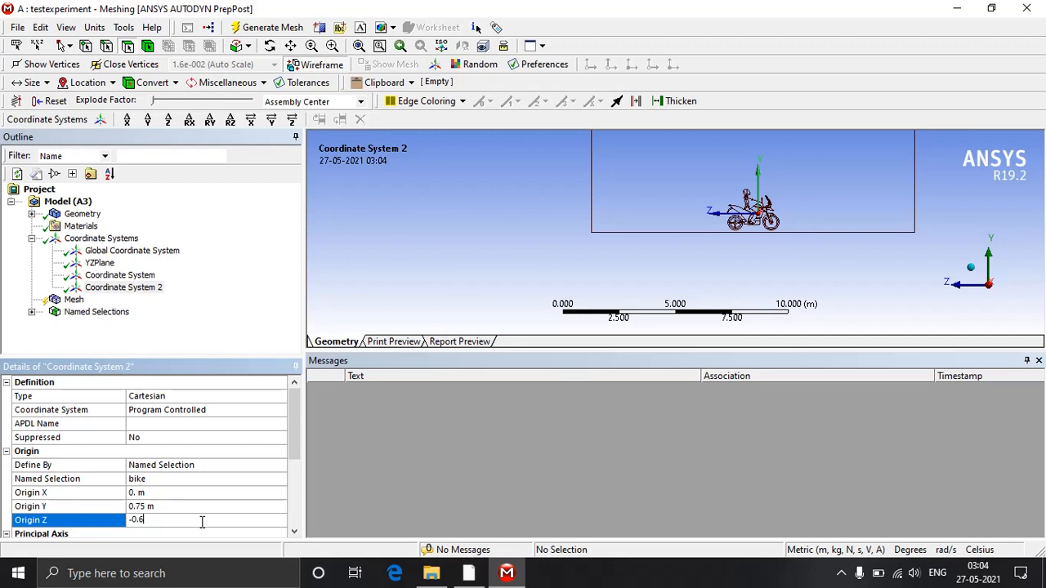
key(Return)
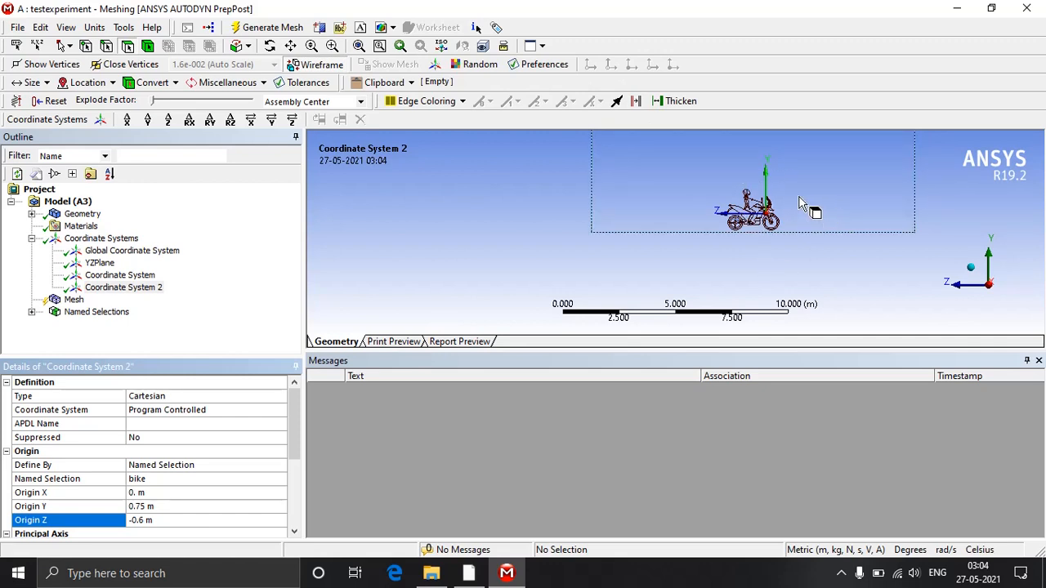
Insert a third additional coordinate system and define its origin by the named selection bike.
click(98, 237)
right_click(87, 243)
mouse_move(162, 254)
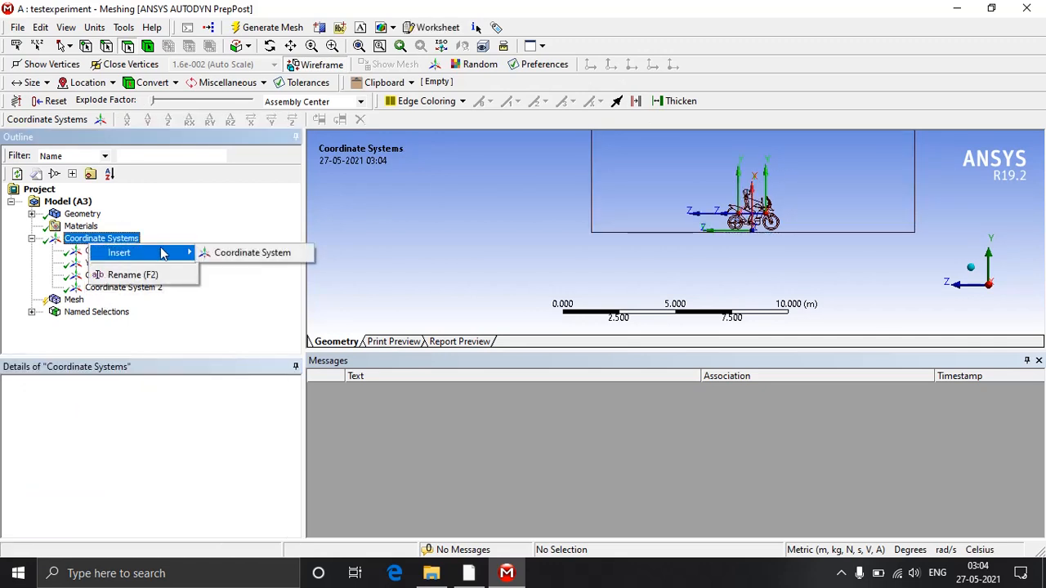
click(273, 255)
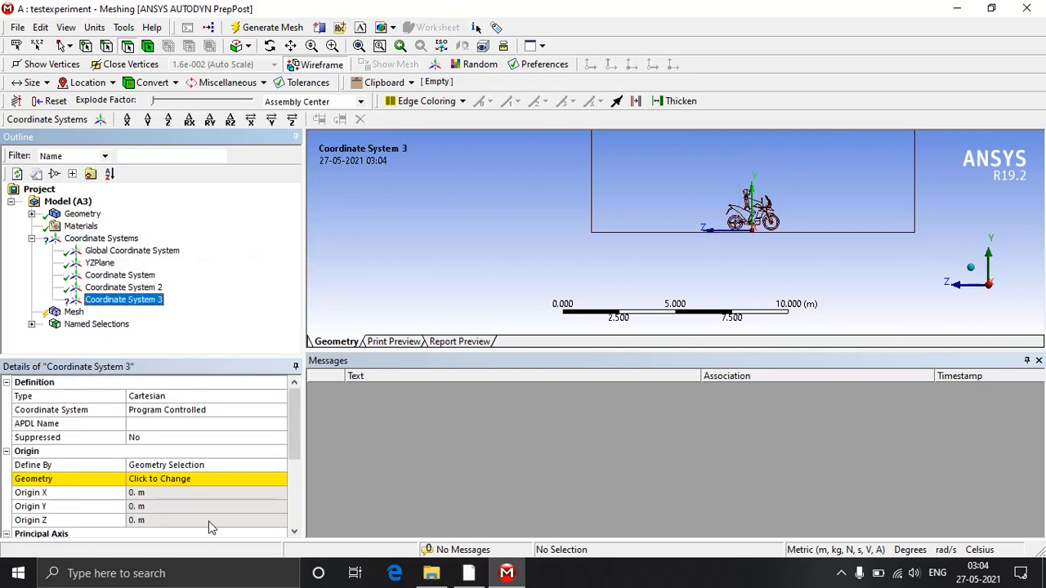
click(221, 464)
click(280, 465)
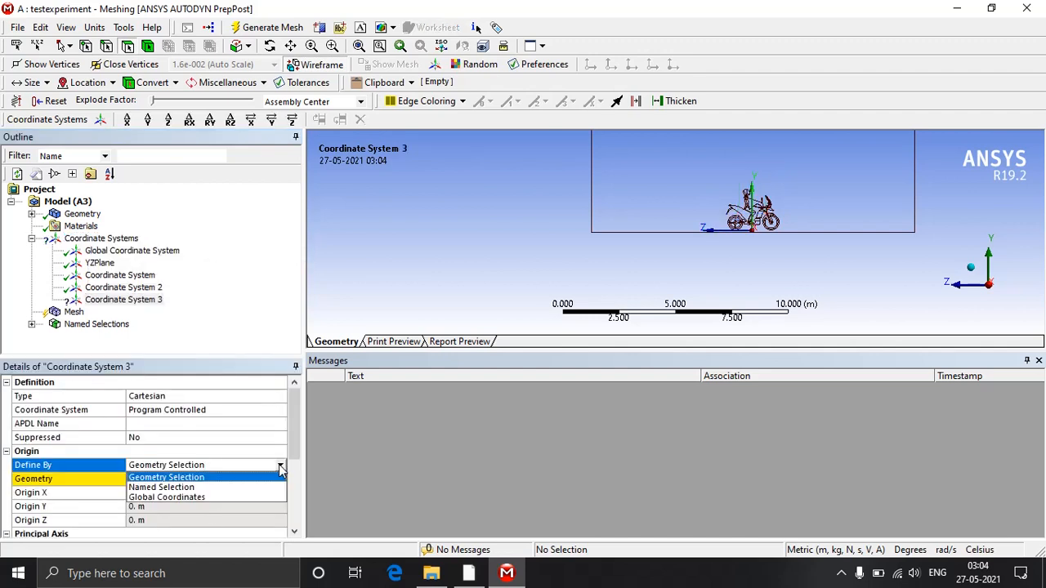
click(245, 488)
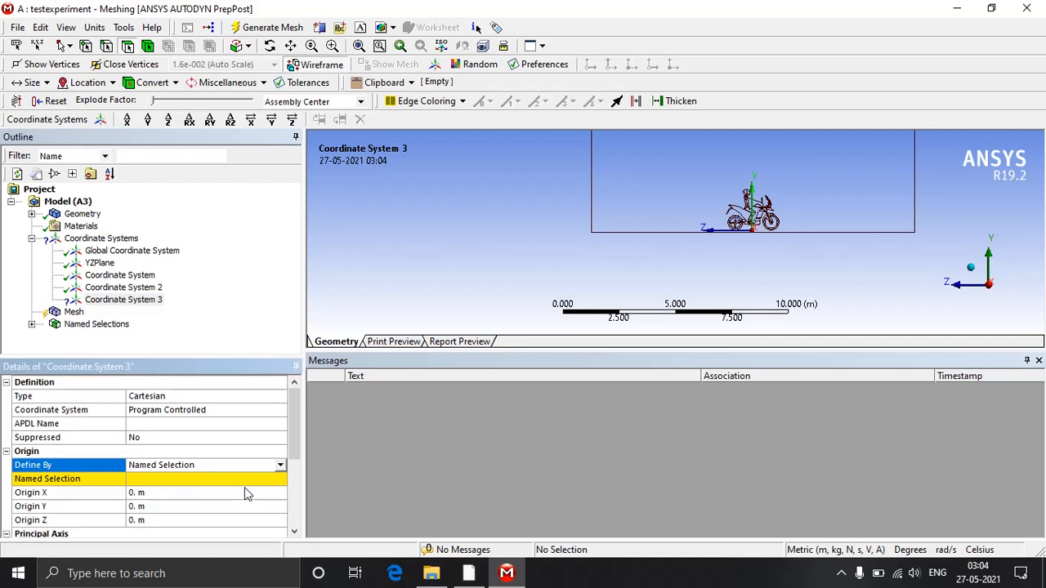
click(280, 479)
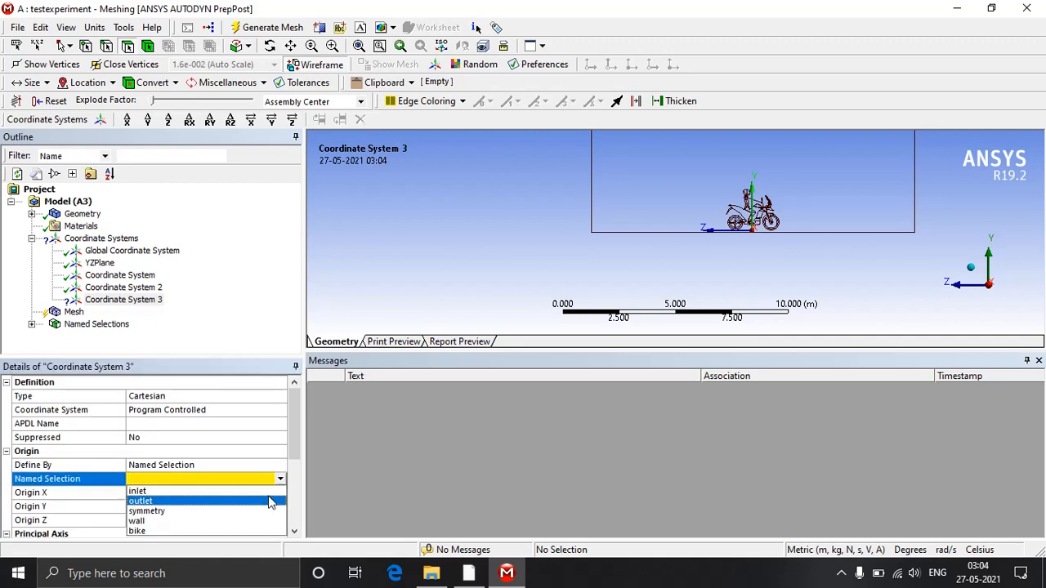
click(243, 530)
Set the origin of Coordinate System 3 to X 0 m, Y 1.4 m and Z 0.3 m.
click(209, 495)
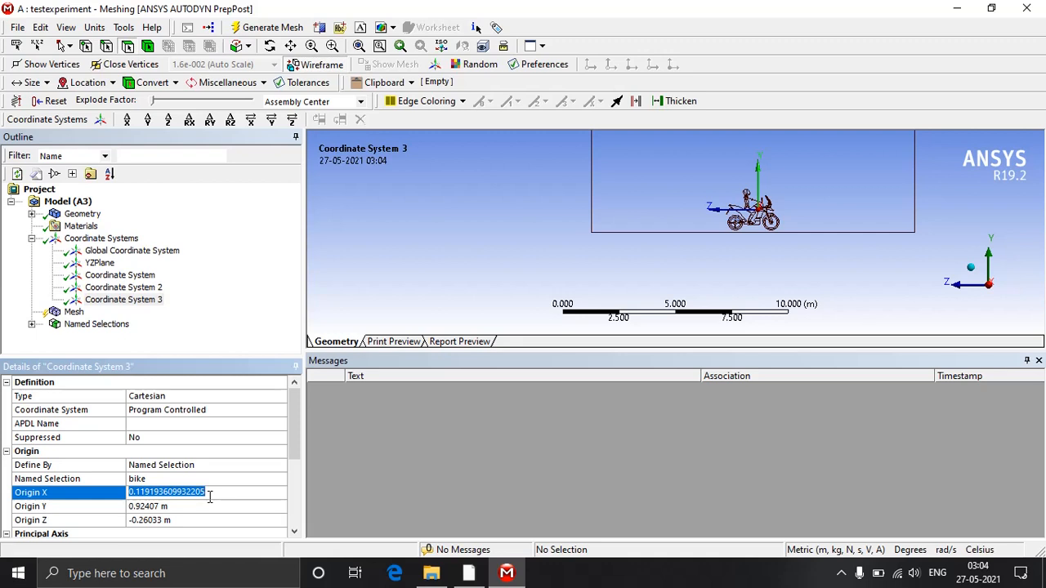
text(0)
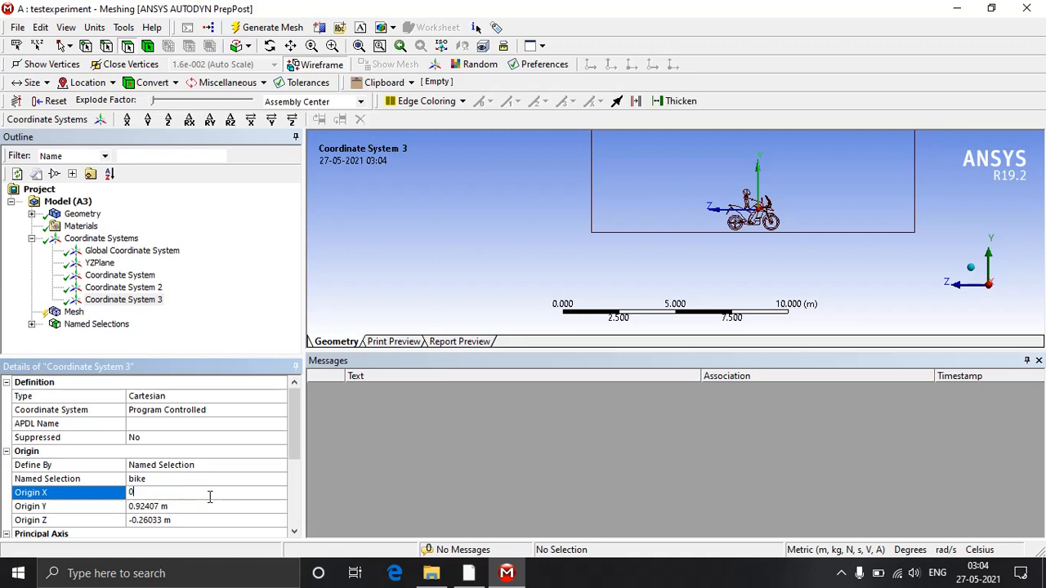
click(218, 511)
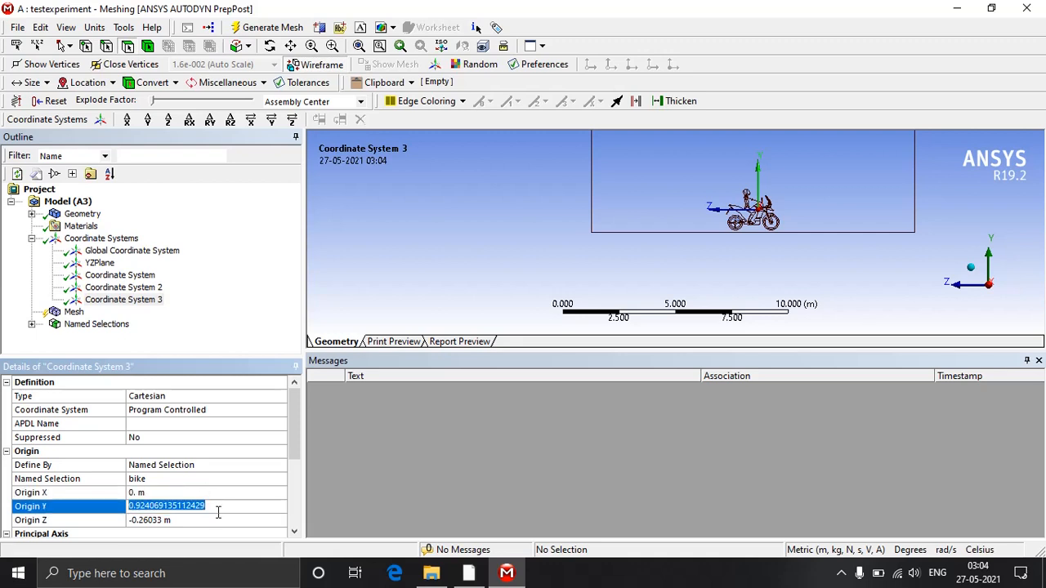
text(1.4)
key(Return)
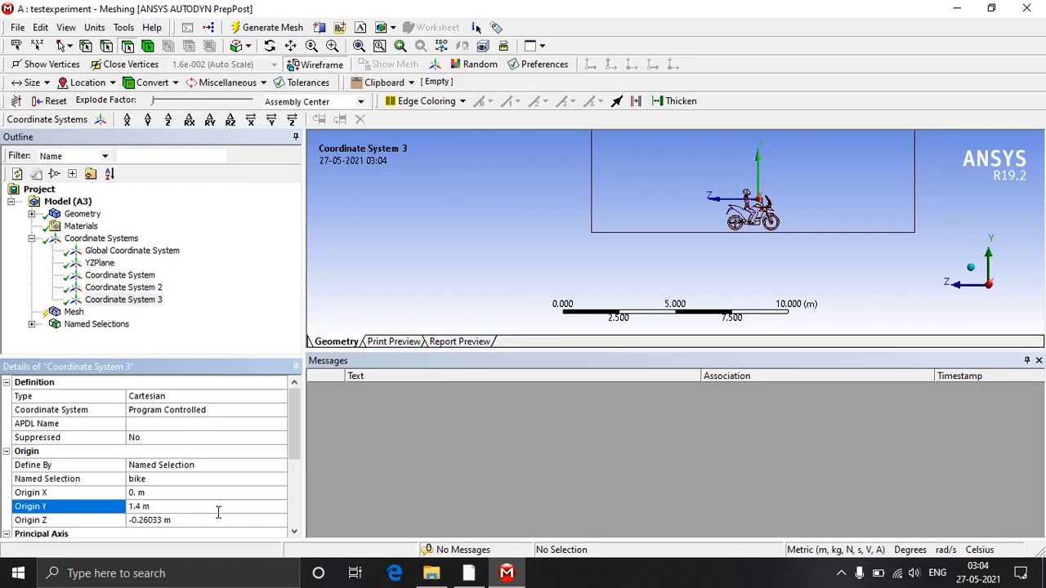
click(203, 520)
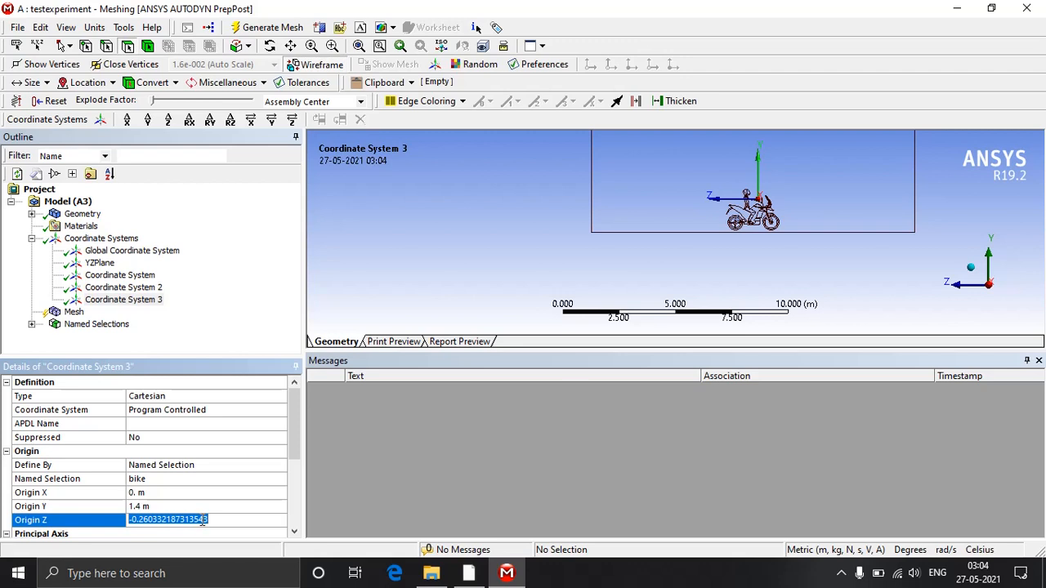
text(0.3)
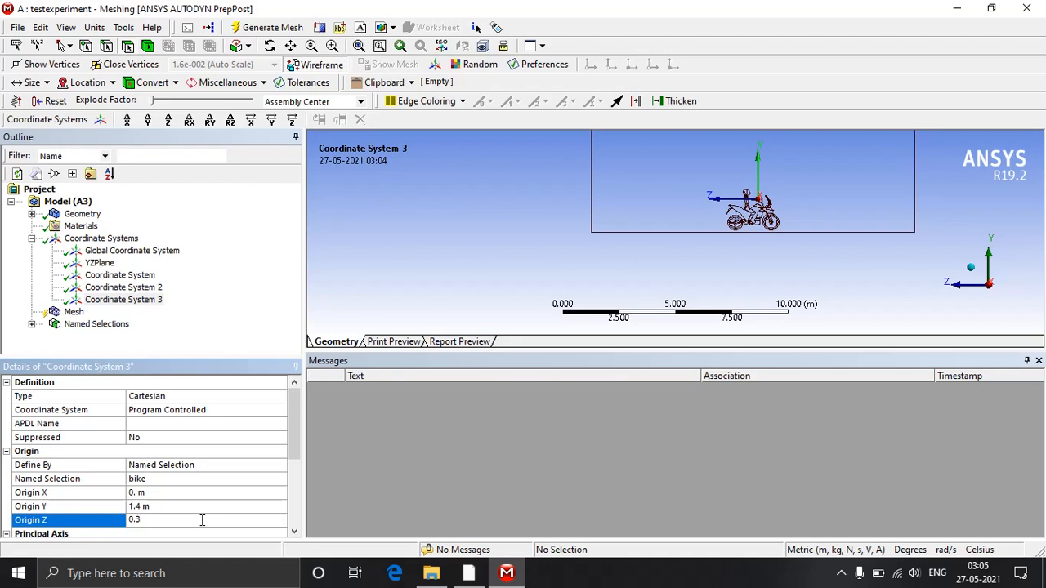
key(Return)
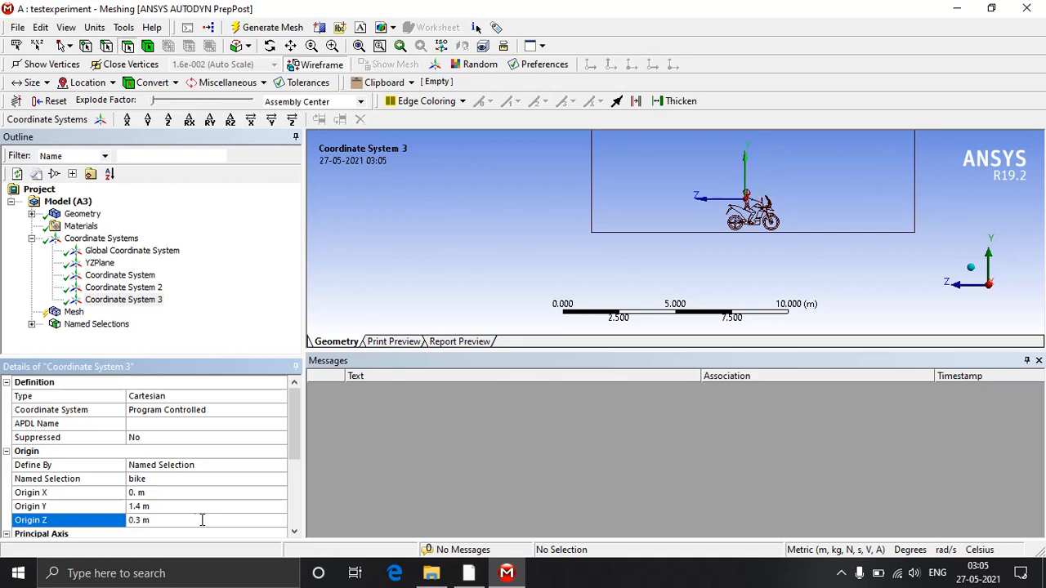
Set the global element size of the mesh to 0.2 m.
click(53, 313)
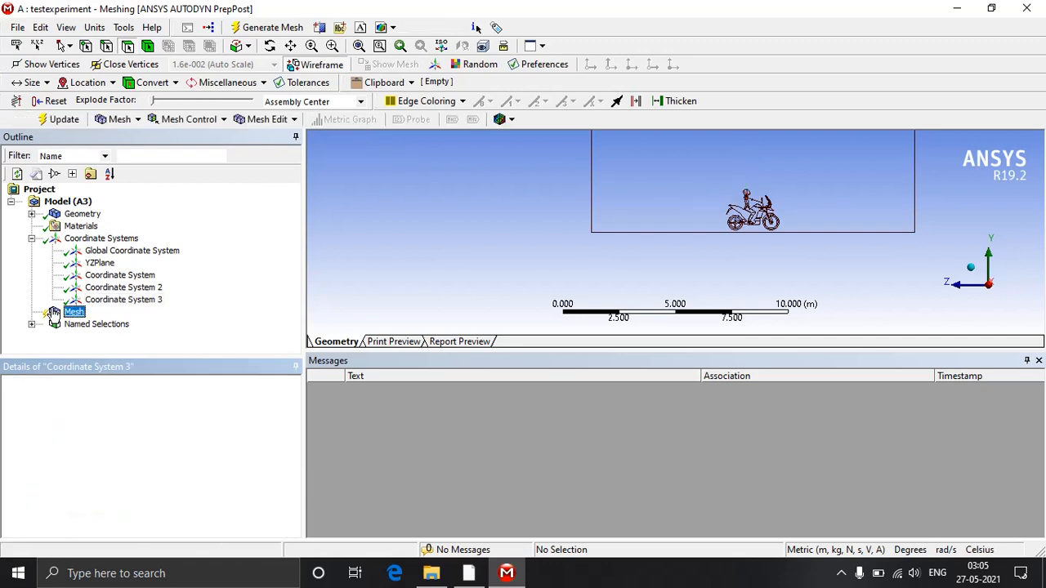
right_click(54, 313)
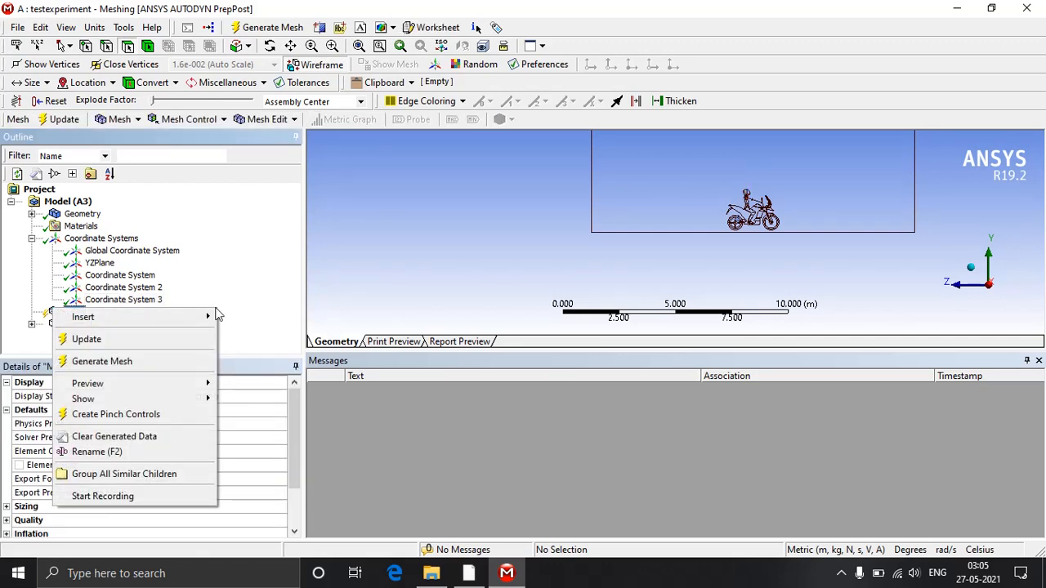
click(241, 305)
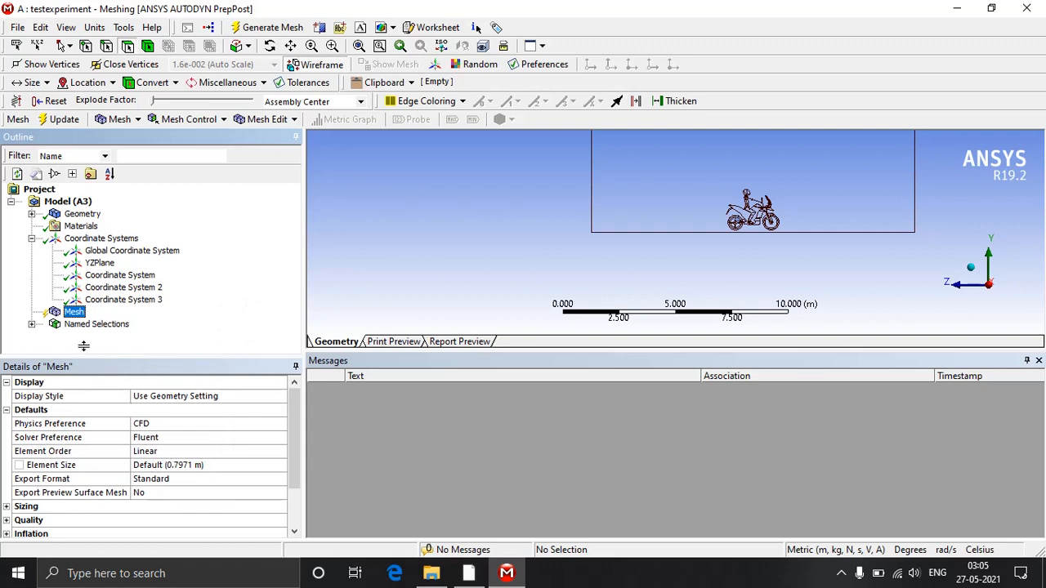
click(217, 465)
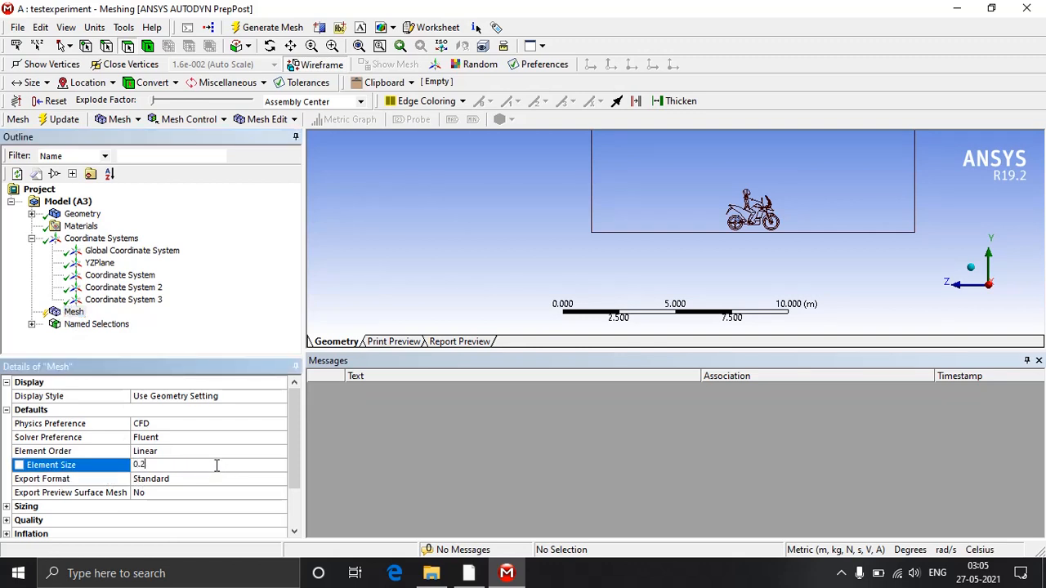
Insert a sizing control under Mesh and scope it to the enclosure body.
right_click(76, 312)
mouse_move(184, 321)
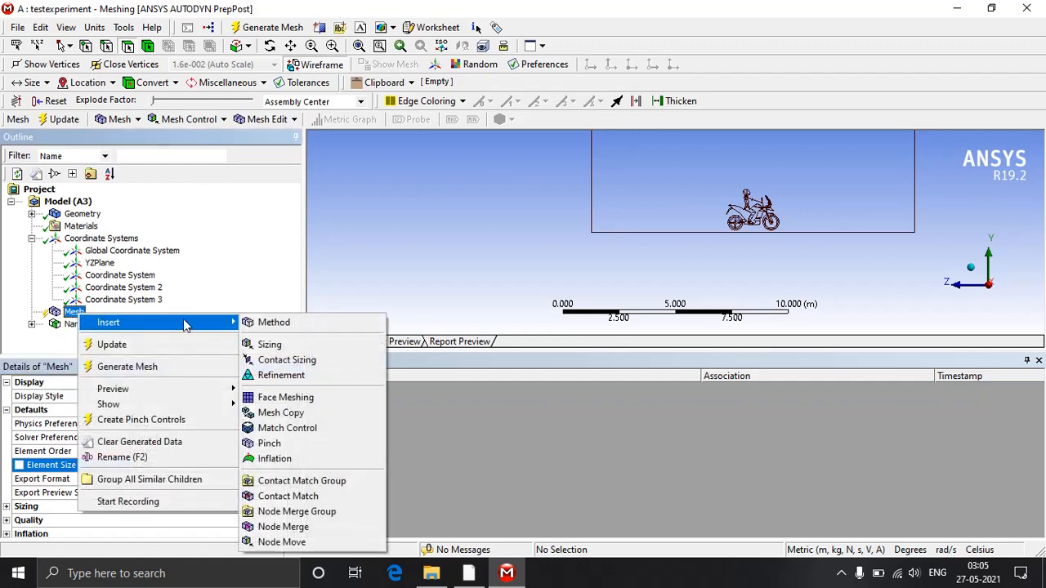
click(291, 343)
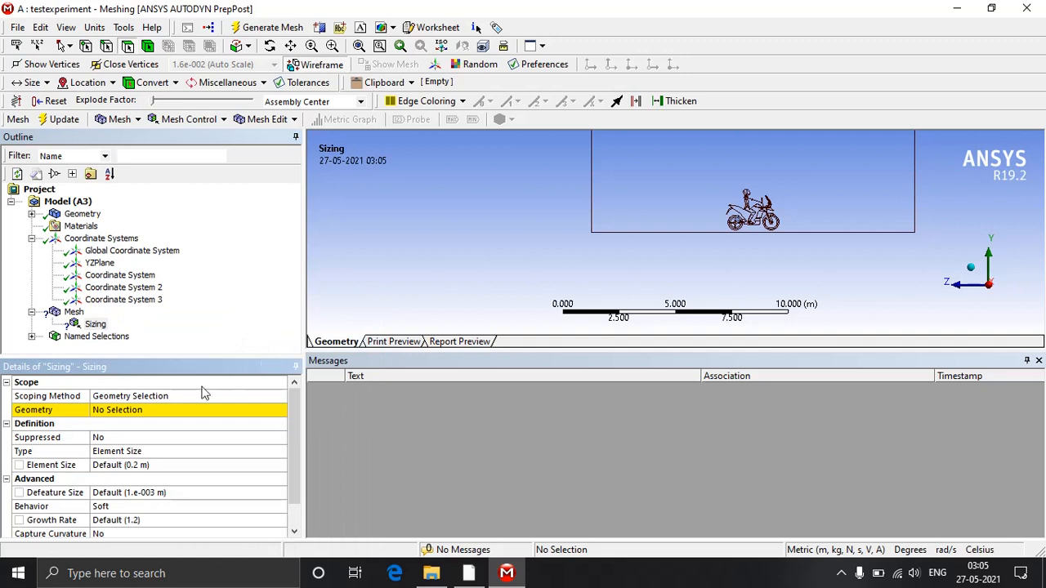
click(94, 325)
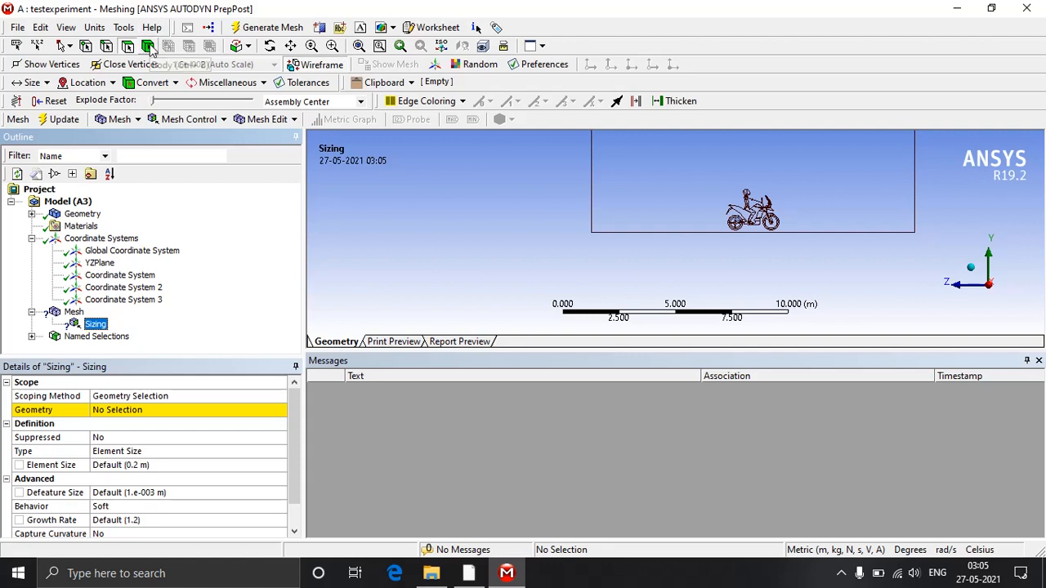
click(149, 47)
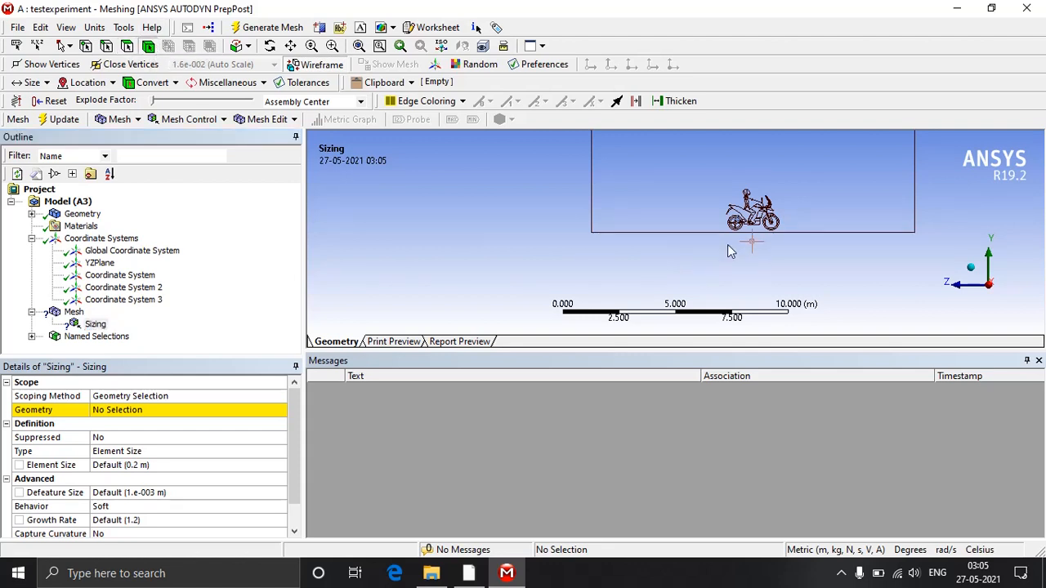
click(643, 197)
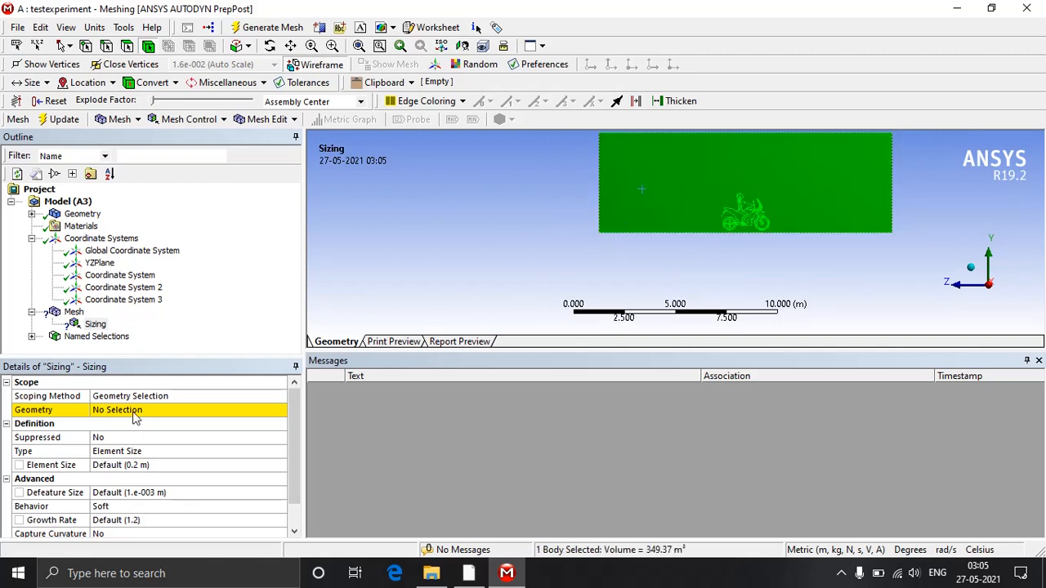
click(136, 415)
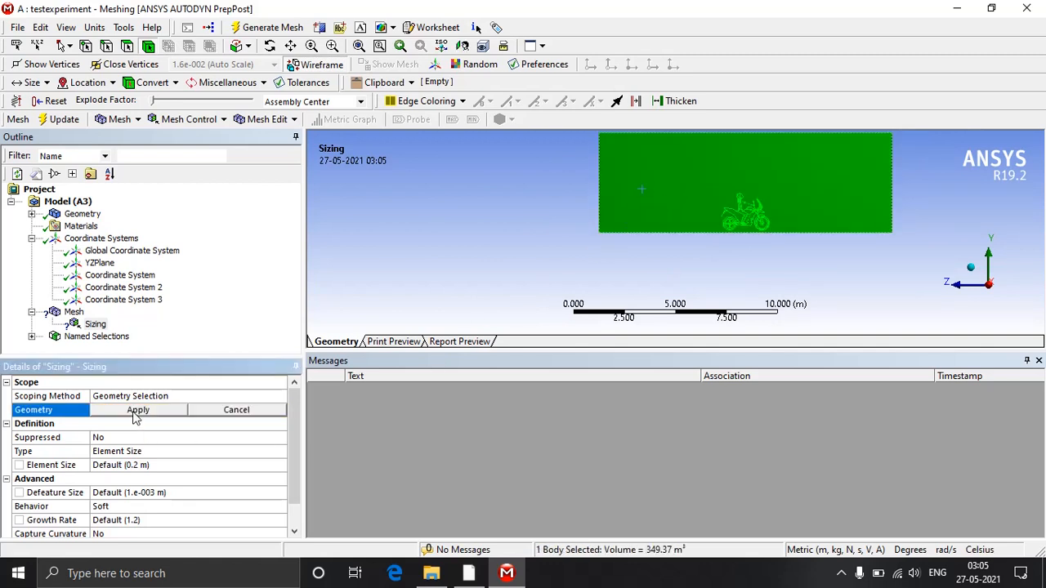
click(136, 416)
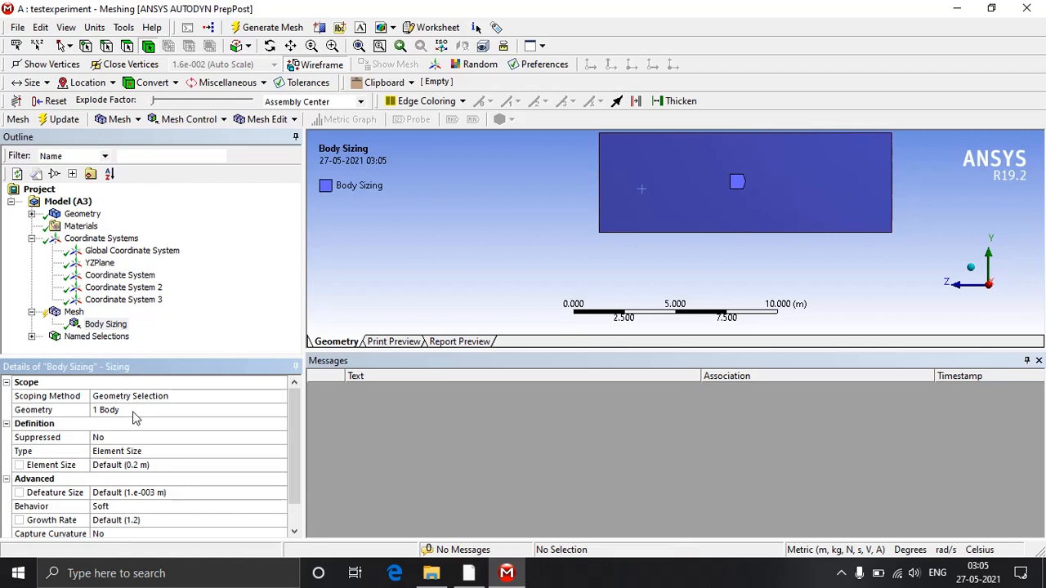
Suppress the enclosure's body sizing control.
click(127, 438)
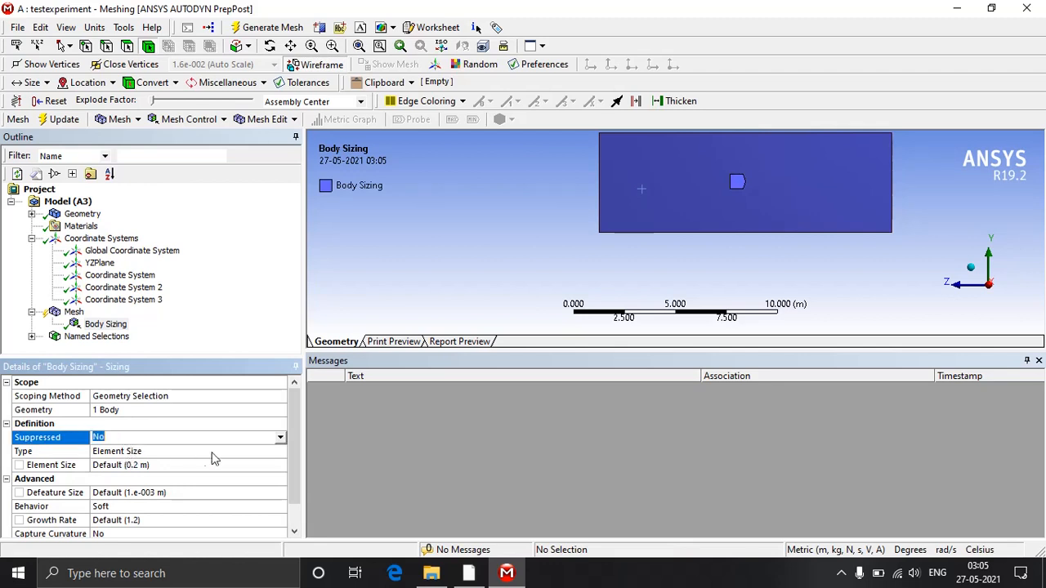
click(280, 438)
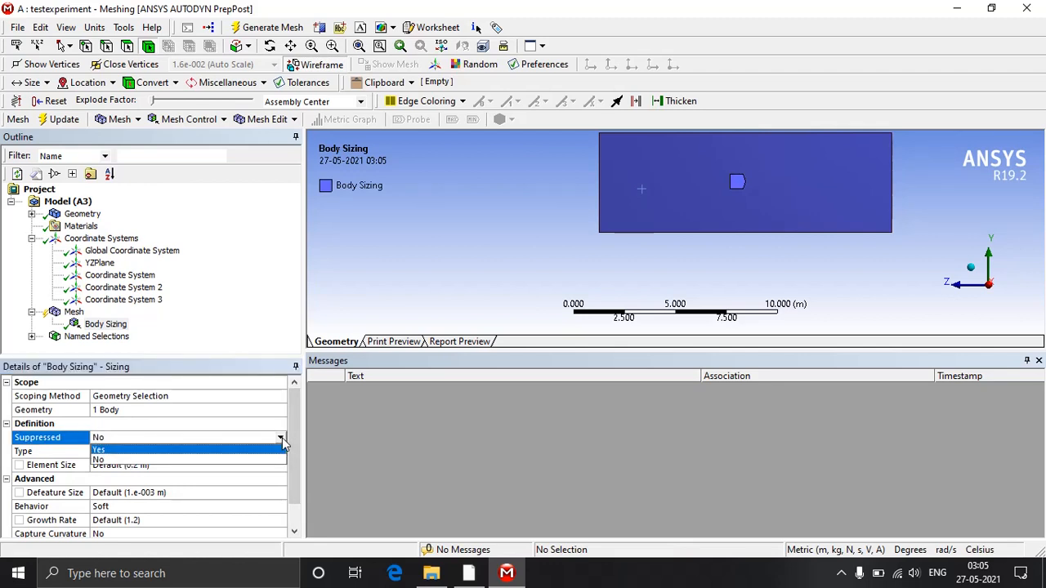
click(267, 450)
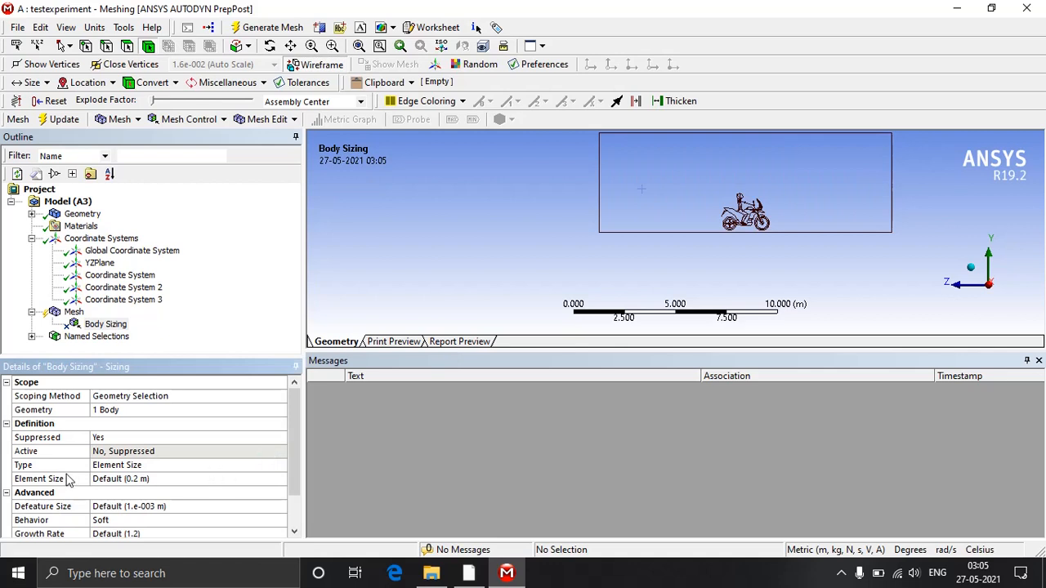
Change the body sizing type to Sphere of Influence and centre the sphere on the first added Coordinate System.
click(216, 465)
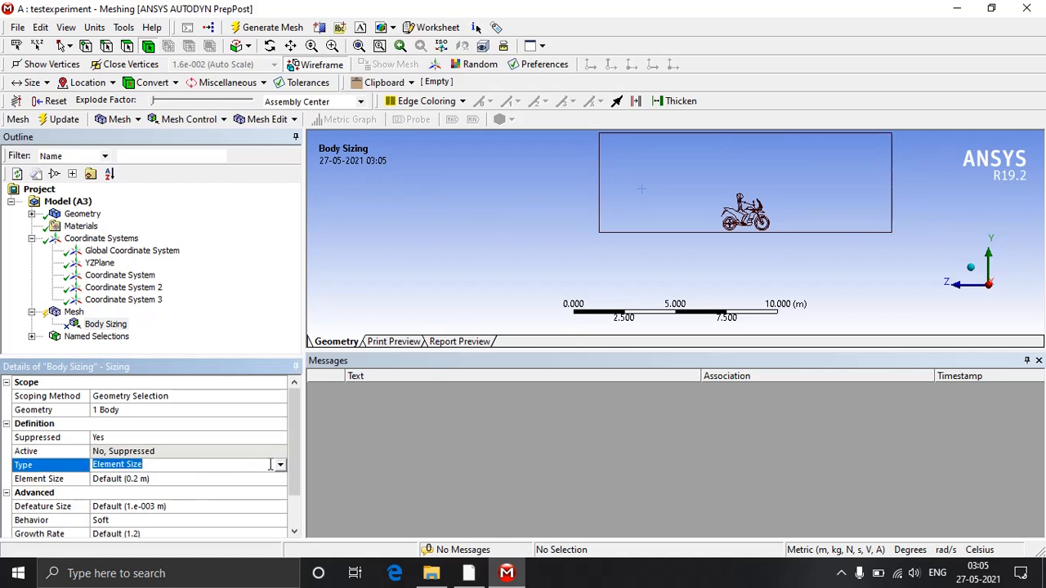
click(281, 464)
click(223, 488)
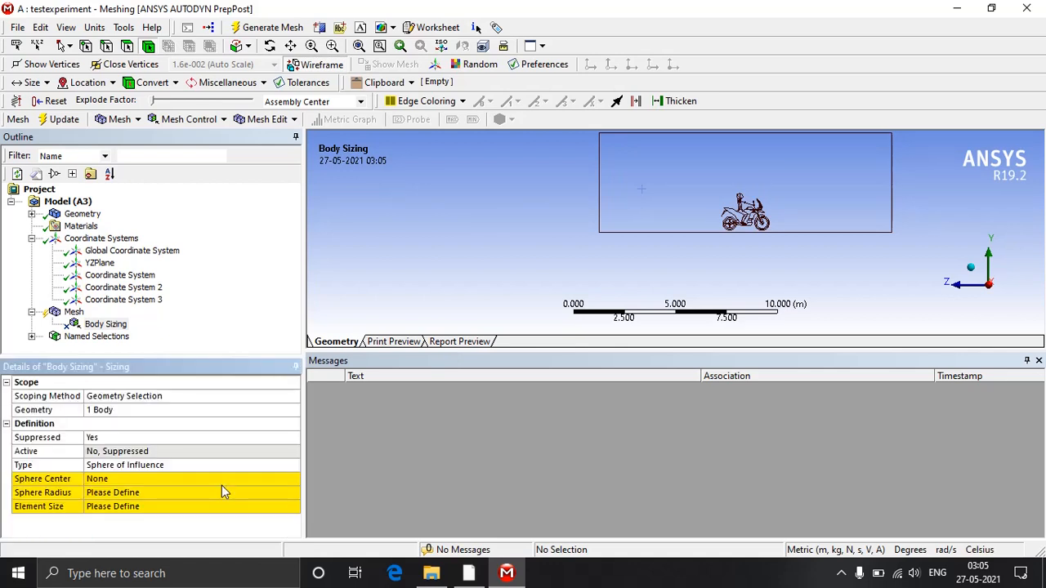
click(150, 481)
click(294, 478)
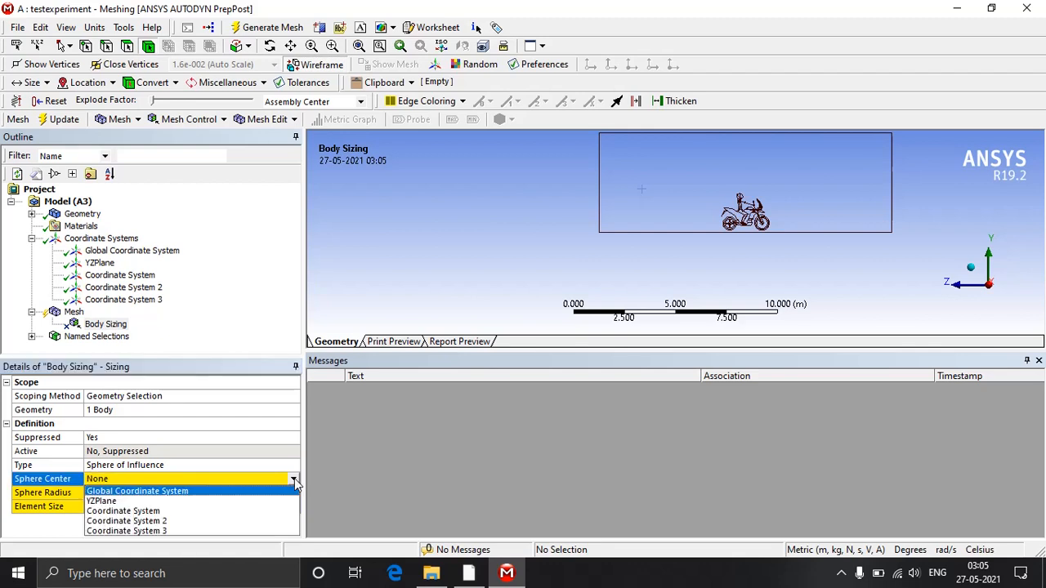
click(245, 512)
Give the sphere of influence a radius of 1 m and an element size of 0.02 m.
click(207, 495)
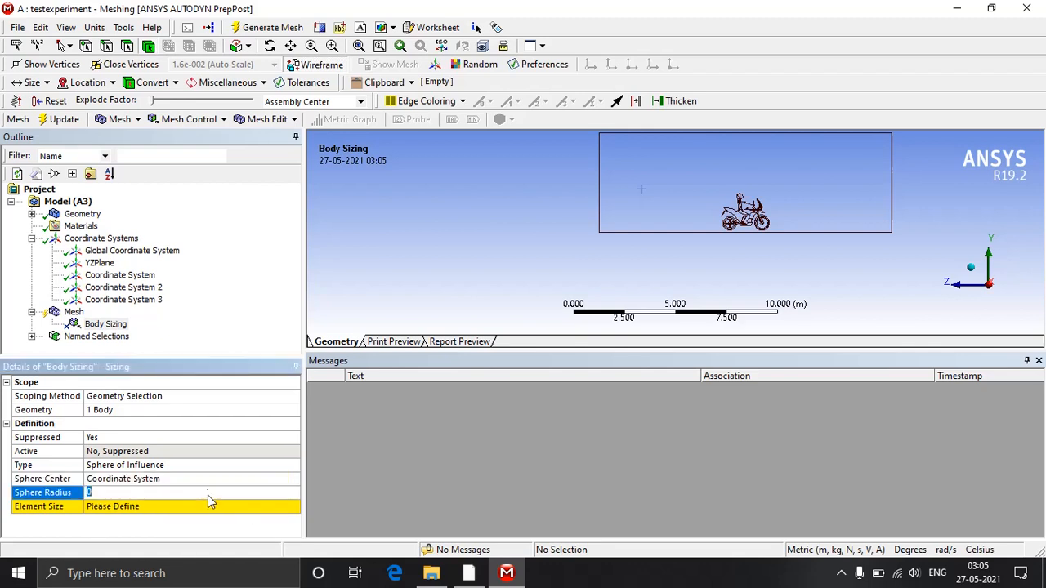
text(1)
key(Return)
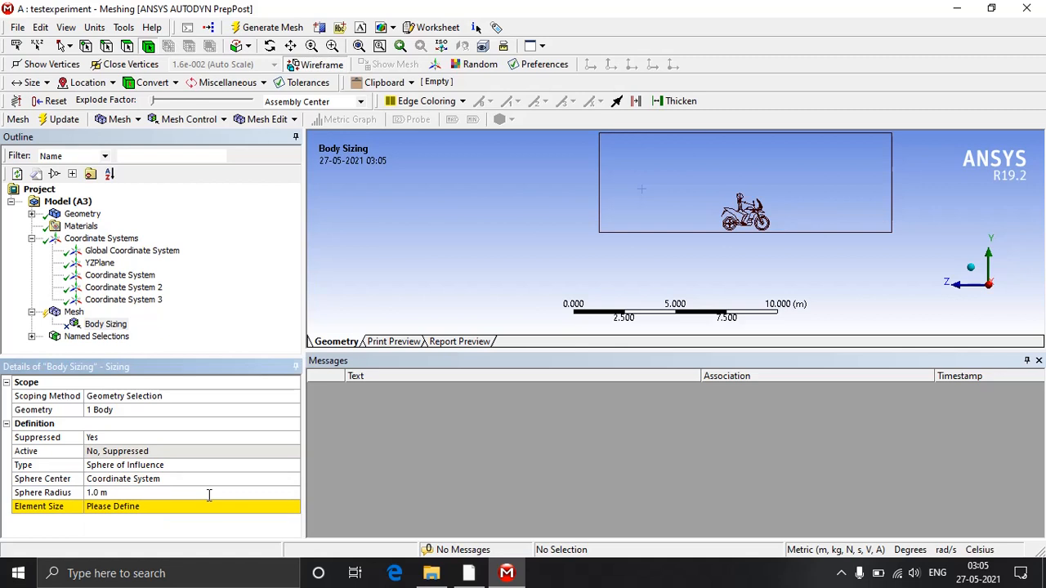
click(203, 506)
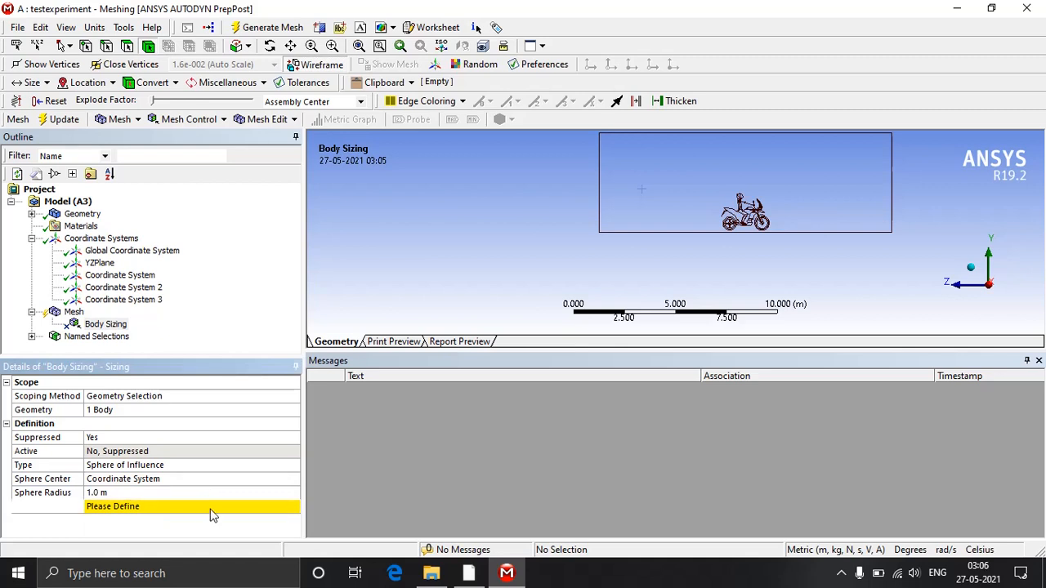
text(0)
text(02)
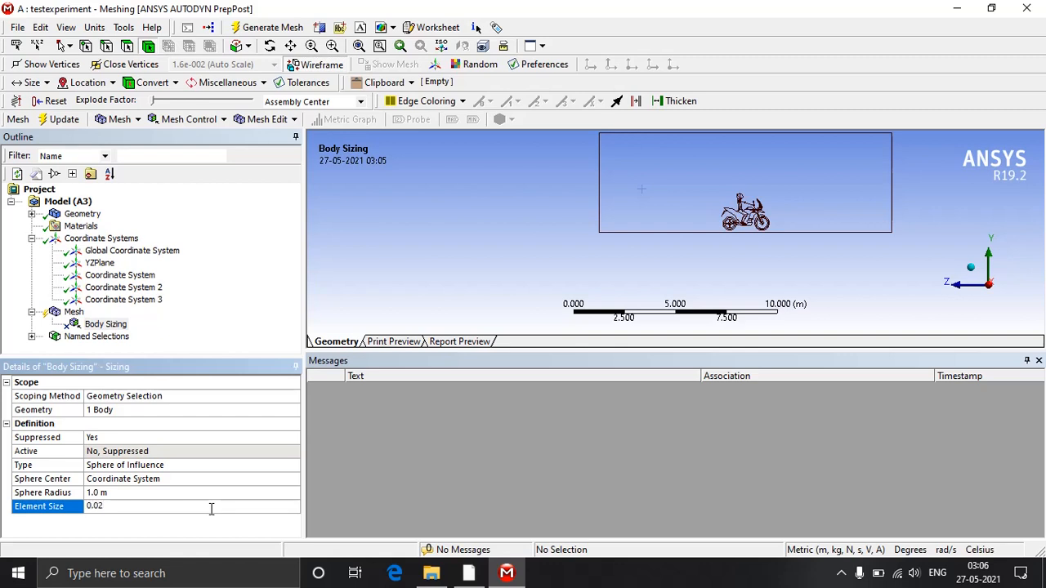
key(Return)
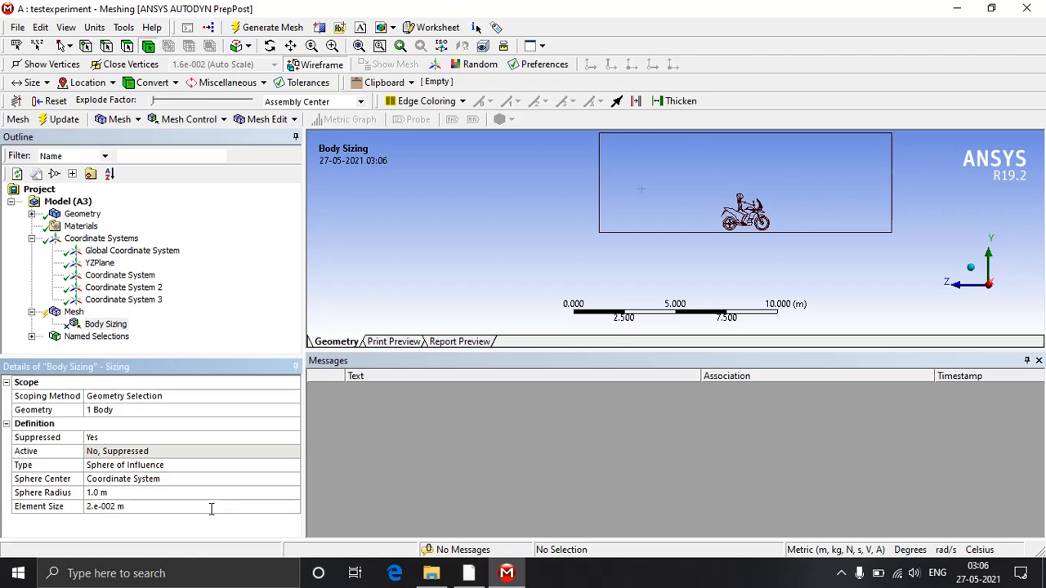
Unsuppress the body sizing control so the sphere of influence is active.
click(74, 327)
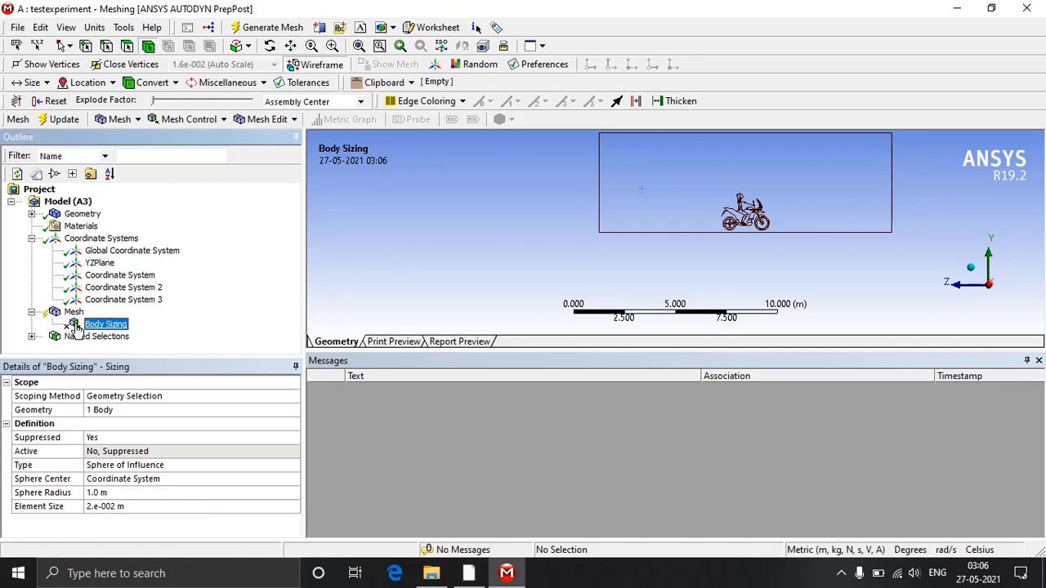
right_click(76, 326)
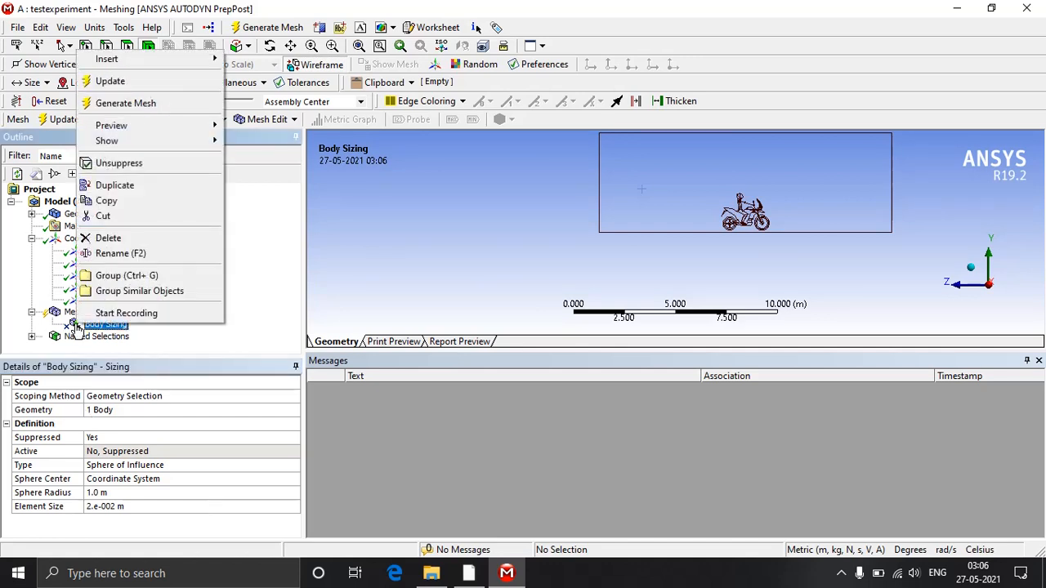
click(152, 167)
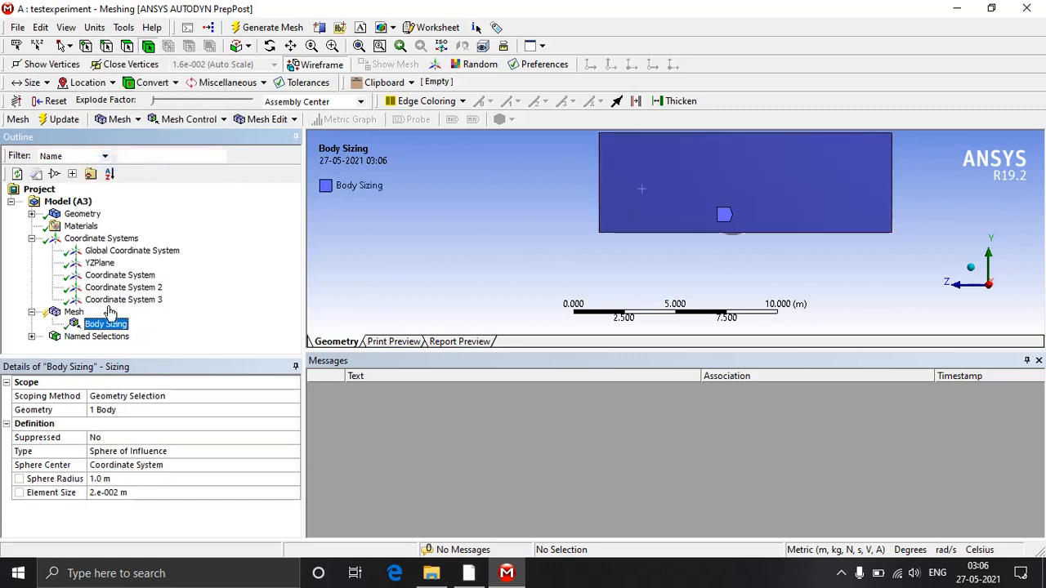
Insert a second sizing control into the mesh alongside the existing body sizing.
right_click(84, 329)
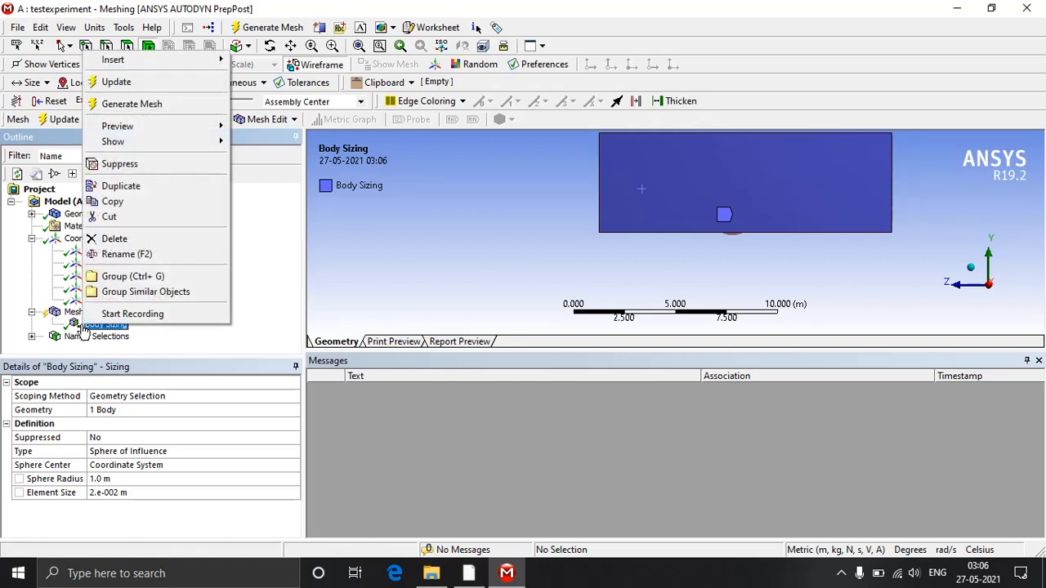
mouse_move(212, 70)
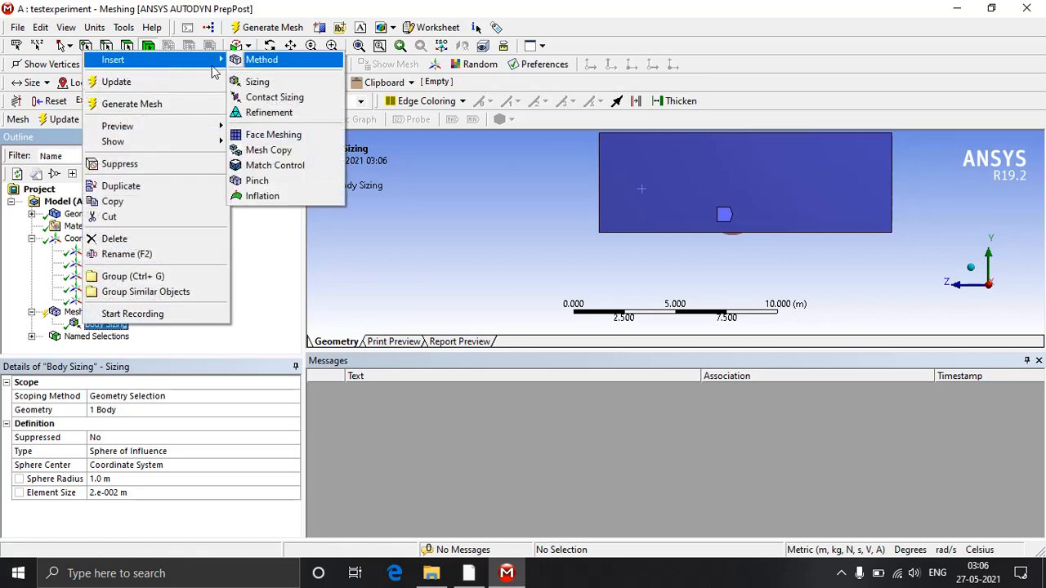
click(255, 82)
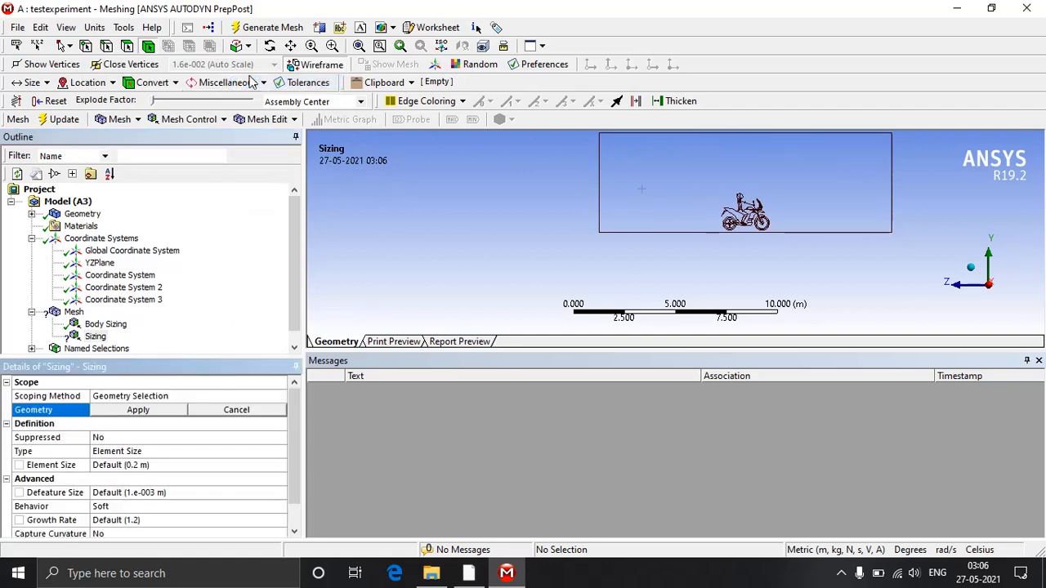
Scope the second sizing control to the enclosure body and suppress it.
click(643, 224)
click(157, 411)
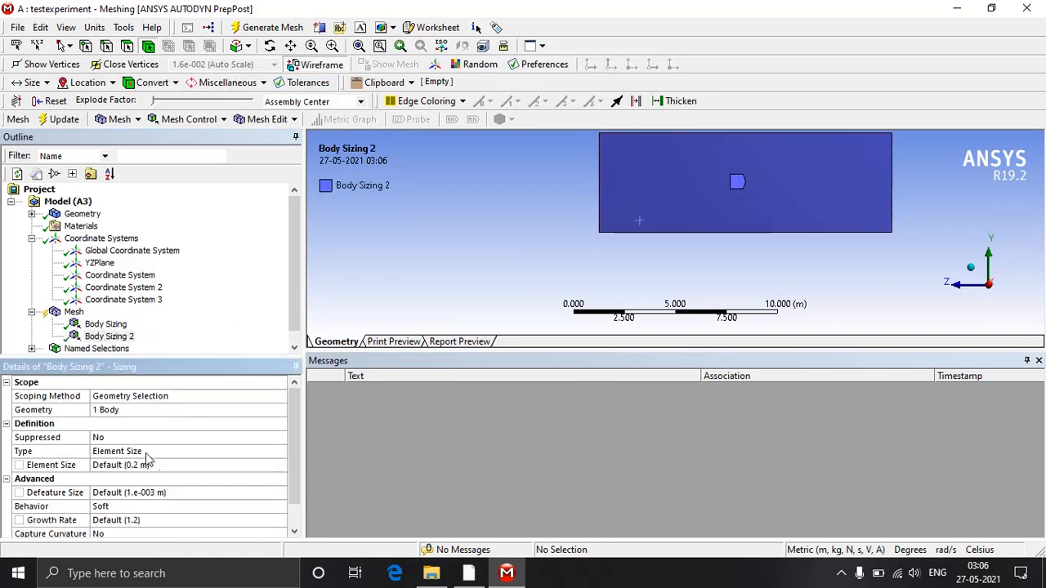
click(142, 438)
click(280, 439)
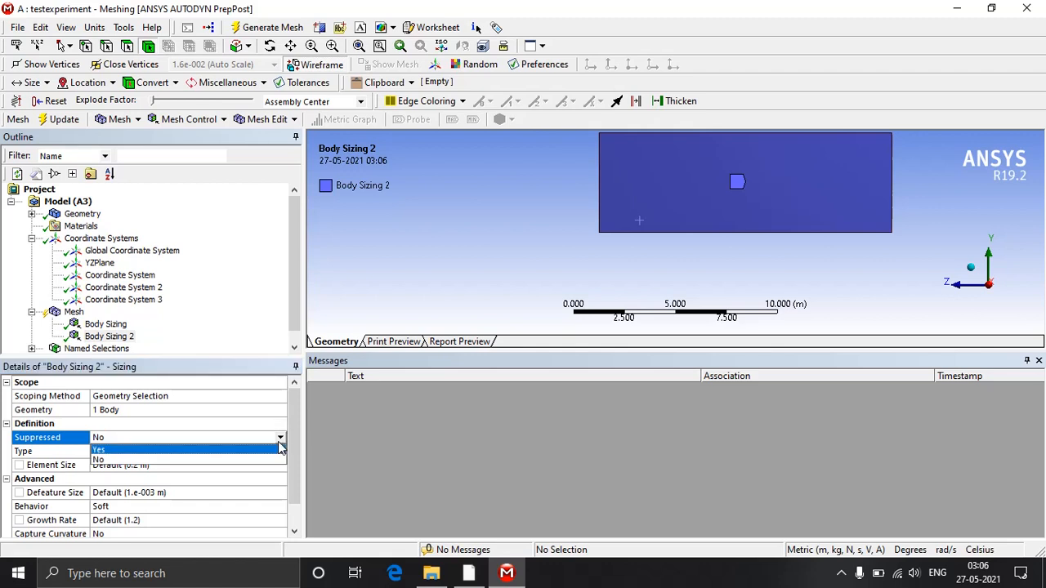
click(243, 456)
Change the second body sizing's type to Sphere of Influence and centre the sphere on Coordinate System 2.
click(192, 467)
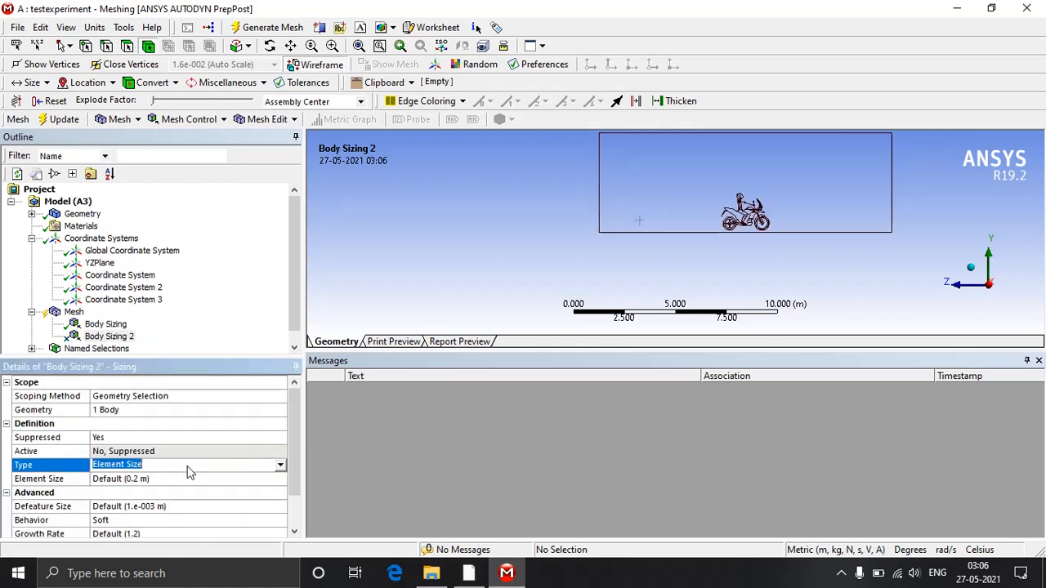
click(280, 465)
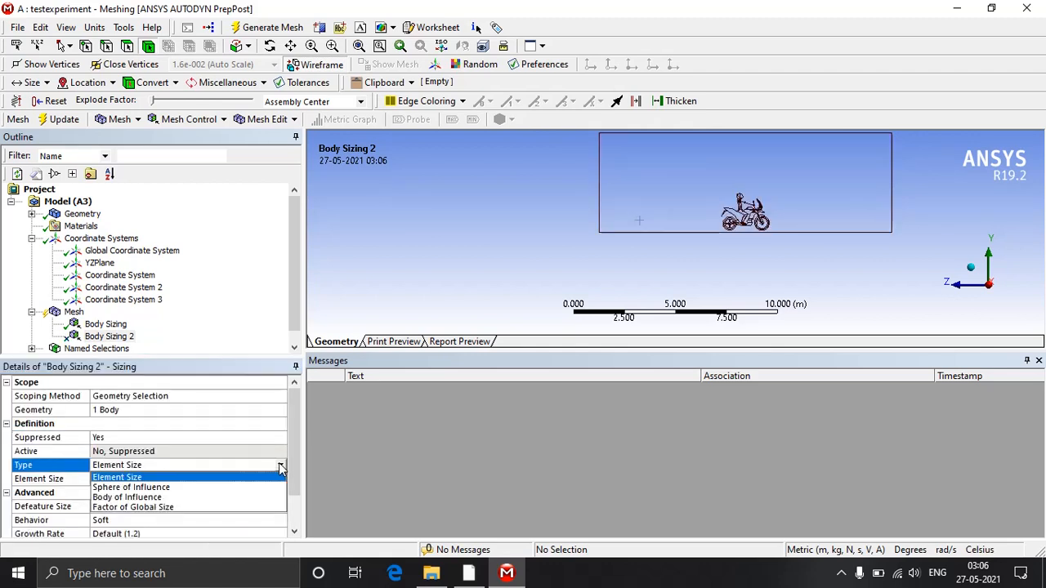
click(243, 487)
click(208, 480)
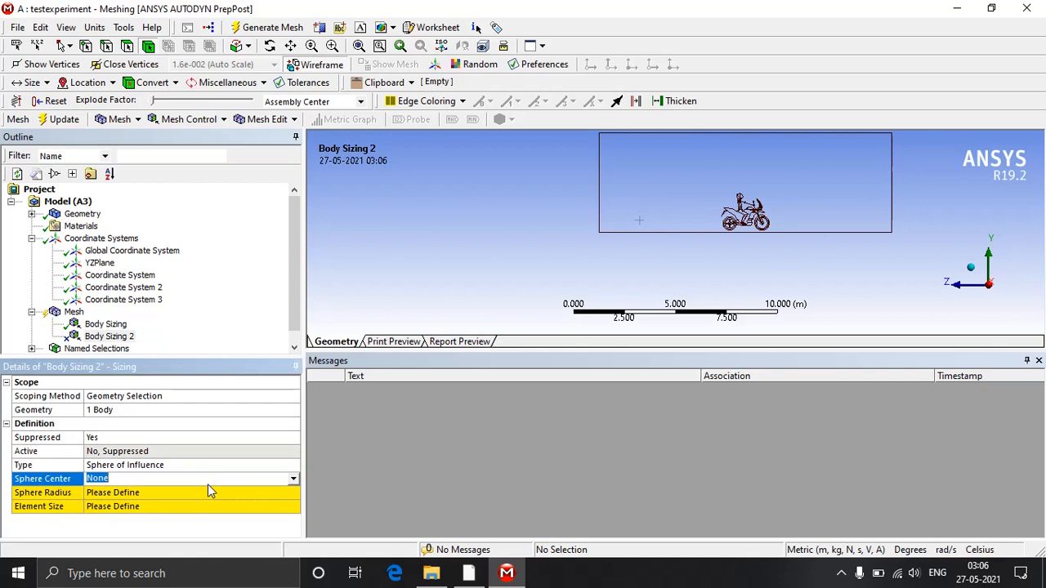
click(292, 479)
click(235, 521)
Give the second sphere of influence a radius of 1 m and an element size of 0.02 m.
click(163, 492)
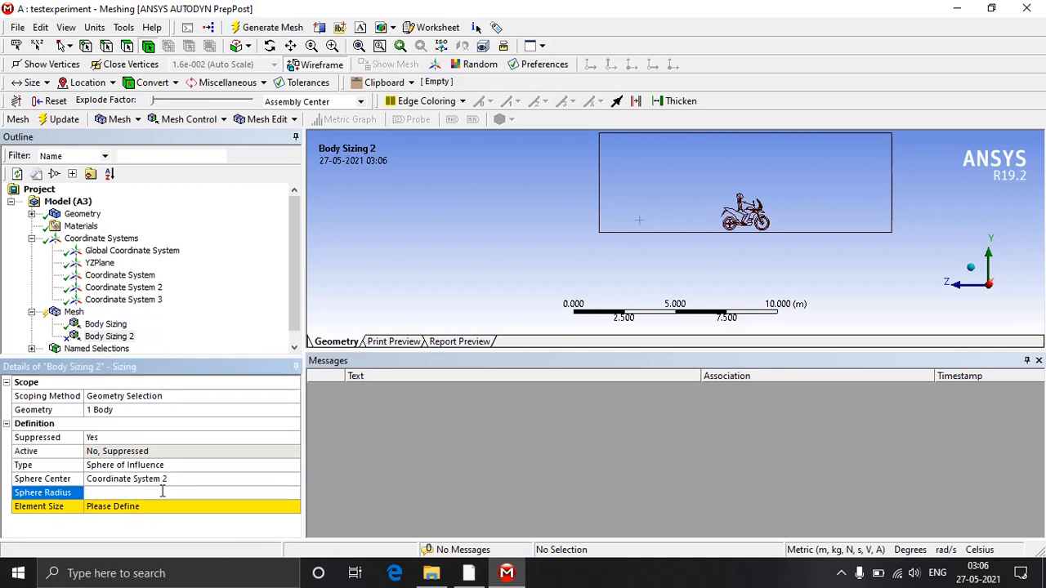
text(1)
key(Return)
click(157, 507)
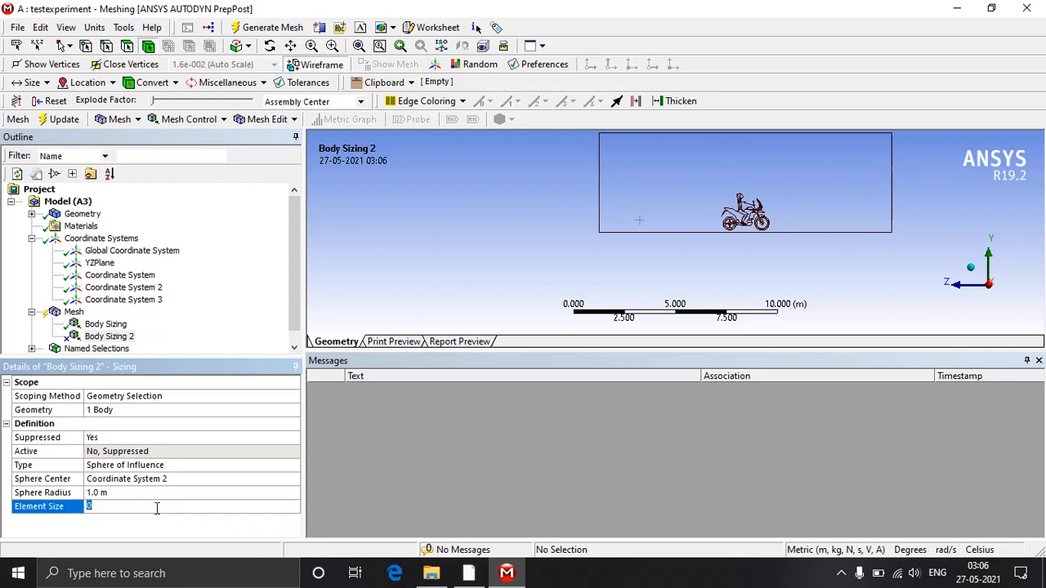
text(0.02)
key(Return)
Unsuppress Body Sizing 2 so its sphere of influence is active.
click(100, 338)
right_click(100, 335)
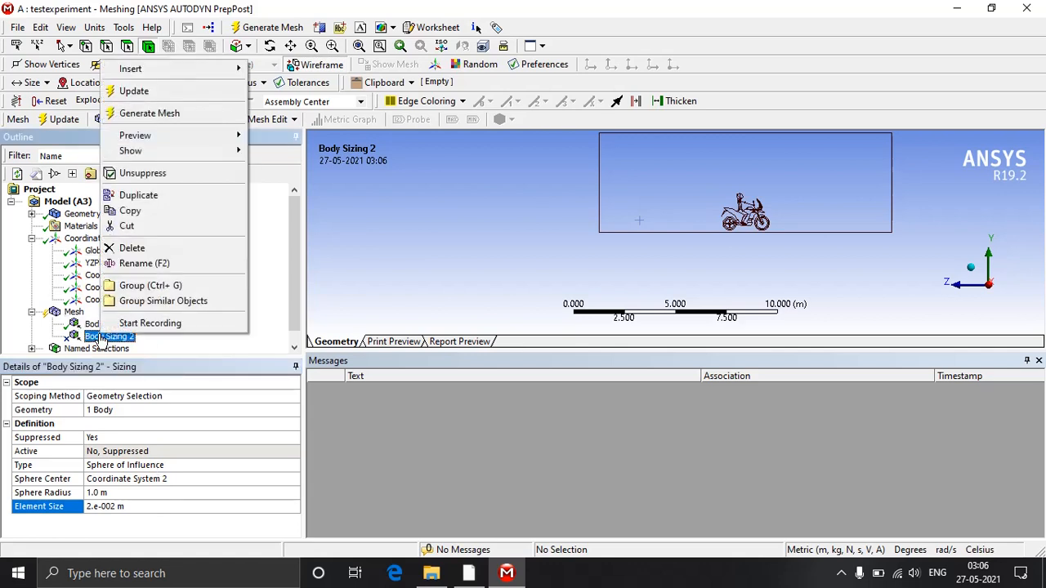
click(163, 173)
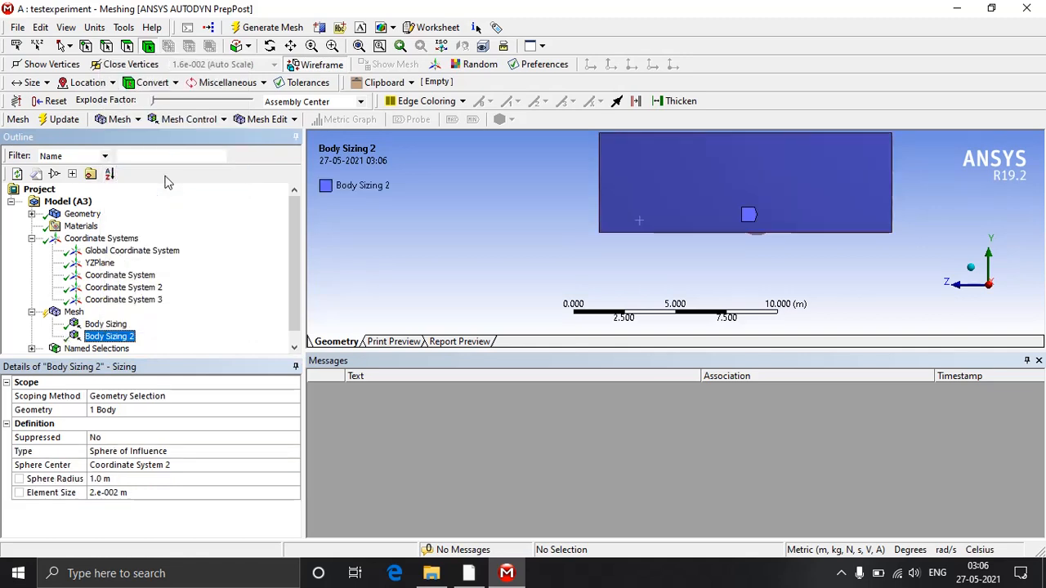
Insert a third sizing control into the mesh.
right_click(109, 337)
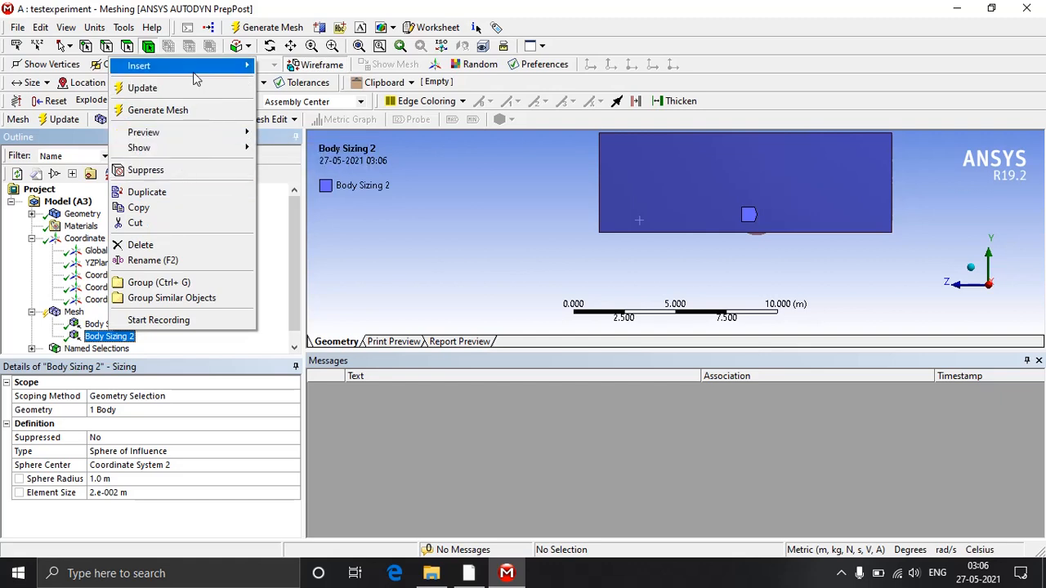
mouse_move(216, 72)
click(278, 87)
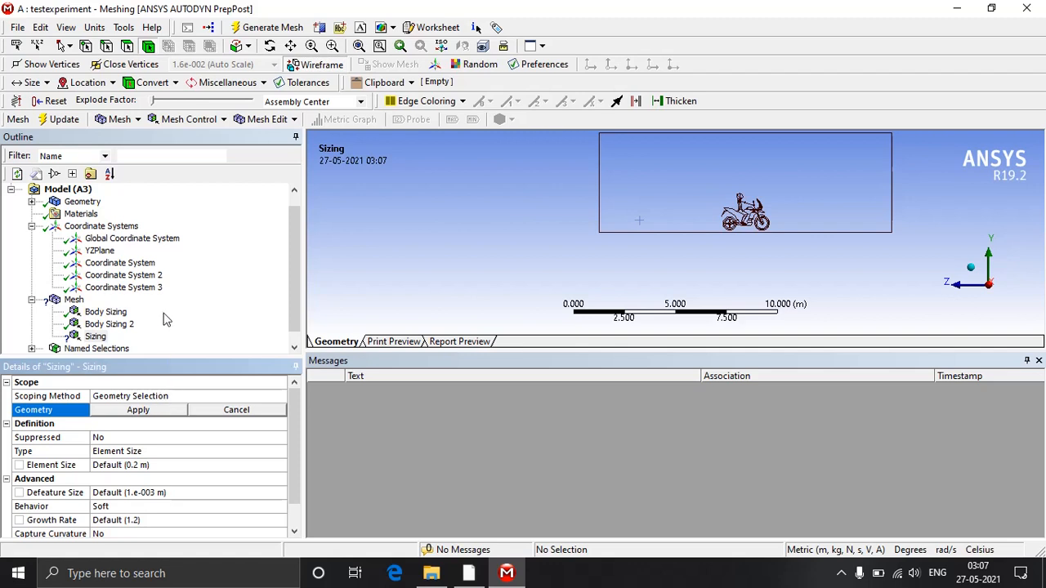
Scope the third sizing control to the enclosure body and suppress it.
click(634, 174)
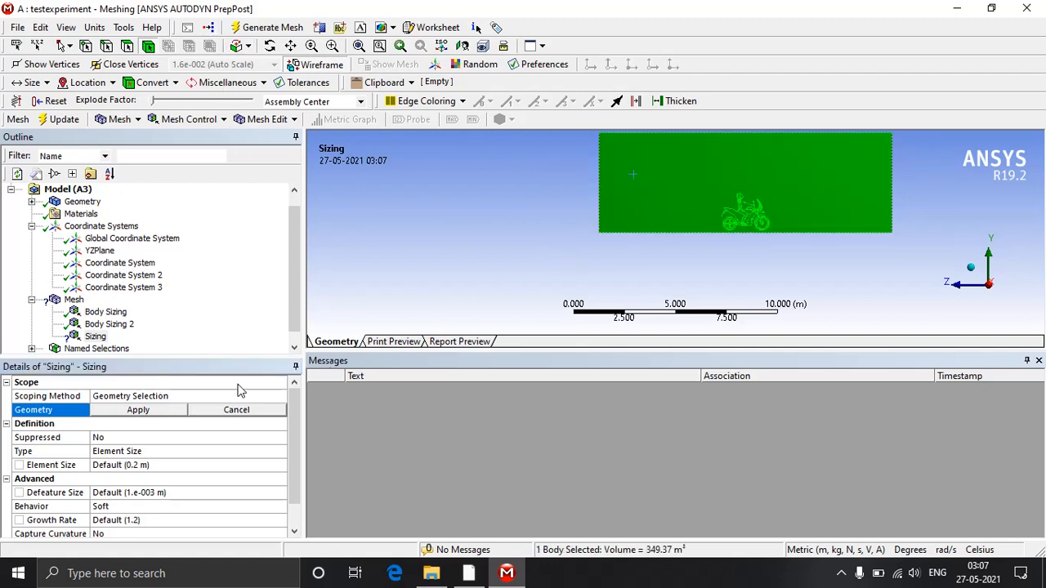
click(145, 411)
click(212, 437)
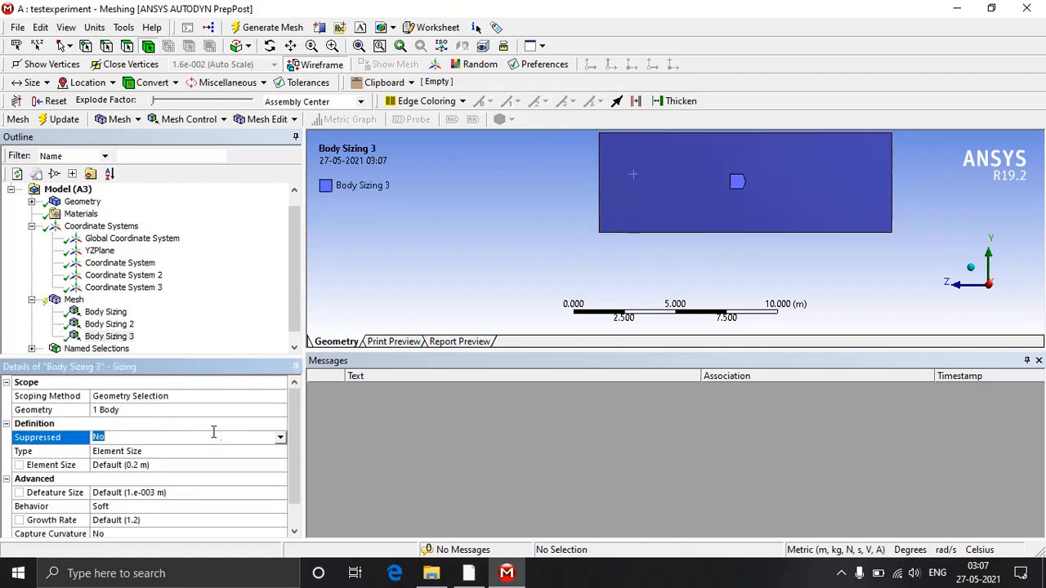
click(280, 438)
click(269, 457)
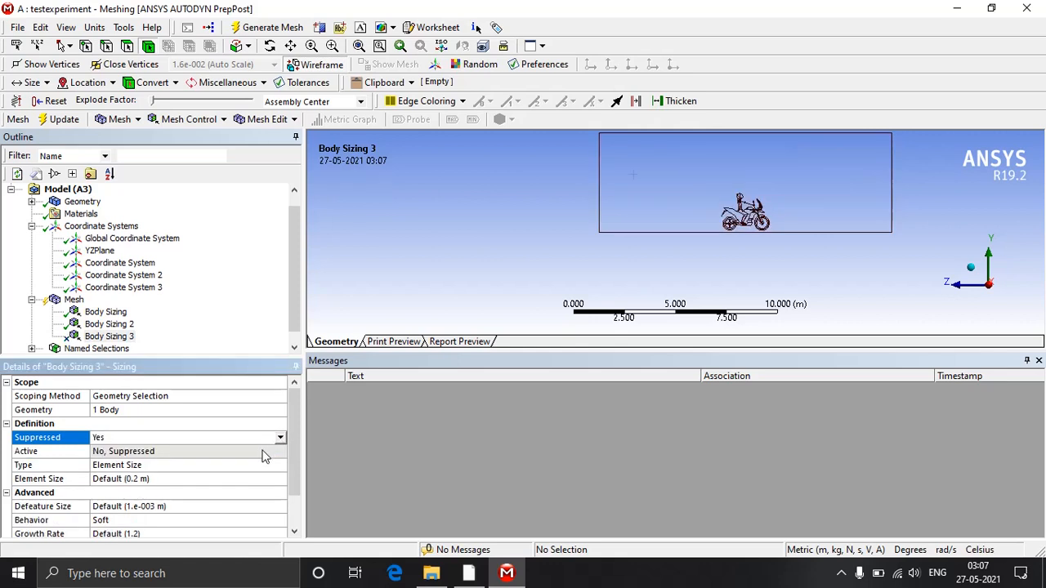
Change the third body sizing's type to Sphere of Influence and centre the sphere on Coordinate System 3.
click(231, 479)
click(248, 465)
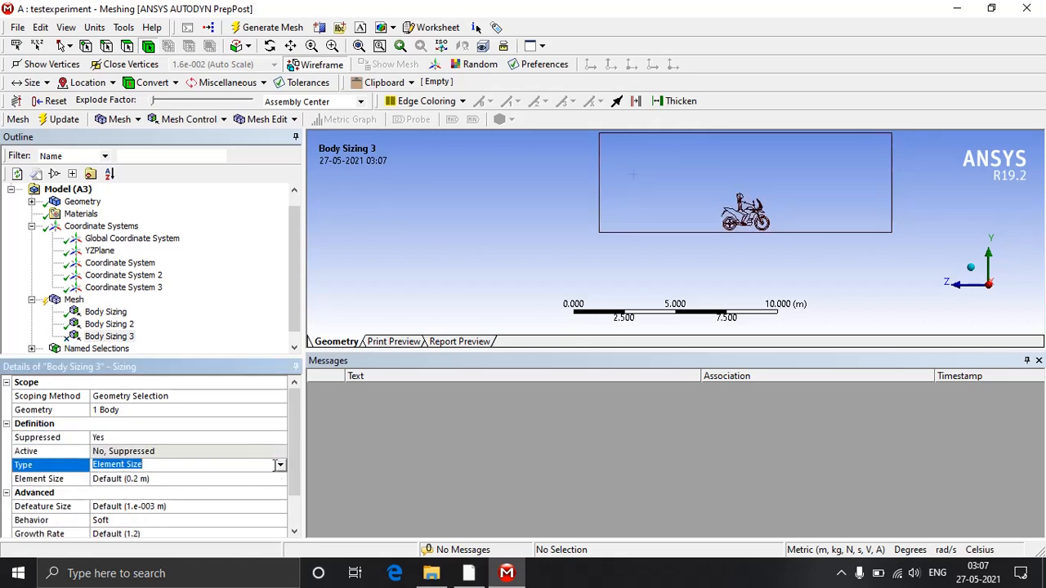
click(281, 465)
click(250, 487)
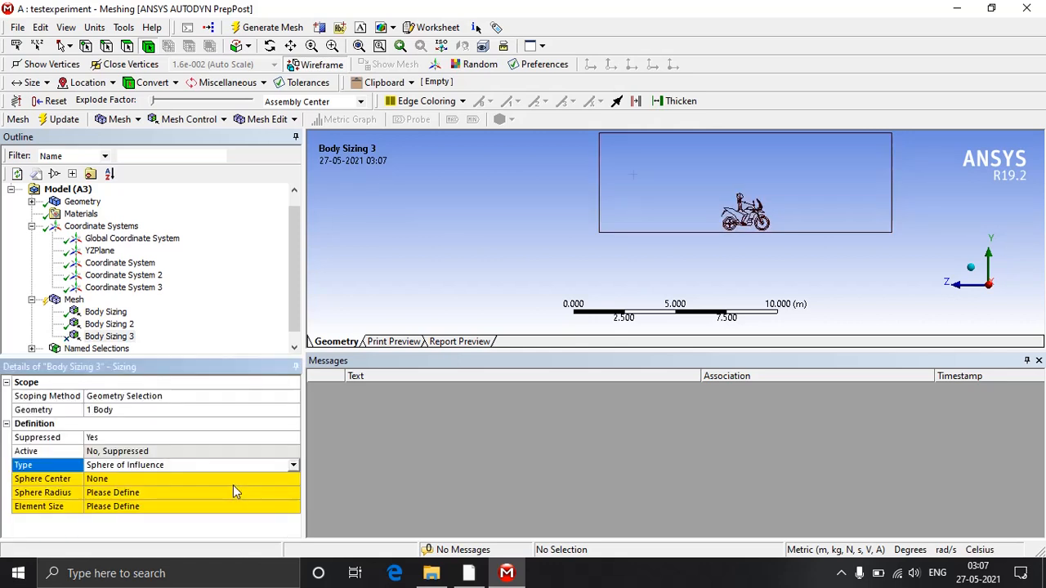
click(233, 484)
click(293, 479)
click(260, 528)
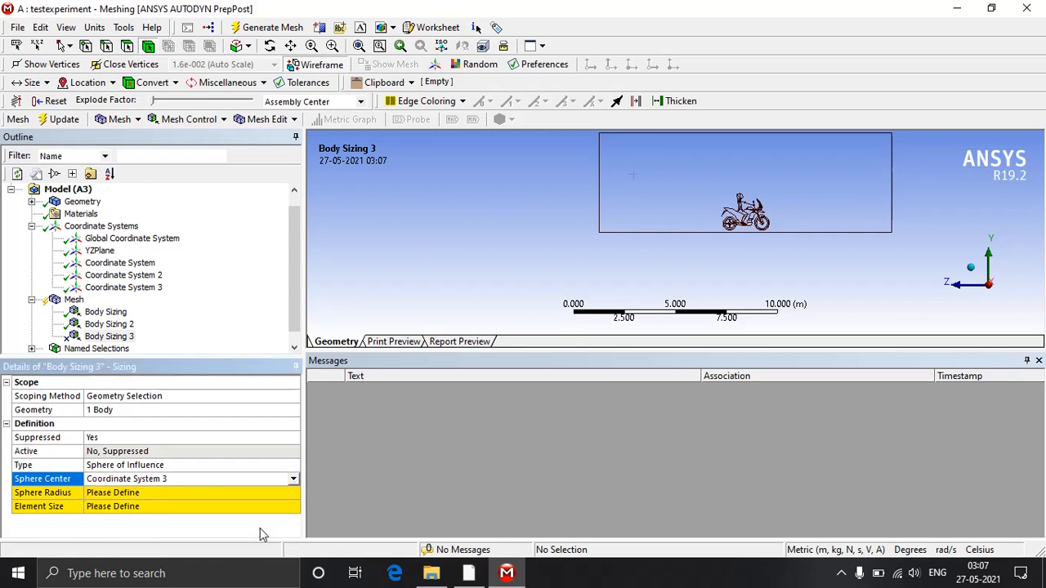
Give the third sphere of influence a radius of 0.5 m and an element size of 0.02 m.
click(239, 496)
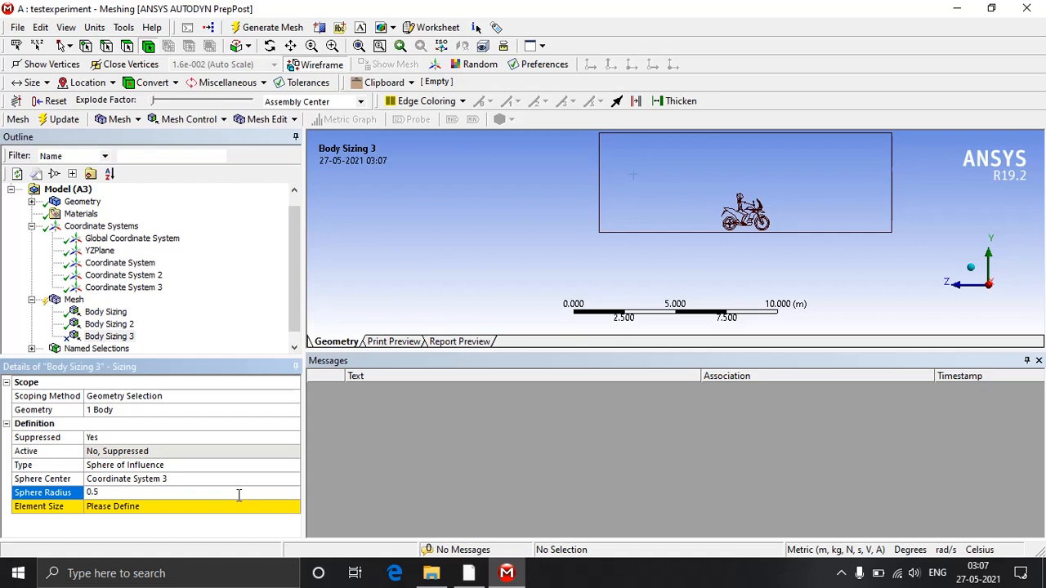
text(0.5)
key(Return)
click(214, 509)
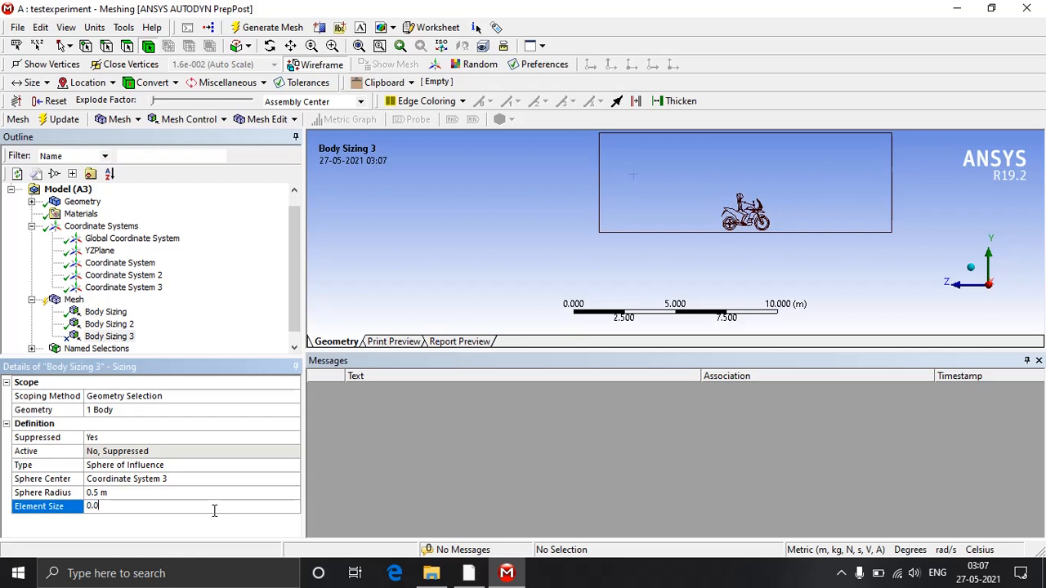
text(0.02)
Unsuppress Body Sizing 3 so its sphere of influence is active.
click(102, 338)
right_click(102, 338)
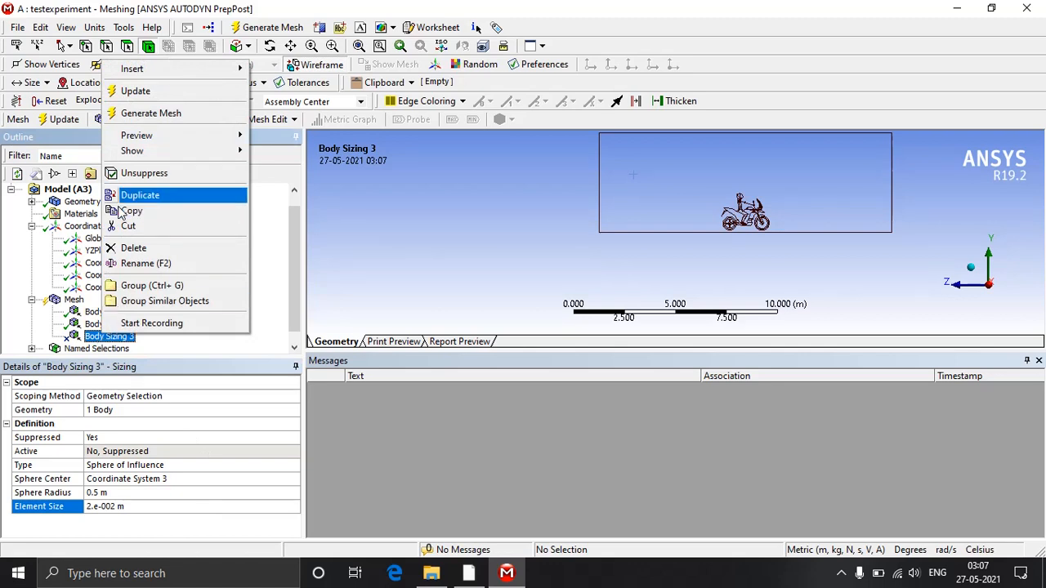
click(127, 174)
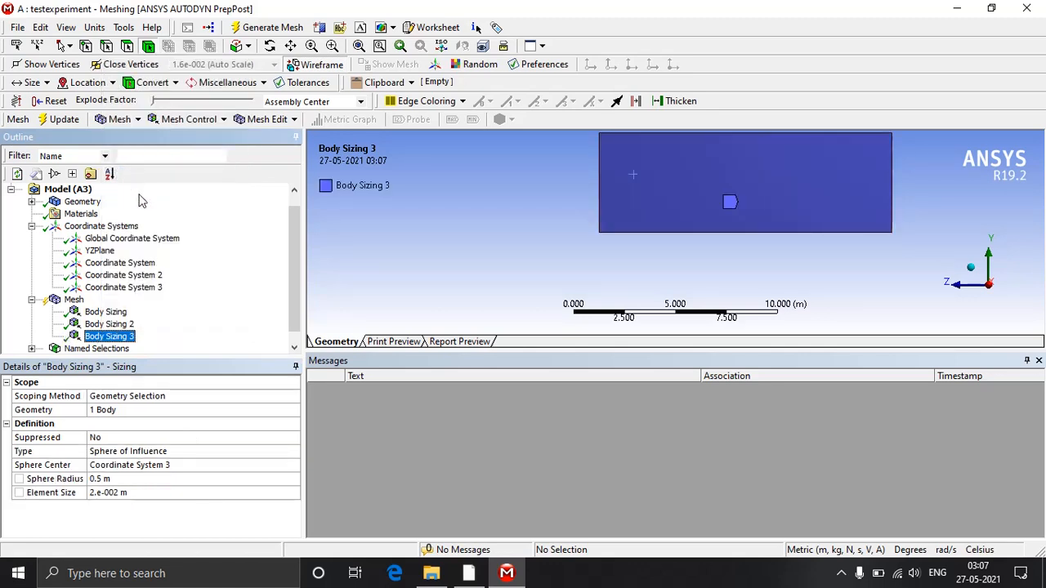
Examine the third sphere of influence's position and size relative to the rider and motorcycle inside the enclosure.
scroll(524, 243, up, 3)
scroll(524, 243, down, 4)
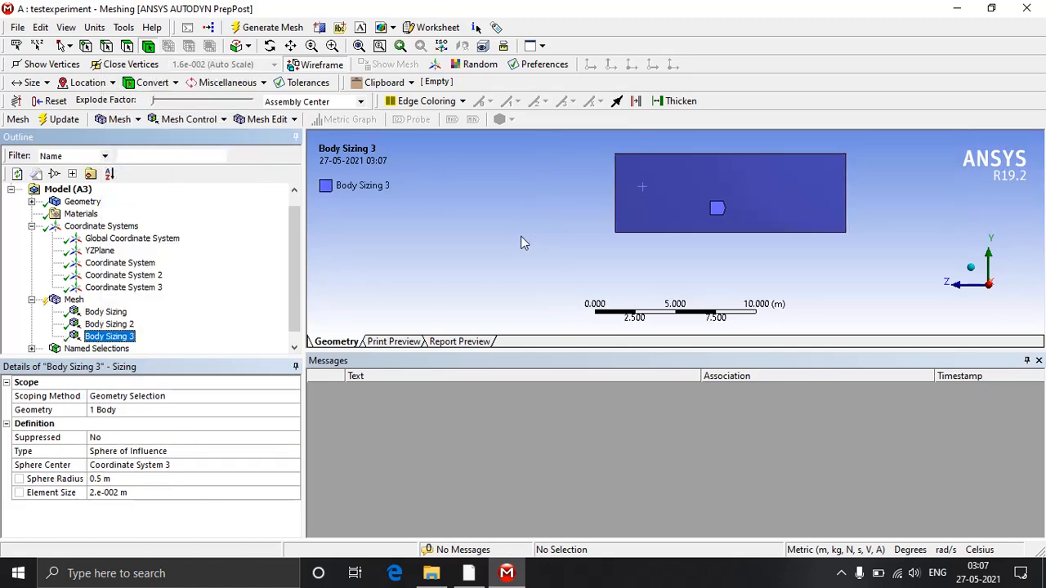
middle_drag(762, 214, 520, 188)
middle_drag(825, 240, 756, 239)
scroll(890, 225, up, 4)
scroll(919, 221, down, 4)
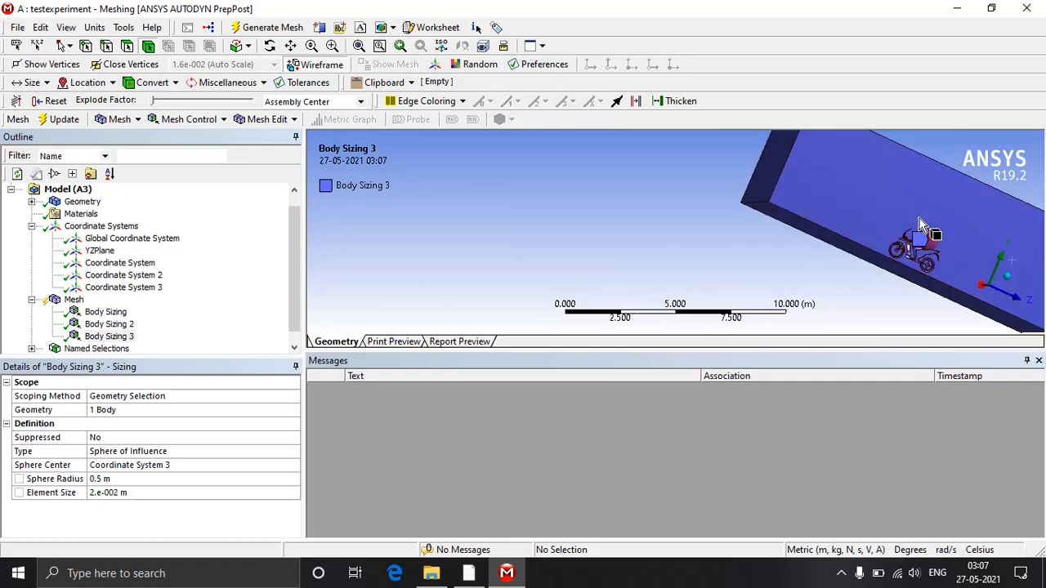
middle_drag(920, 218, 680, 258)
scroll(753, 272, up, 5)
middle_drag(785, 257, 769, 262)
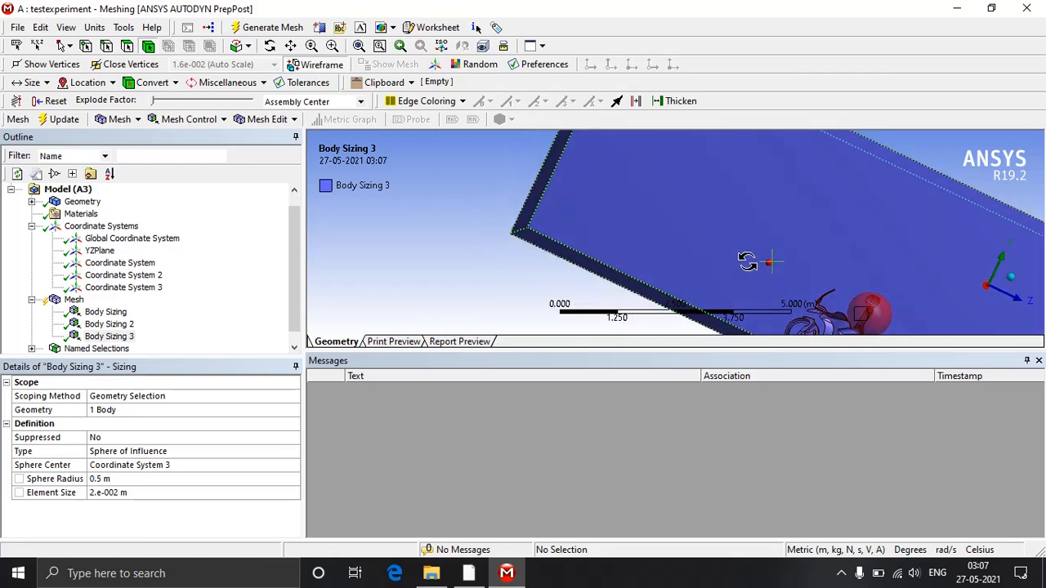
Generate the mesh with the three body sizings and display it to inspect the refinement around the motorcycle.
click(238, 27)
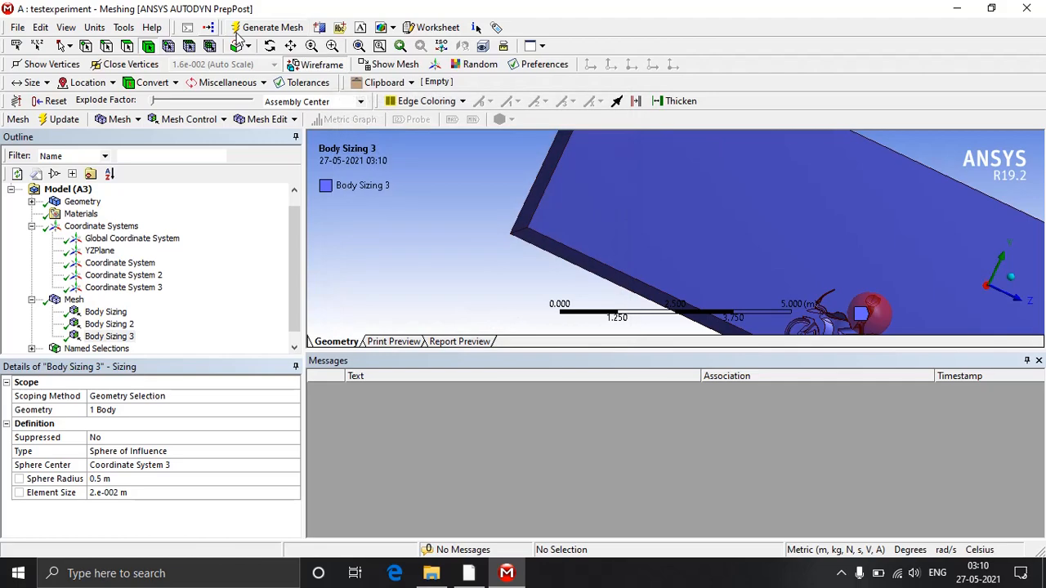
click(73, 299)
scroll(728, 253, up, 4)
scroll(730, 254, down, 5)
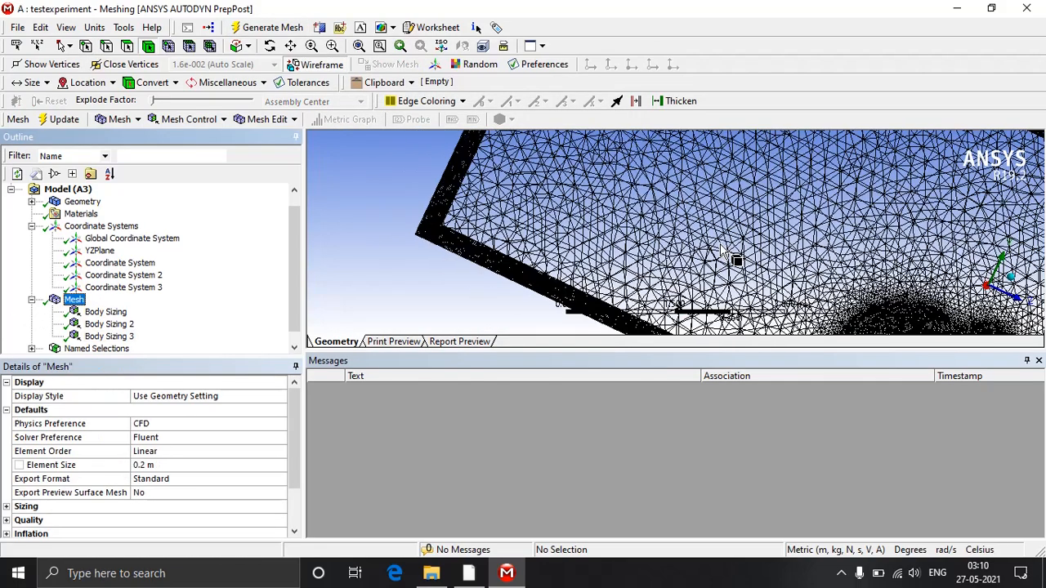
scroll(915, 304, up, 4)
scroll(914, 303, down, 1)
scroll(914, 304, down, 2)
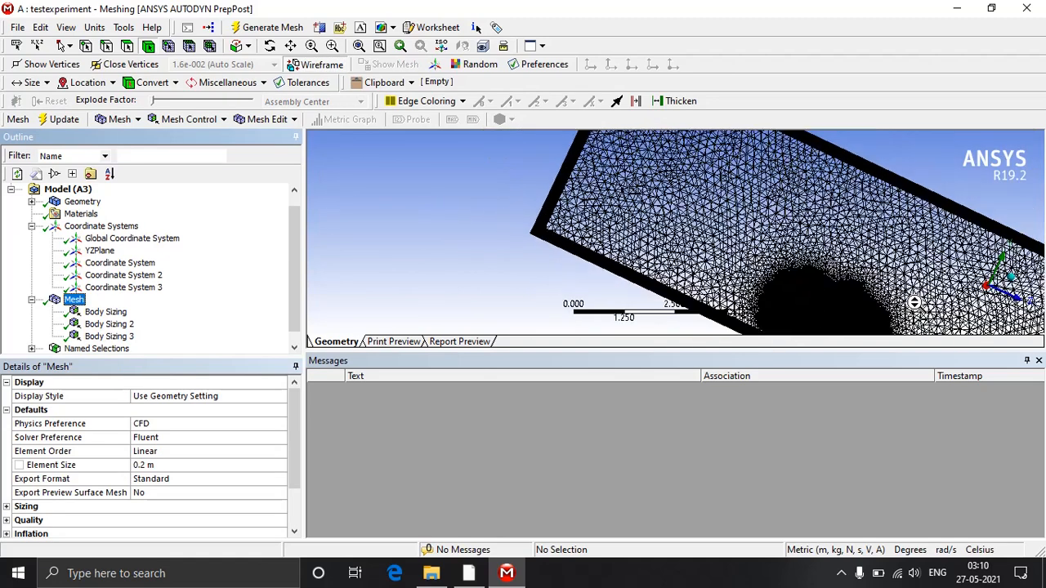
scroll(97, 327, down, 1)
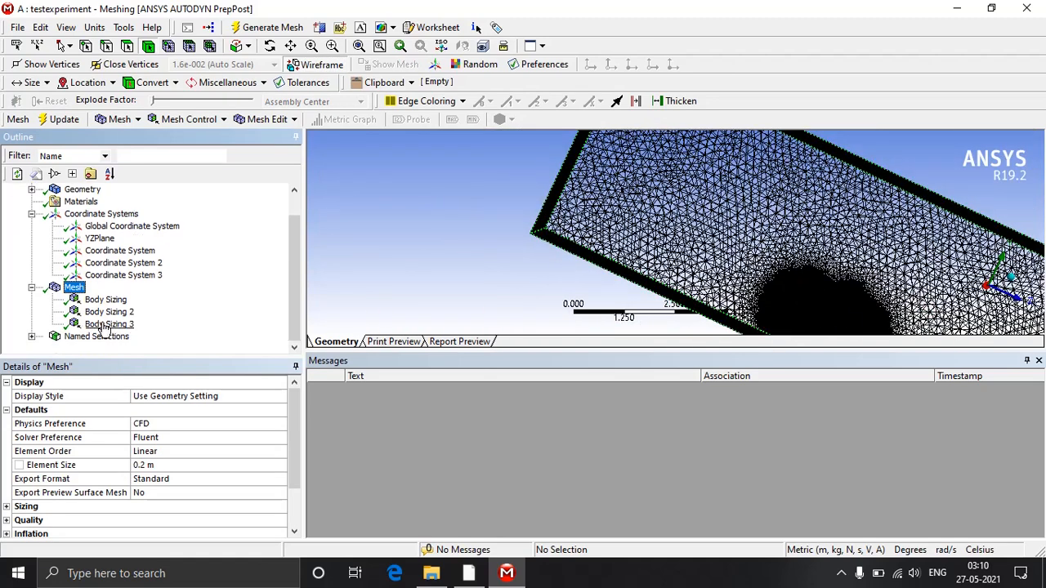
Set the sphere radius of Body Sizing 3 to 0.75 m.
click(109, 325)
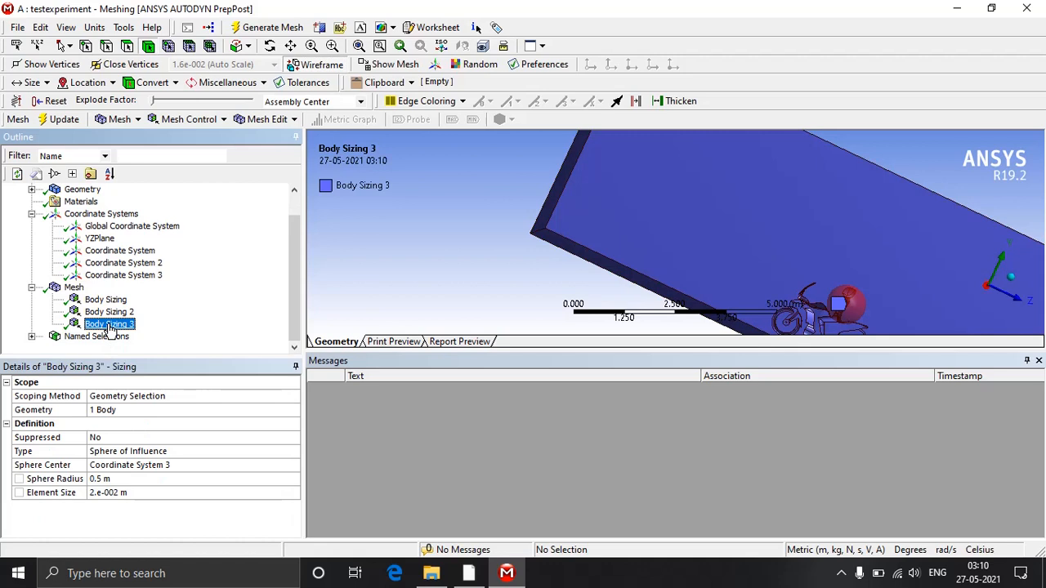
click(116, 479)
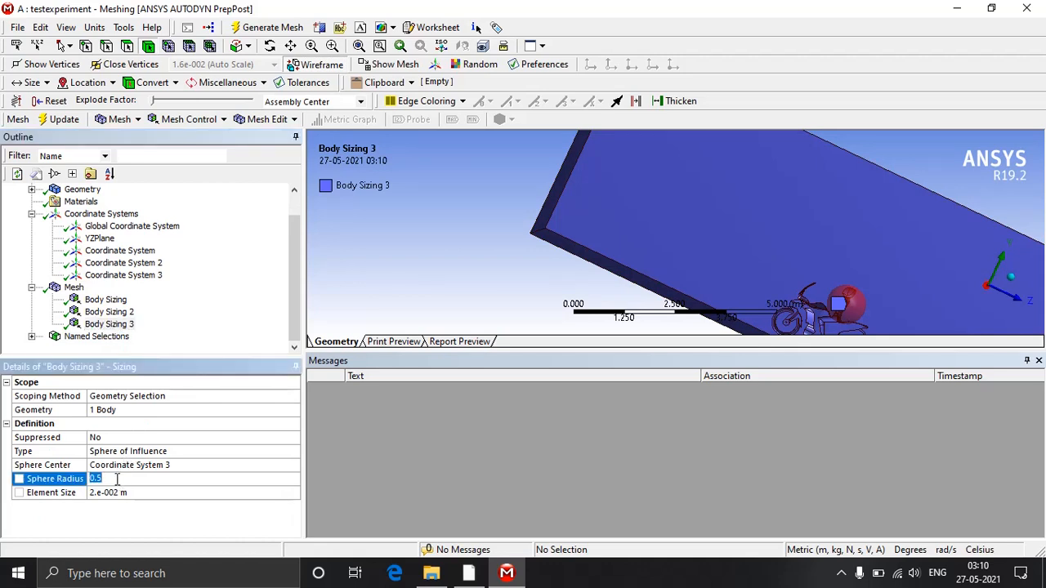
text(0.75)
key(Return)
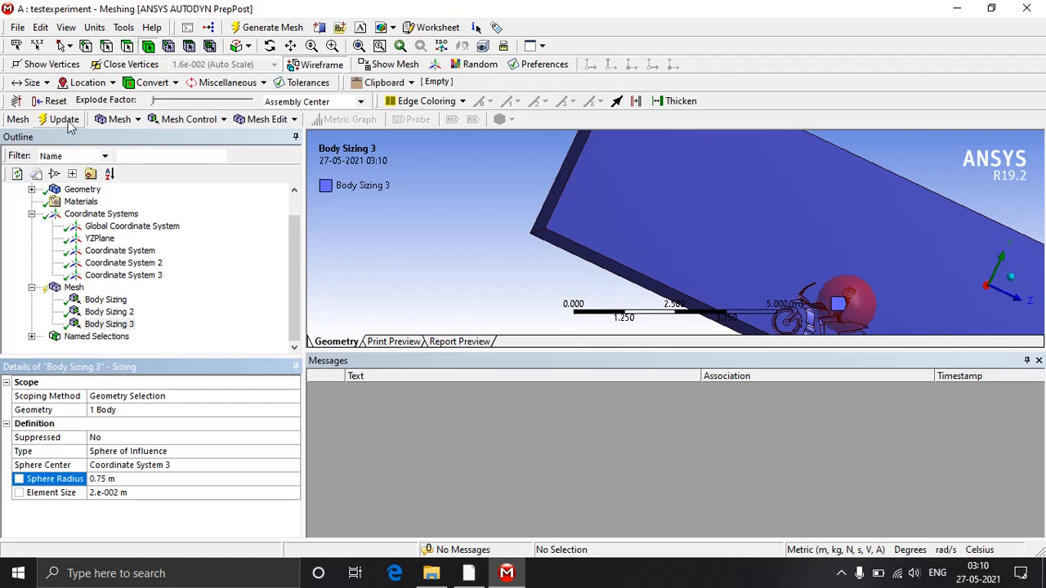
Regenerate the mesh with the enlarged third sphere and display it in isometric view.
click(246, 30)
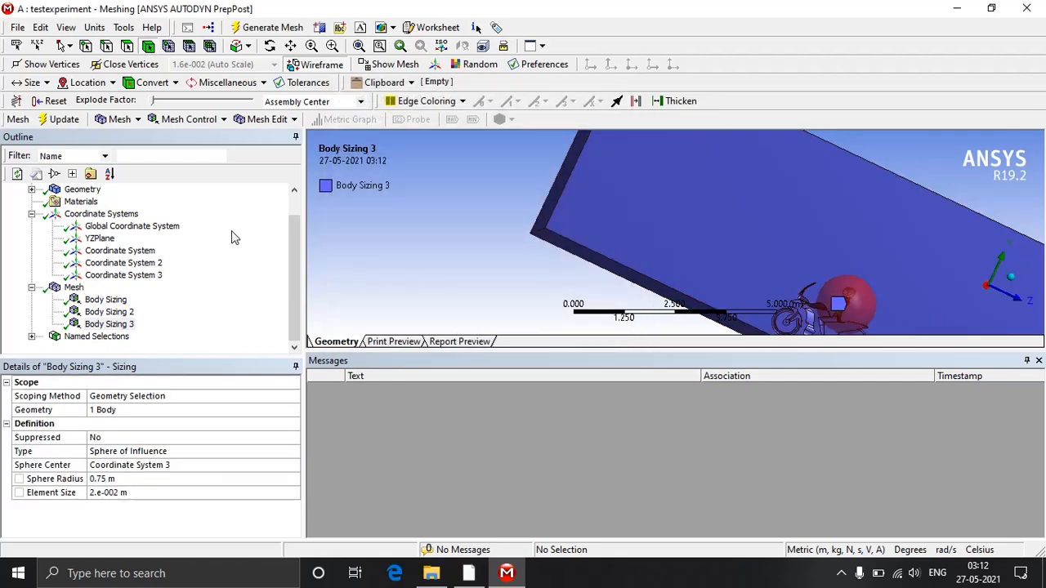
click(74, 287)
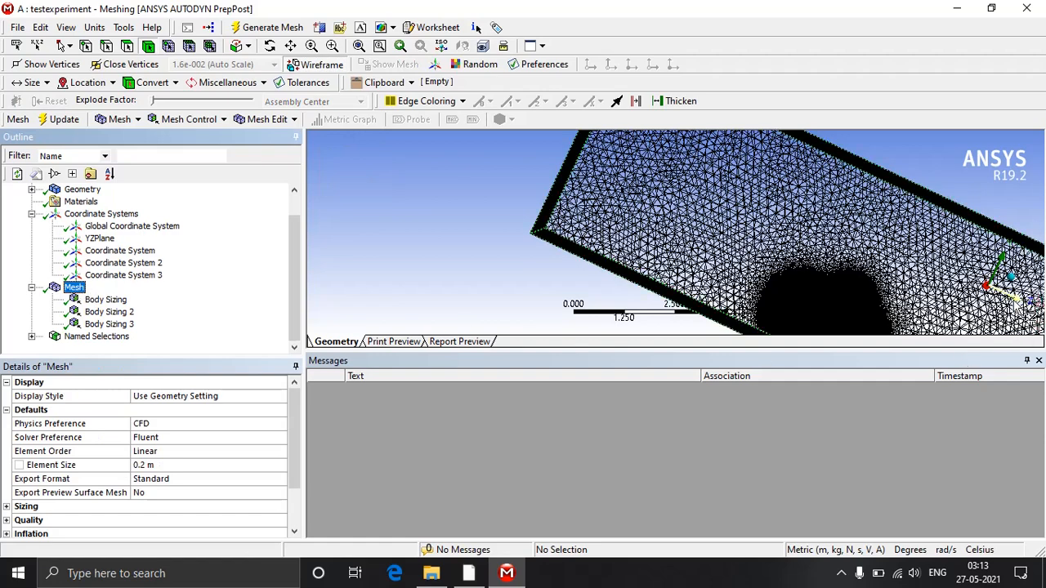
click(993, 295)
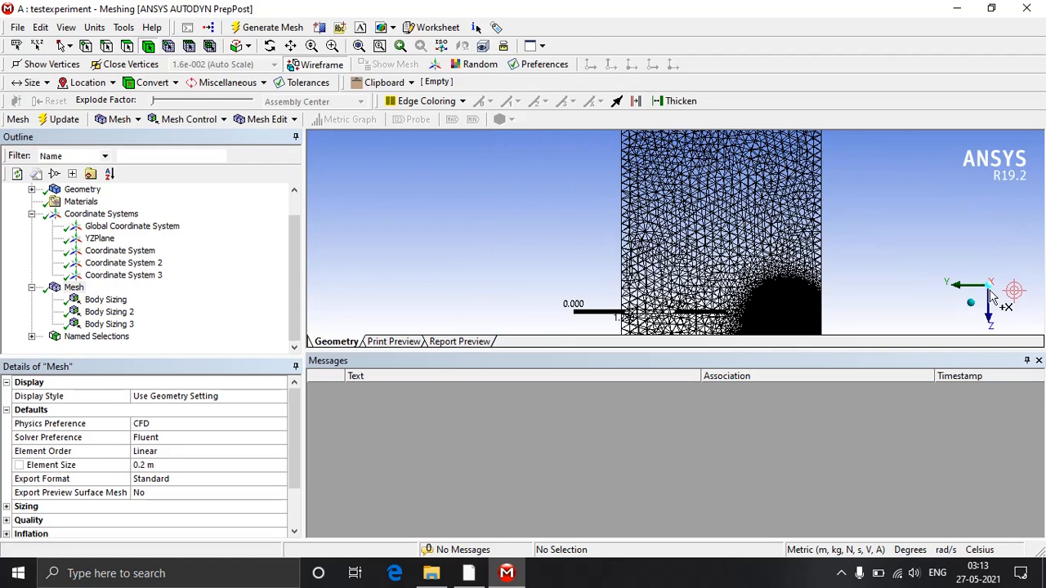
click(990, 317)
click(973, 278)
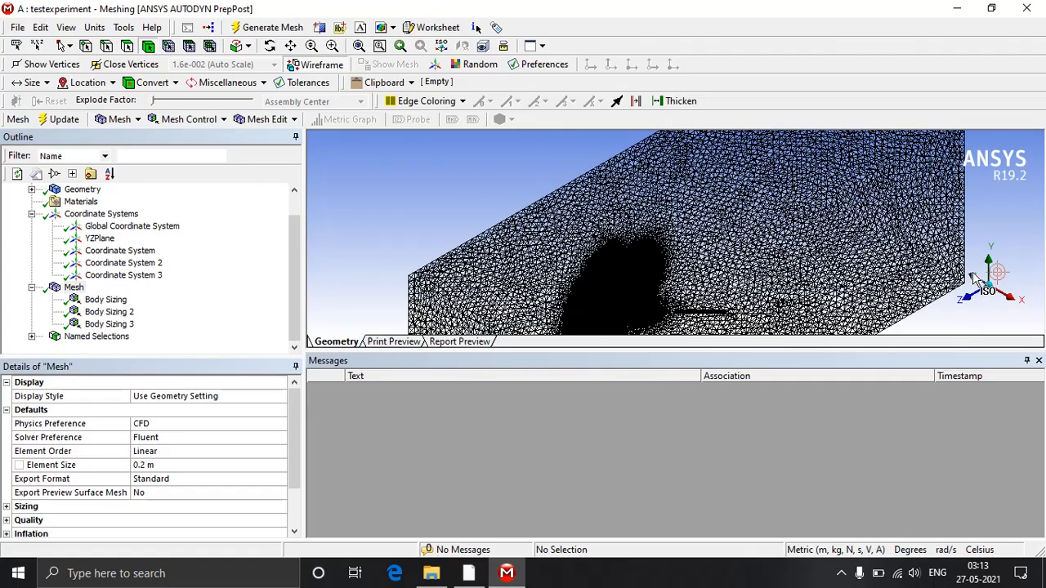
Update the mesh for transfer to Fluent, return to Workbench and save the testexp project.
click(1018, 297)
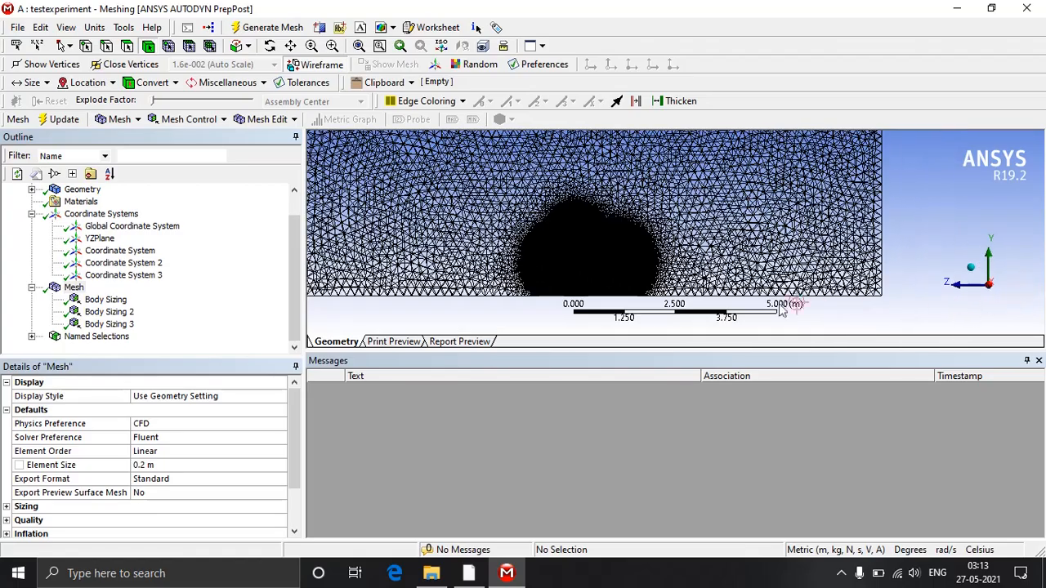
scroll(551, 264, down, 2)
scroll(546, 263, up, 5)
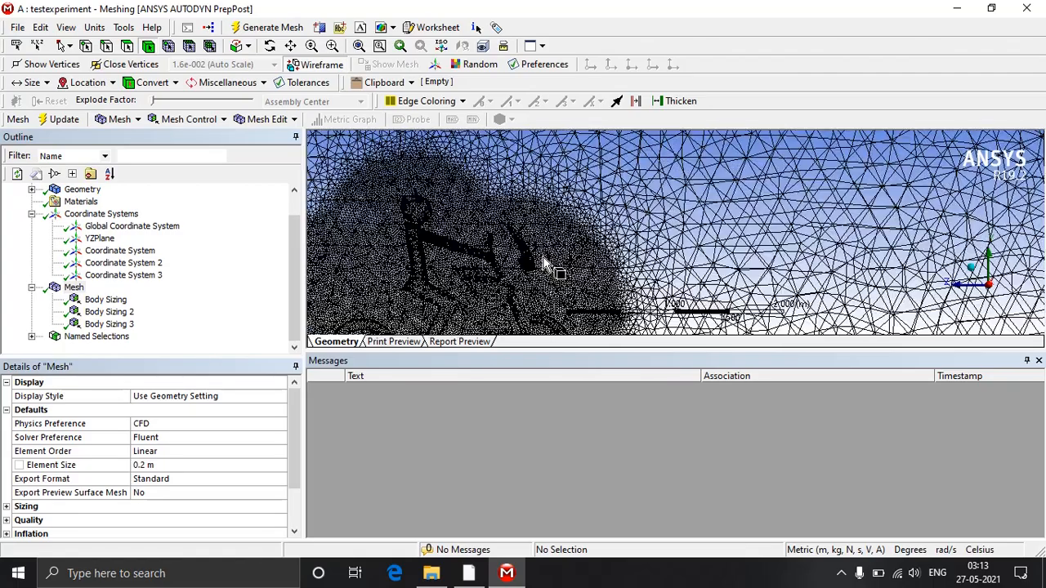
scroll(544, 264, down, 4)
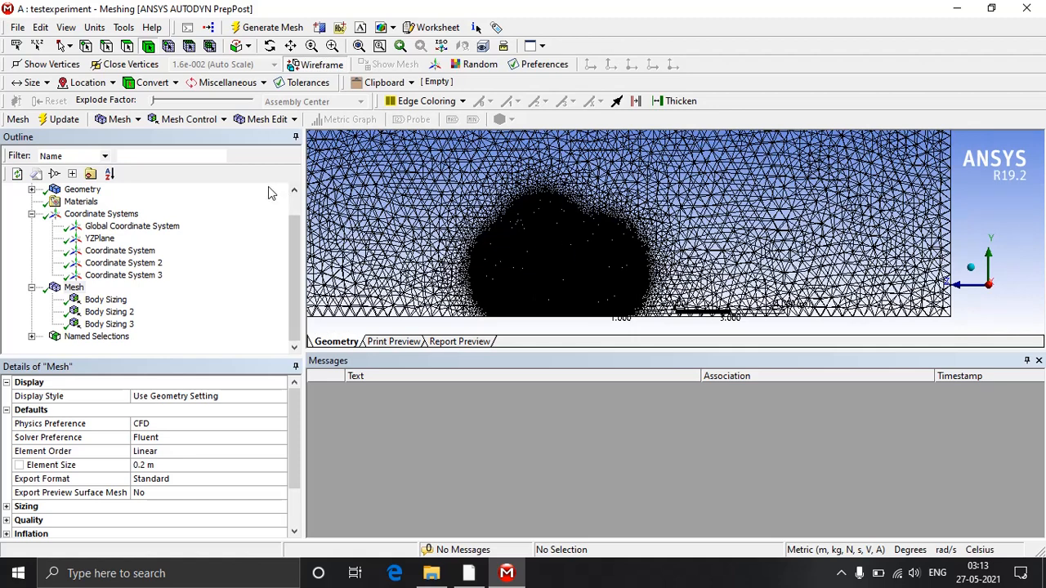
click(74, 118)
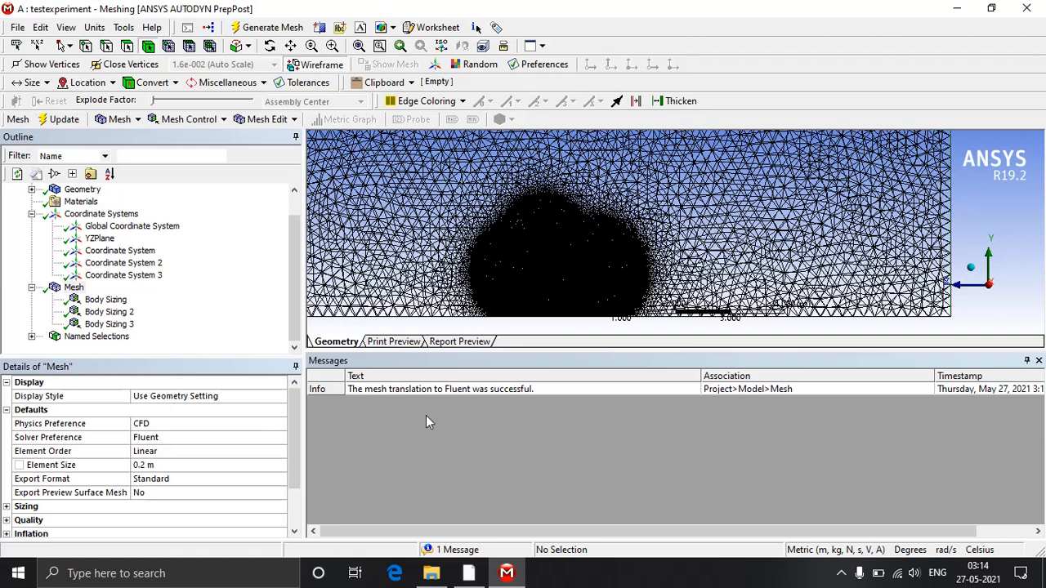
click(1015, 9)
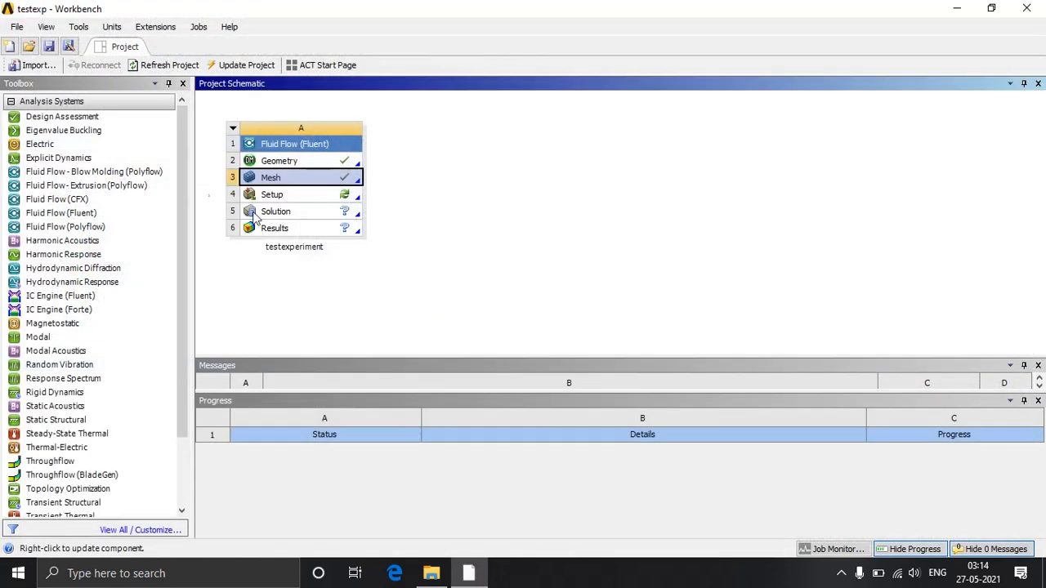
click(49, 47)
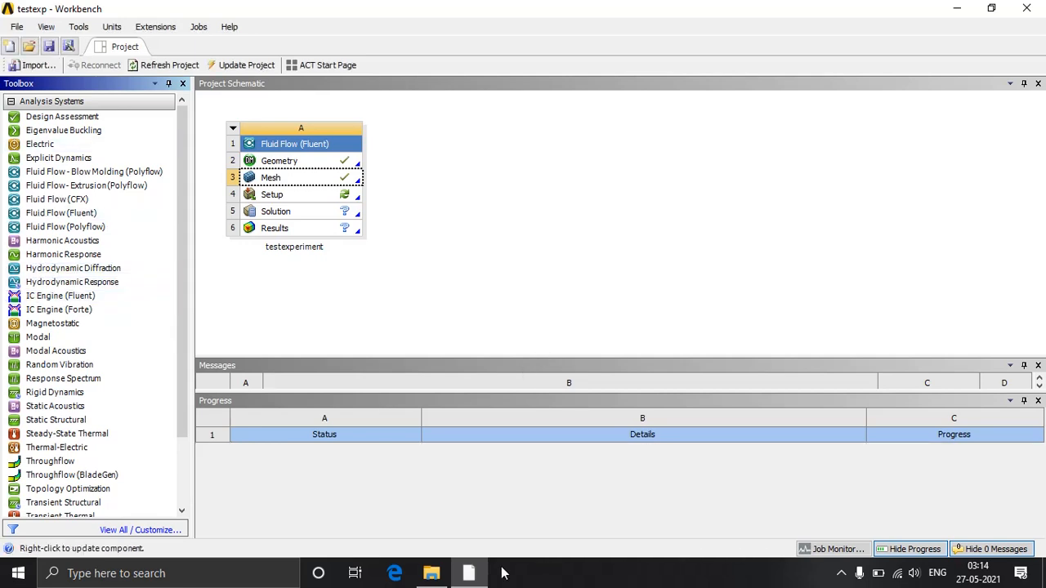
Switch to File Explorer and open the project's mesh output folder testexp\testexp_files\dp0\FFF\MECH on the F: drive.
click(441, 569)
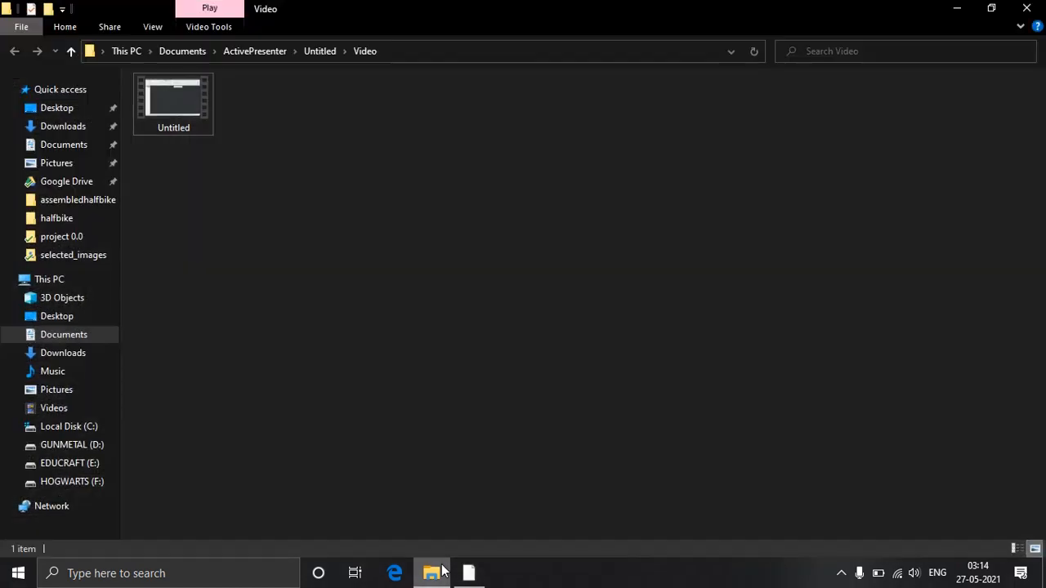
click(72, 486)
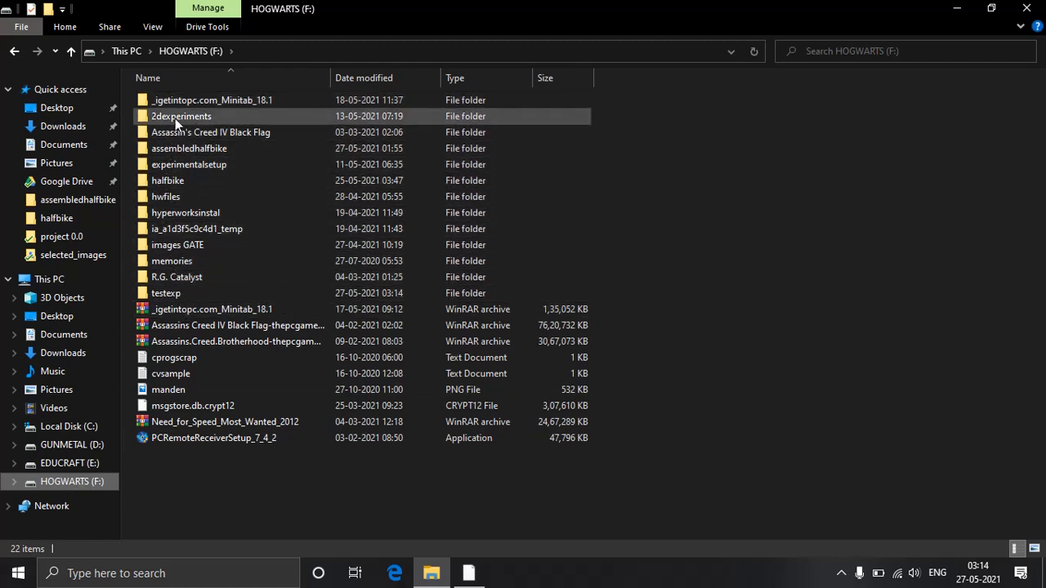
double_click(198, 165)
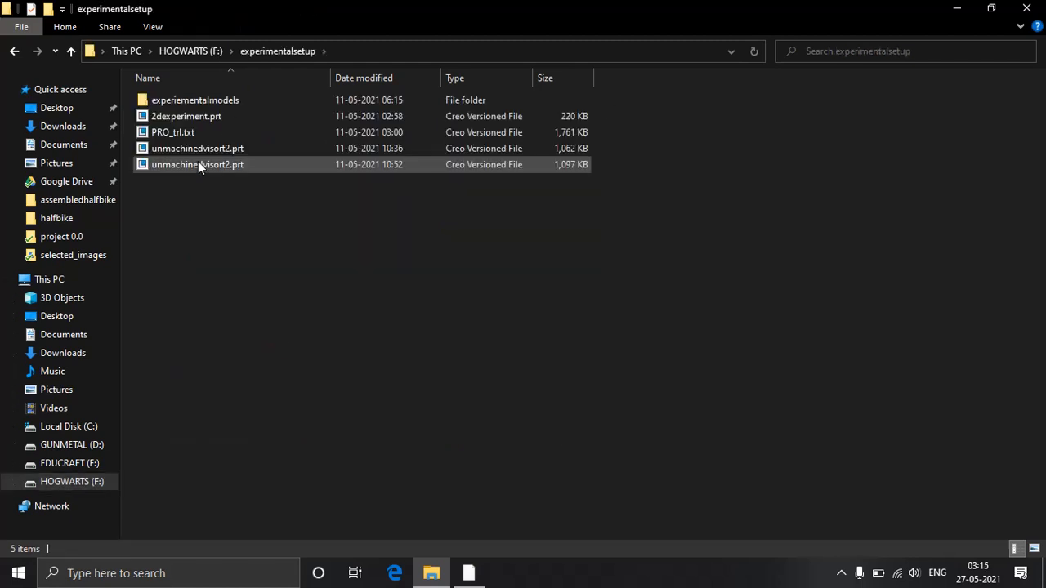
click(13, 51)
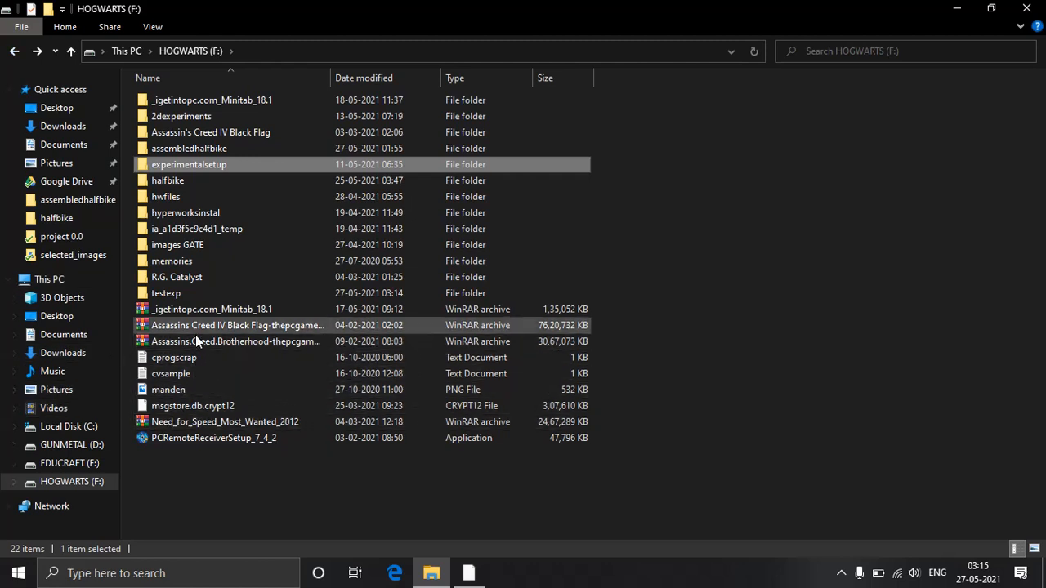
double_click(183, 294)
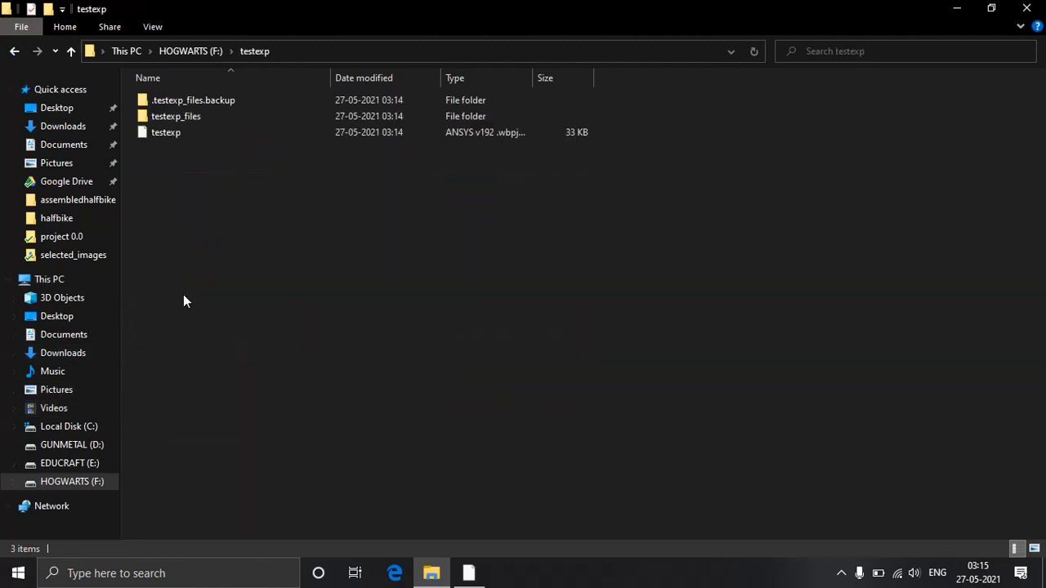
double_click(204, 116)
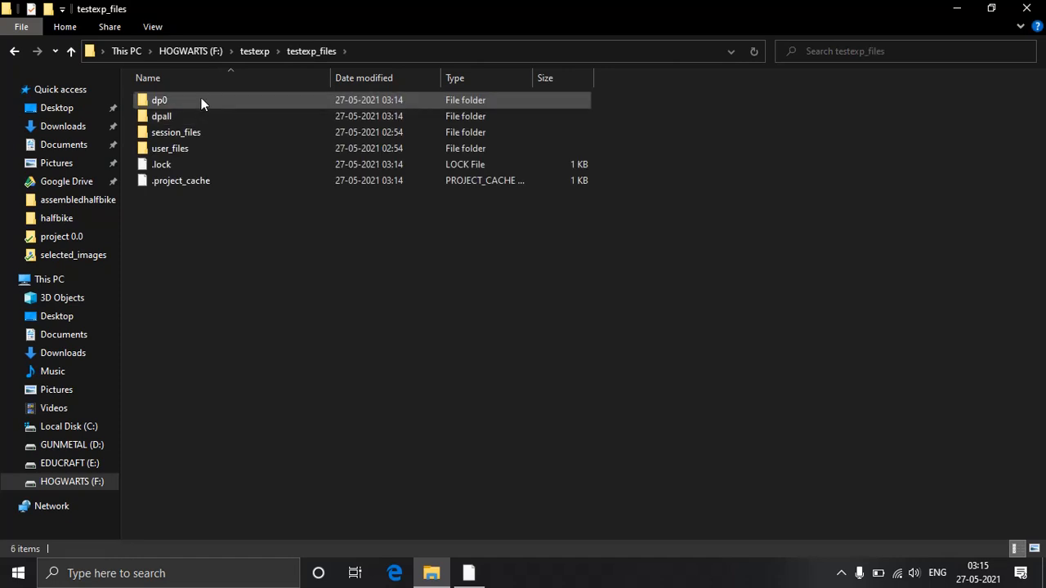
double_click(201, 100)
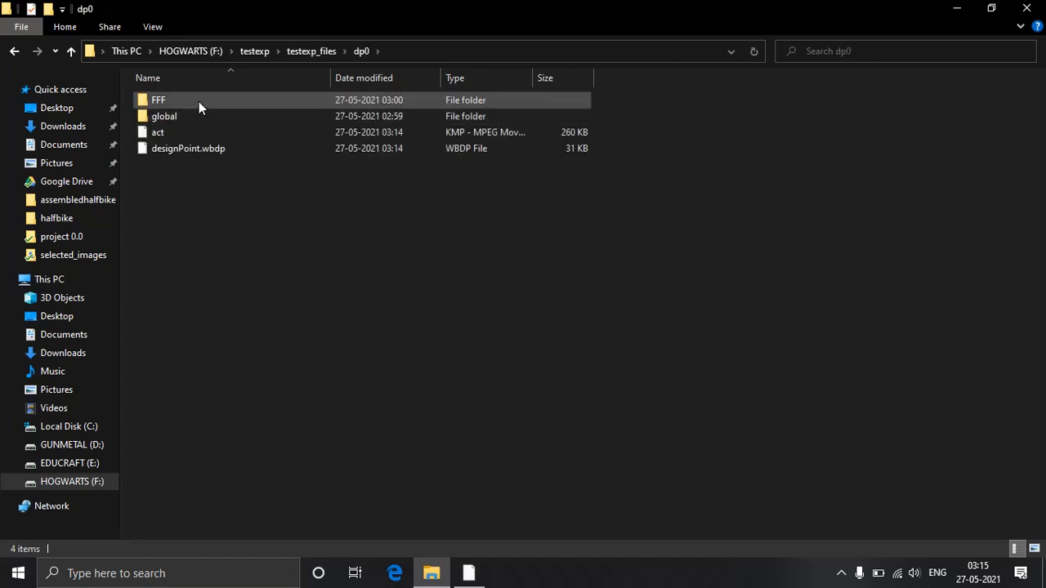
double_click(198, 101)
double_click(198, 113)
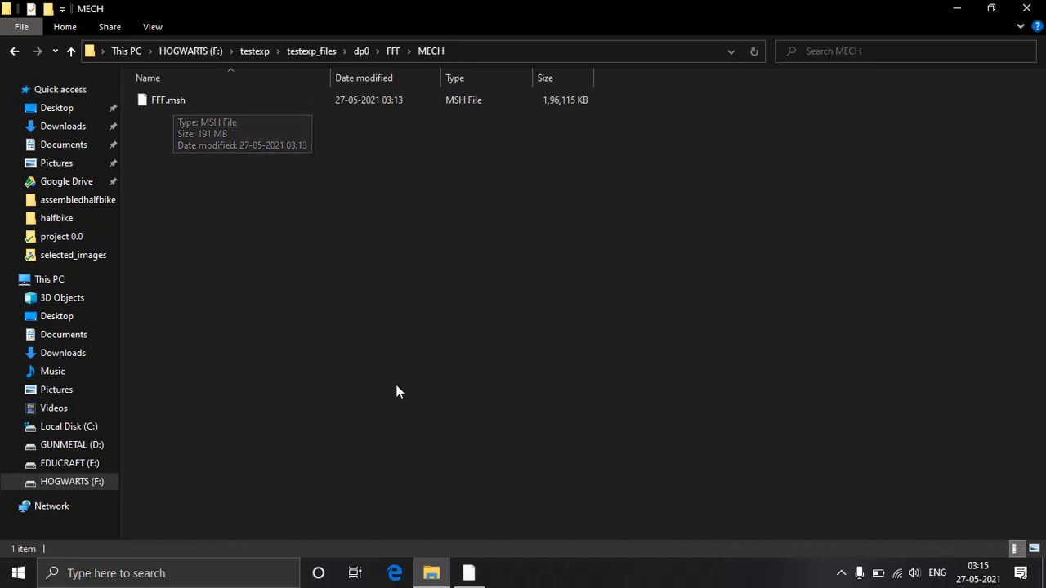
click(841, 572)
click(872, 542)
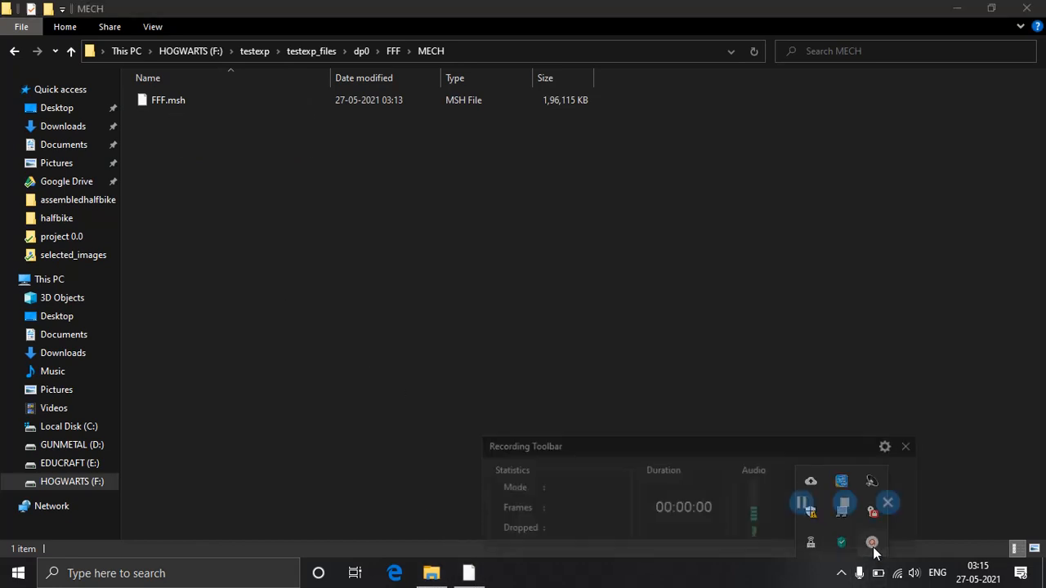